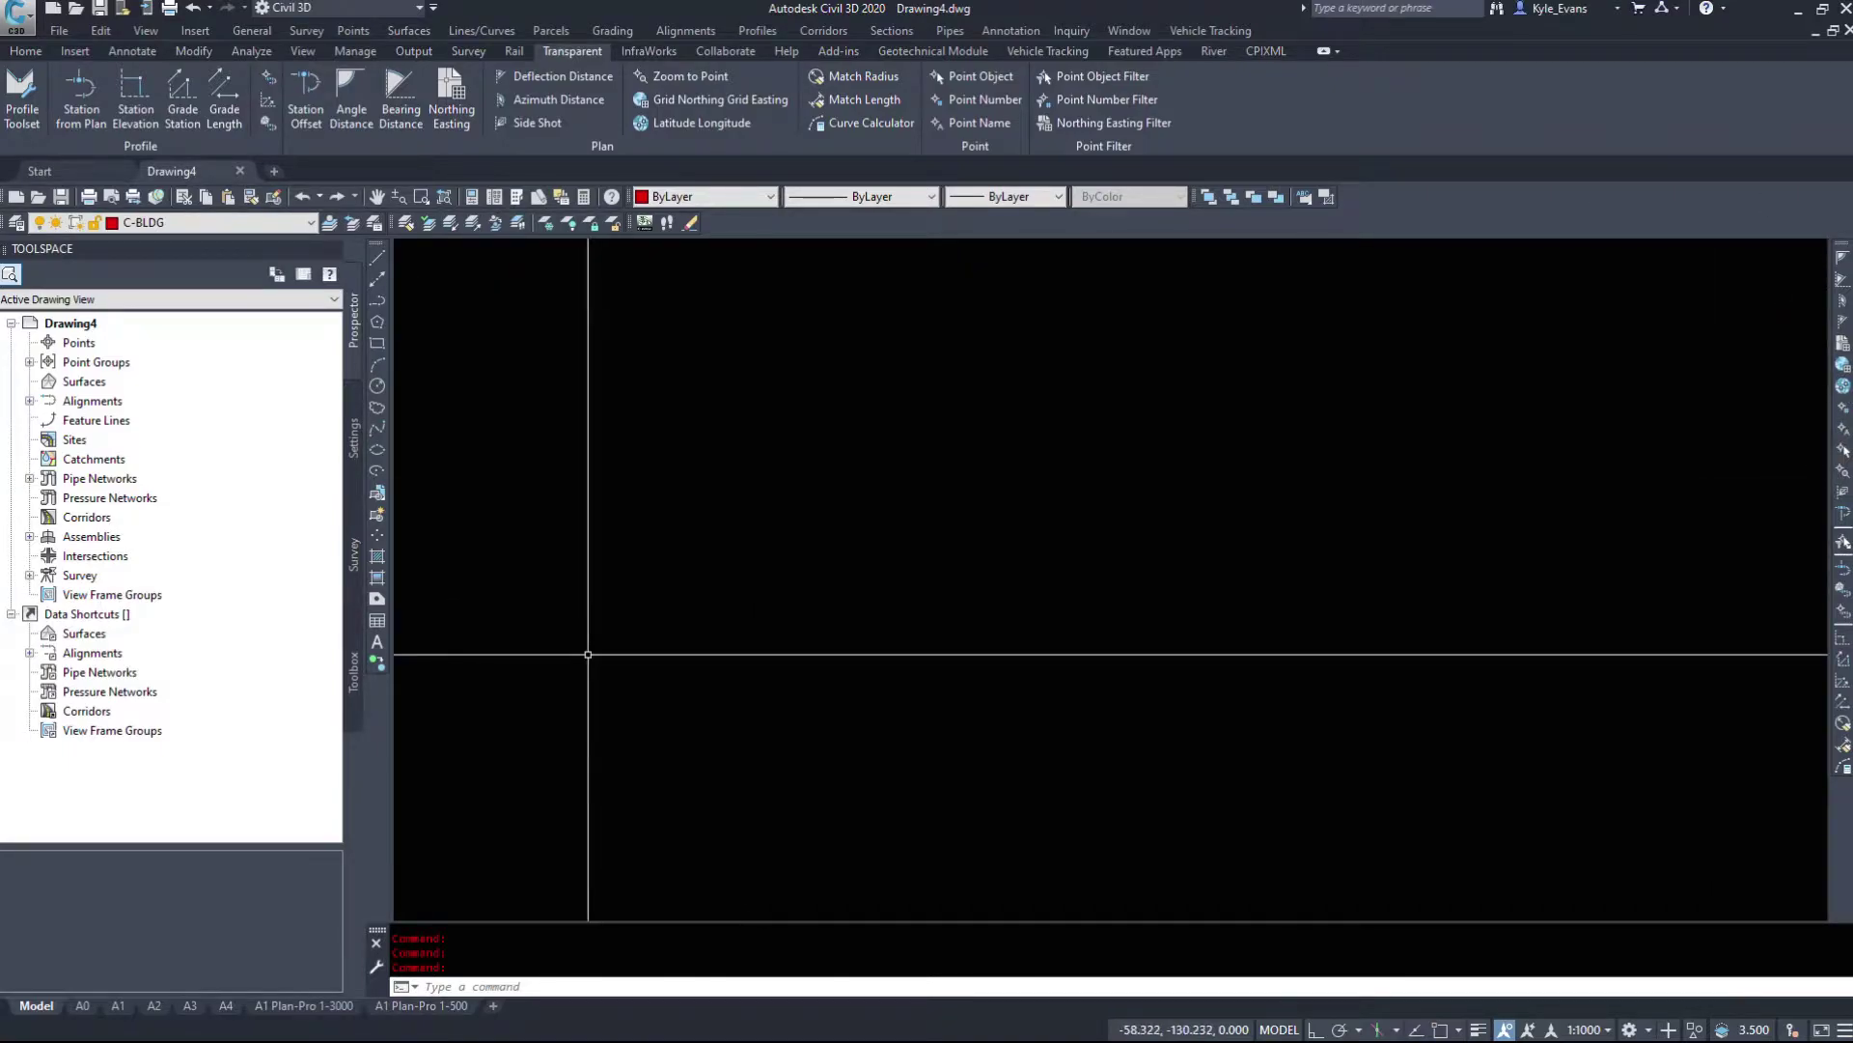
# Start a polyline at northing 100, easting 100 using the Northing Easting transparent command
pyautogui.click(1841, 364)
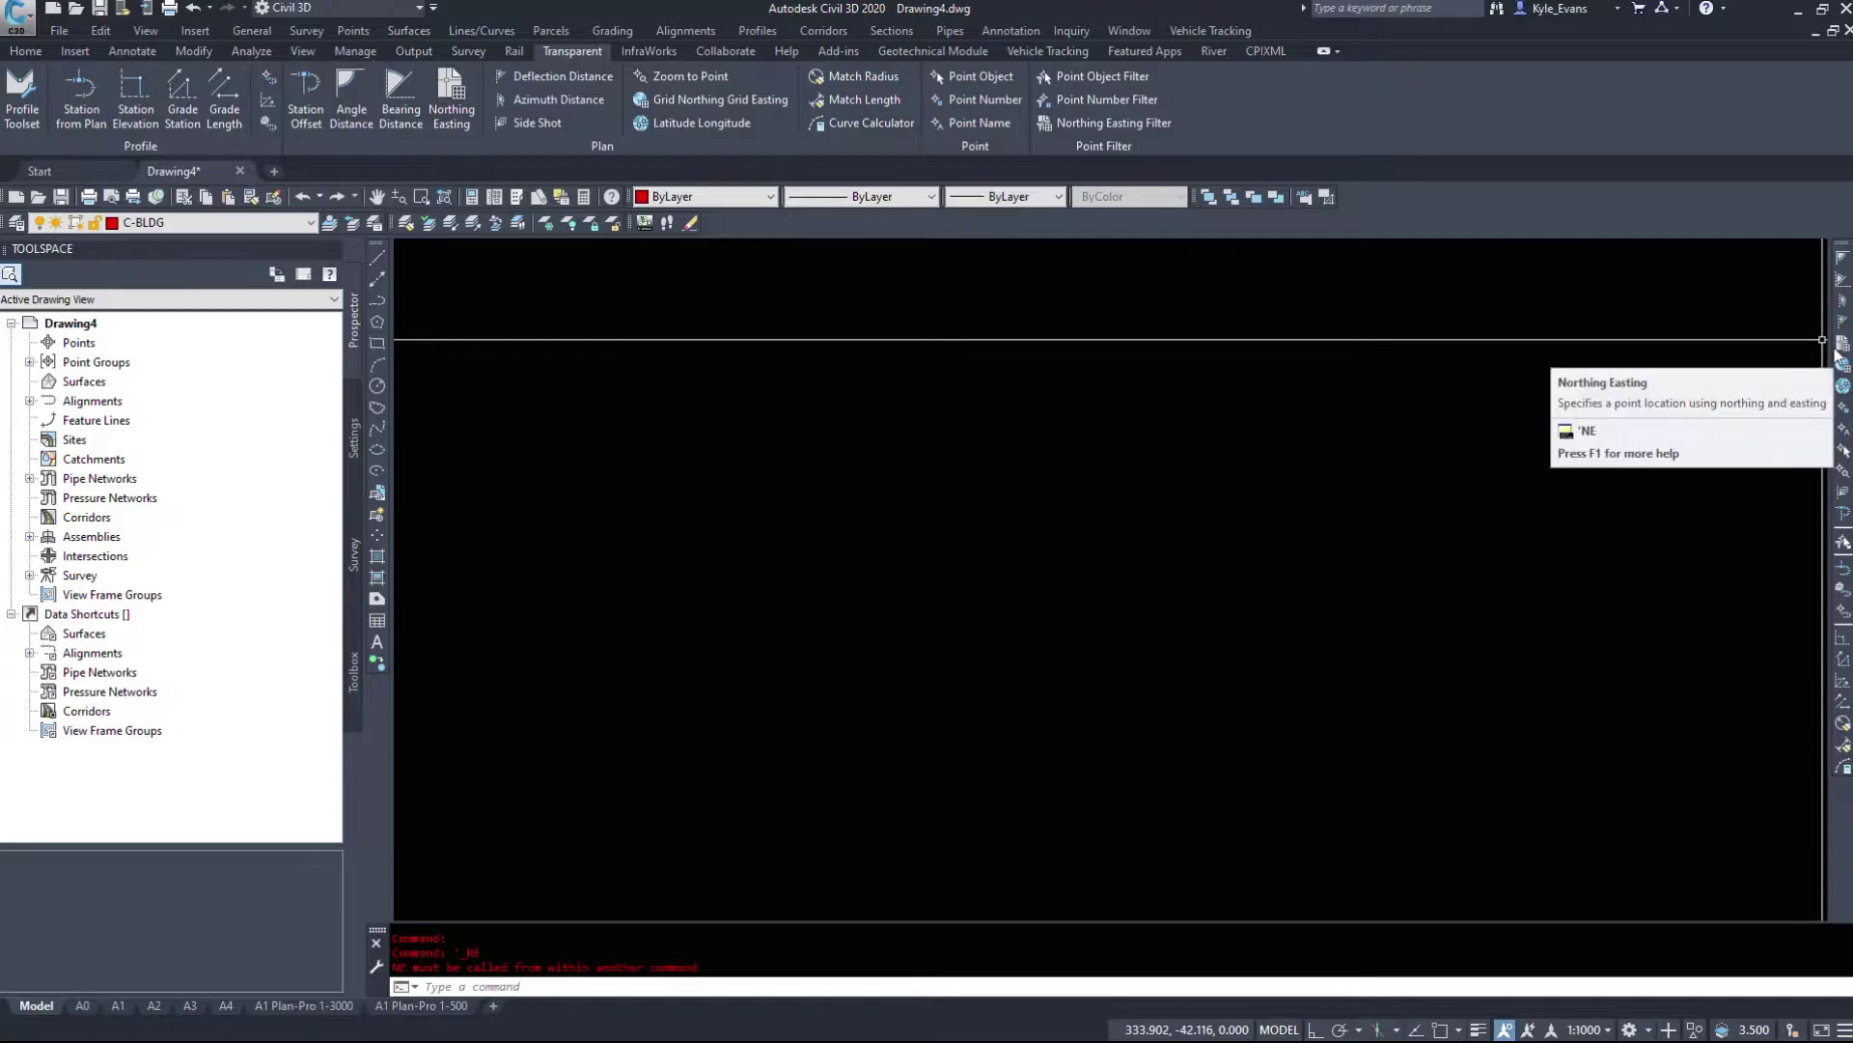
pyautogui.write('PL')
pyautogui.press('Return')
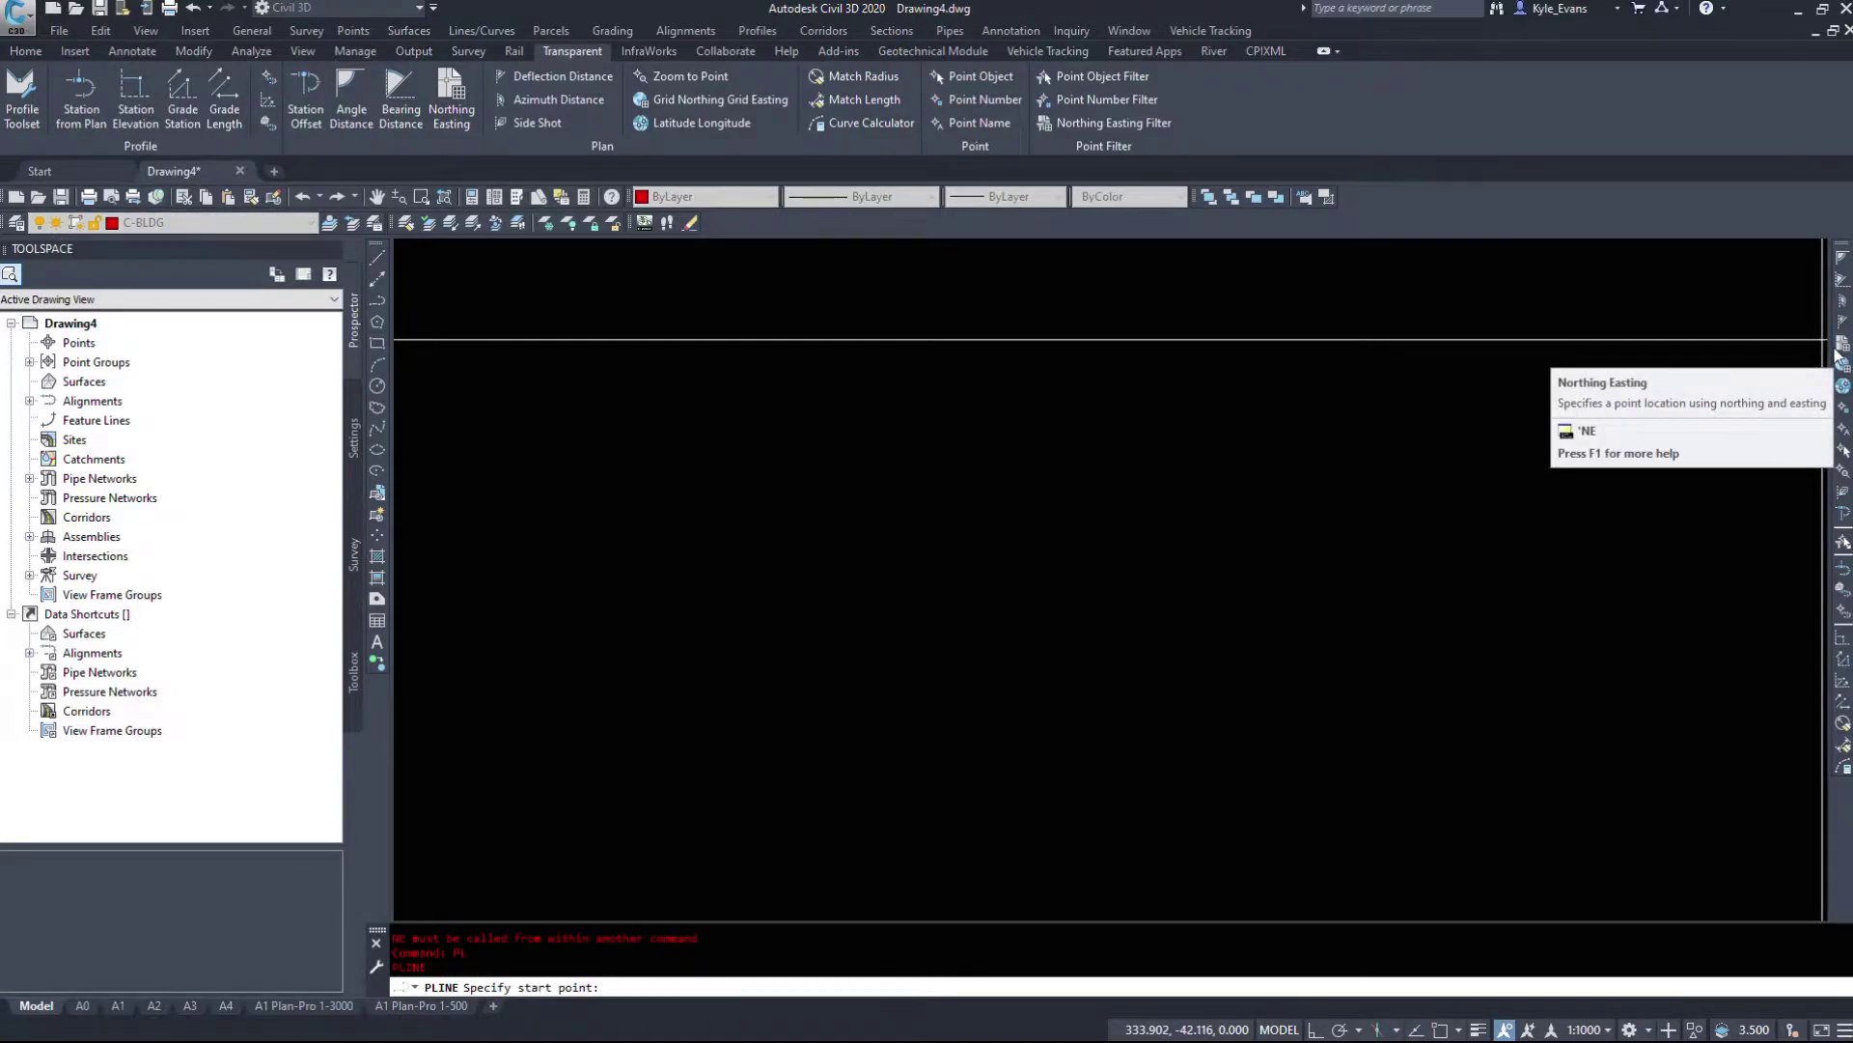
pyautogui.click(1837, 352)
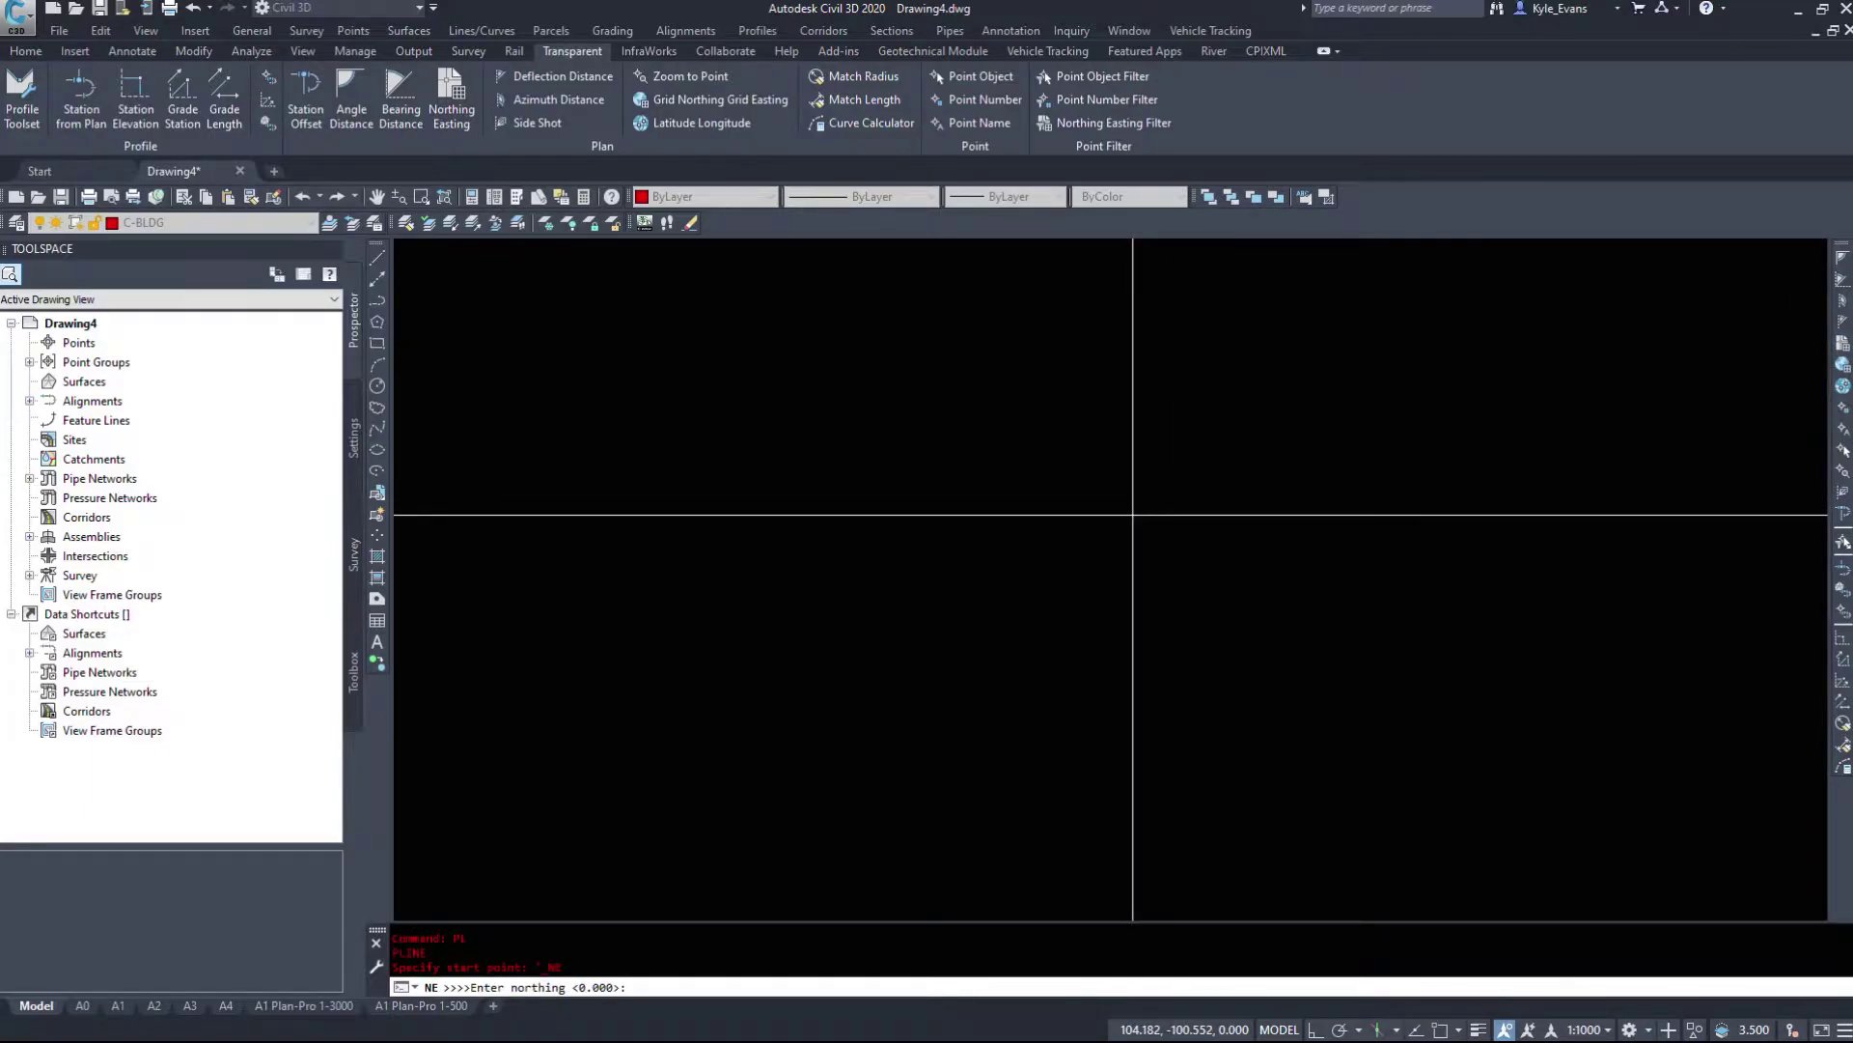
pyautogui.write('100')
pyautogui.press('Return')
pyautogui.write('100')
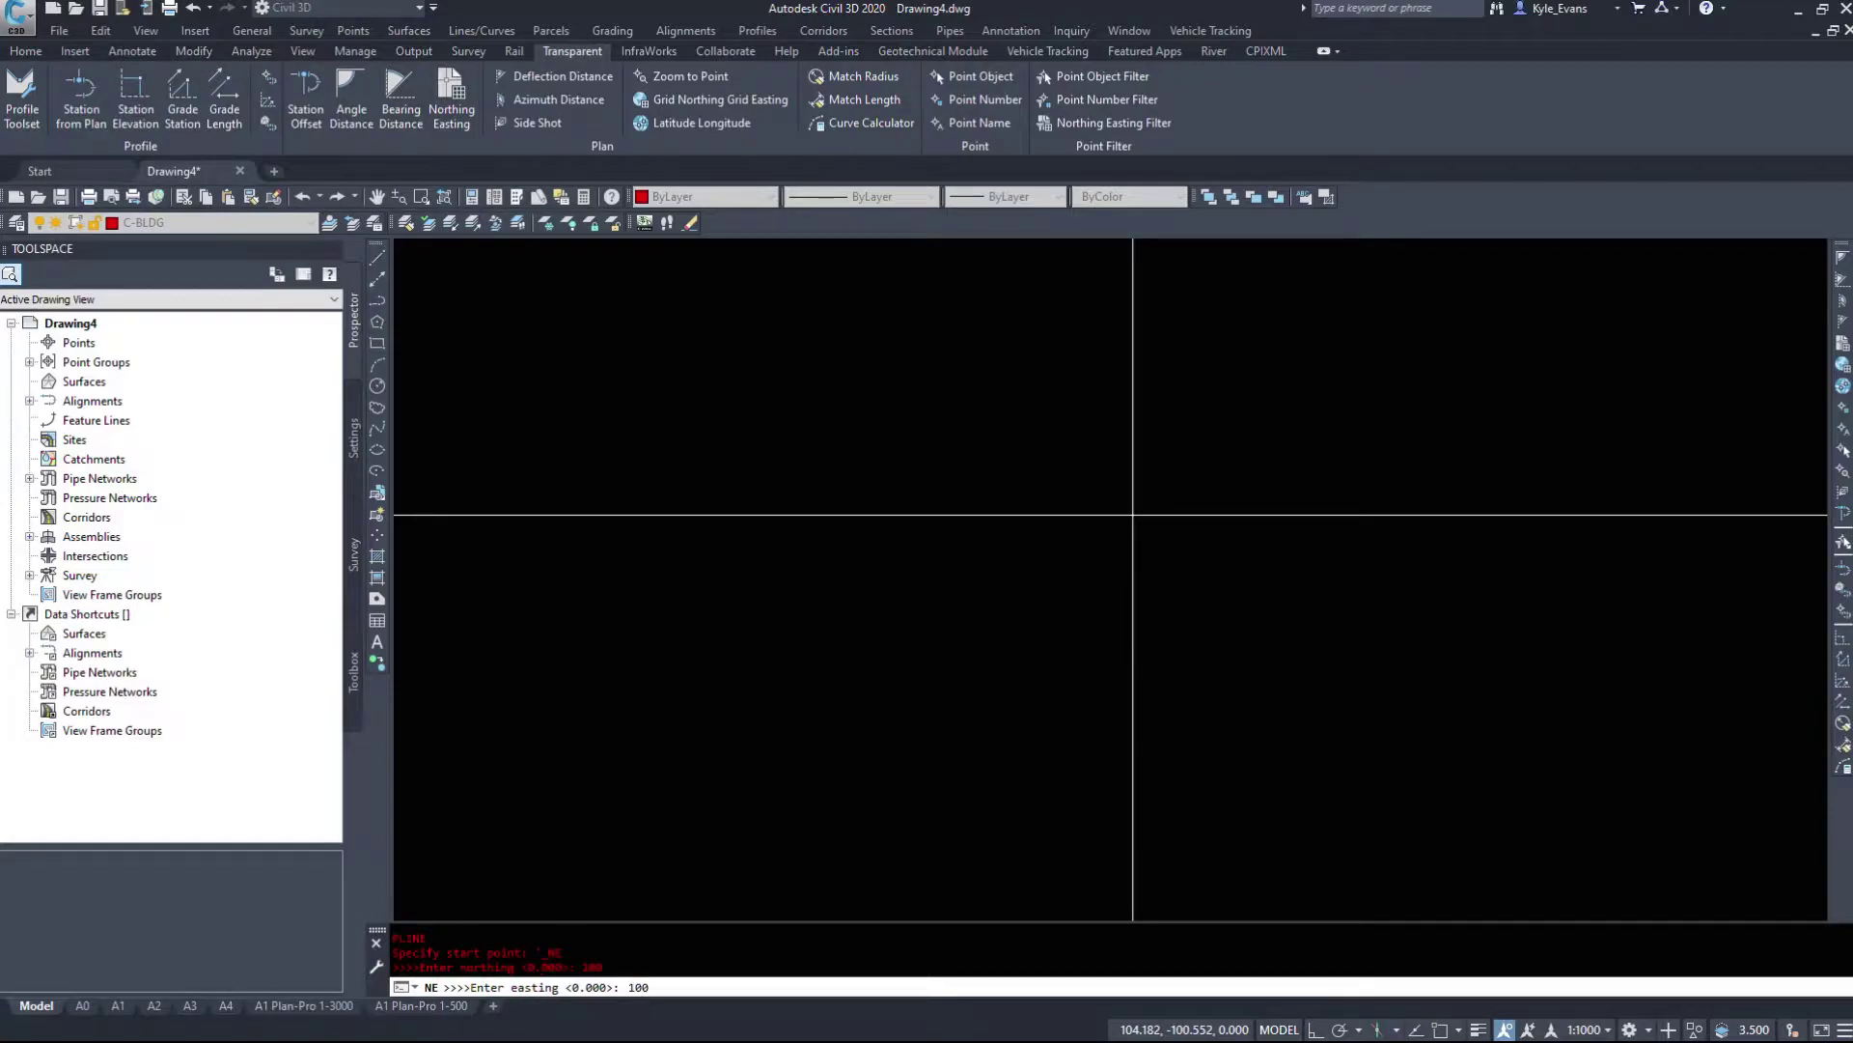
pyautogui.press('Return')
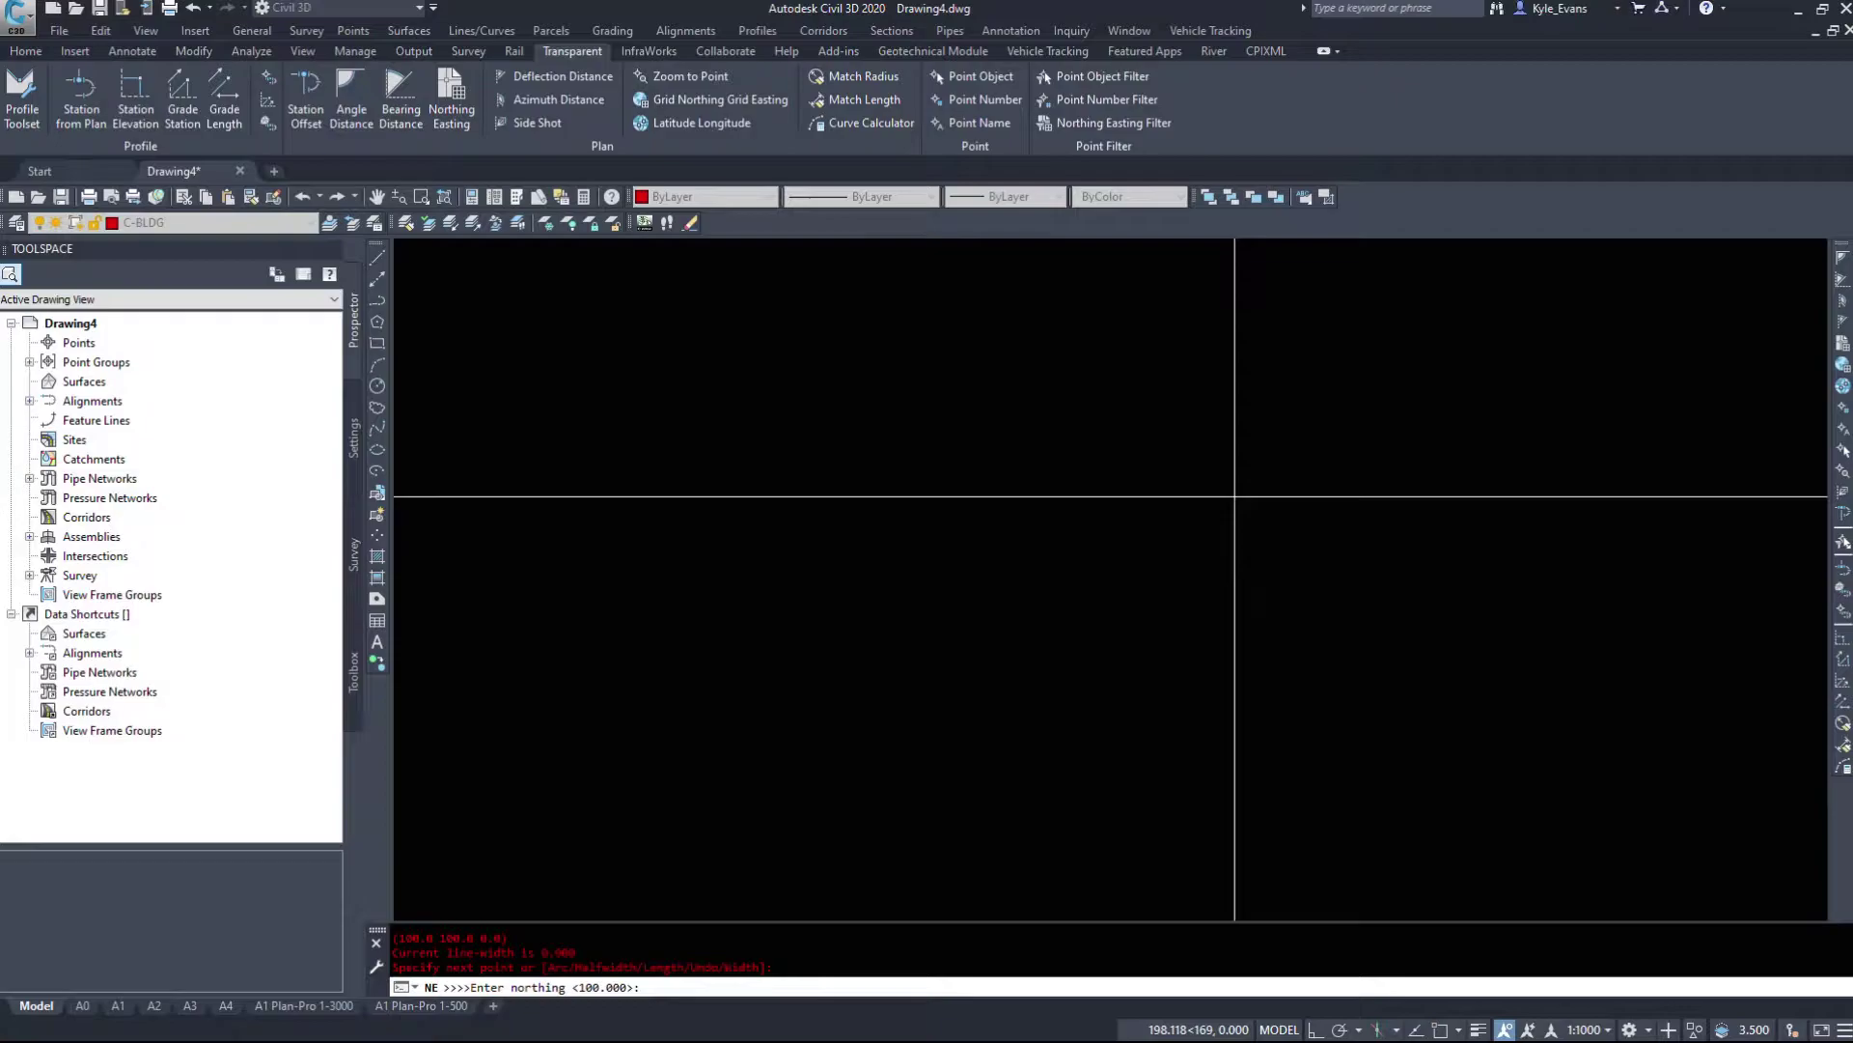
# Add the next vertex at northing 200, easting 200 and end the polyline
pyautogui.write('200')
pyautogui.press('Return')
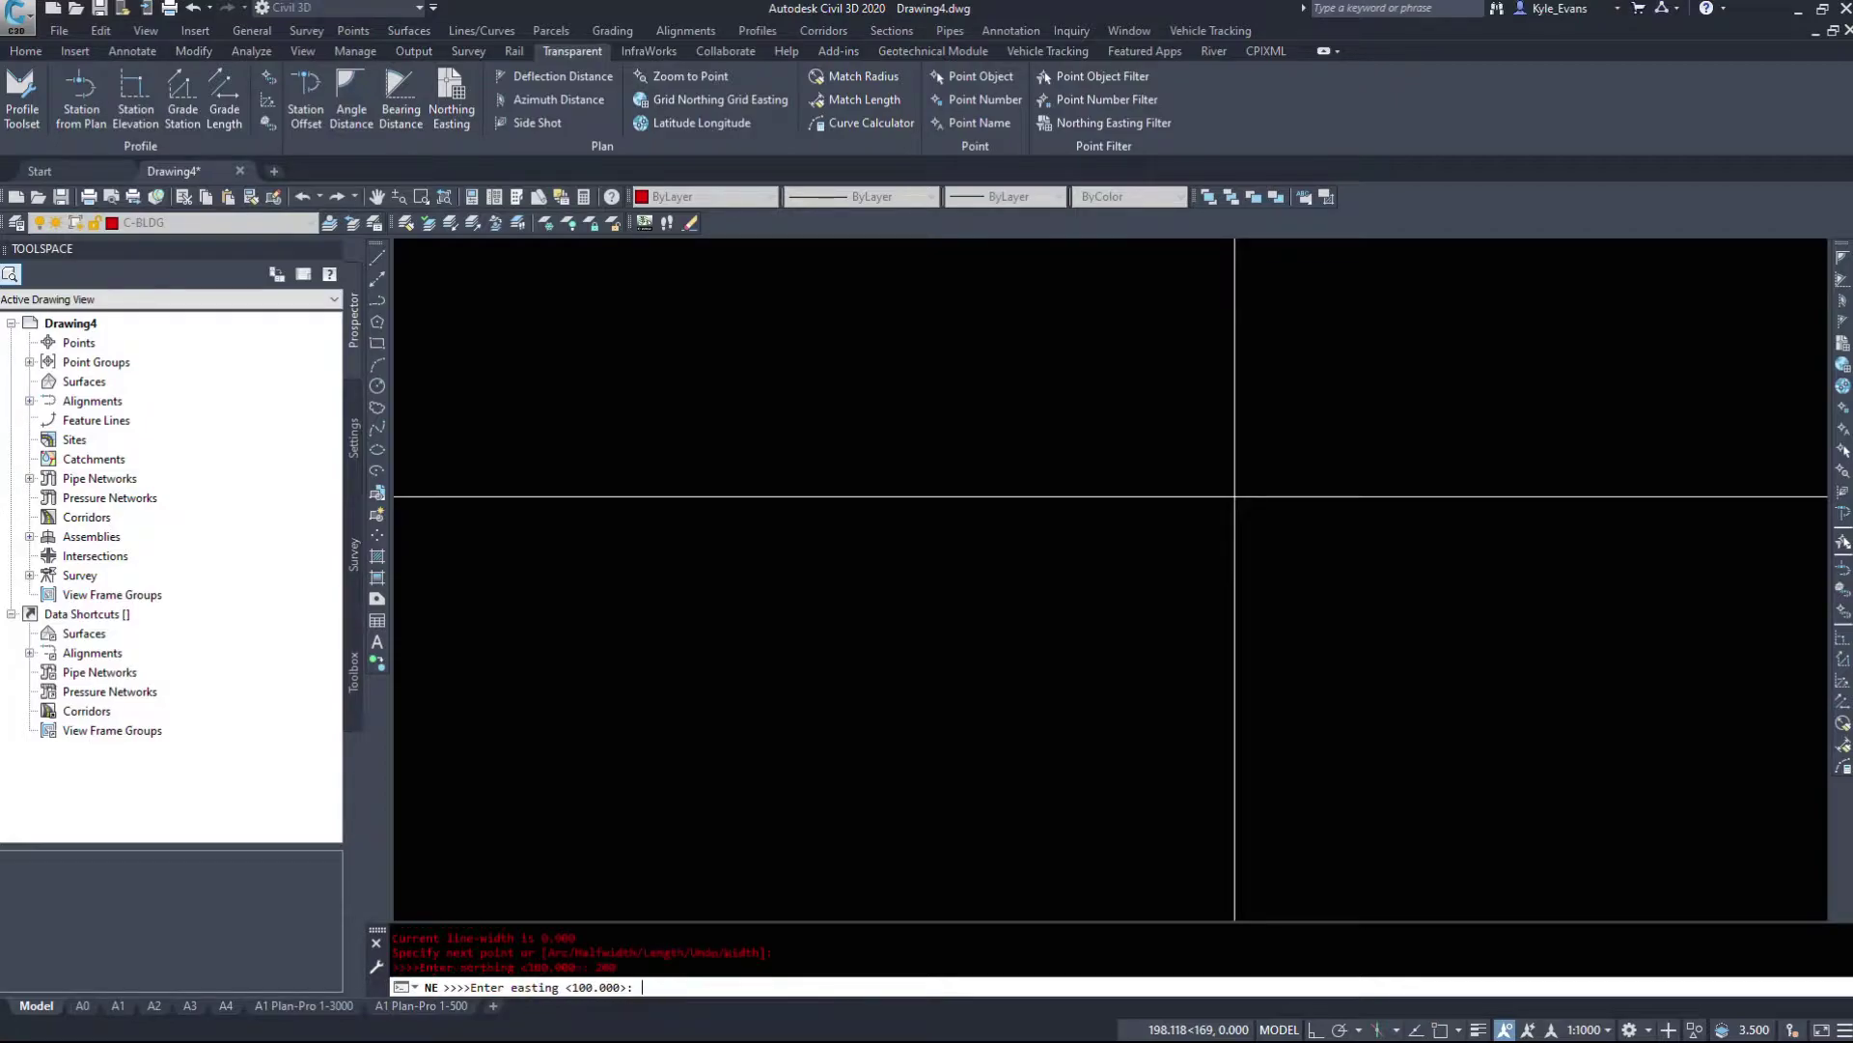
pyautogui.write('200')
pyautogui.press('Return')
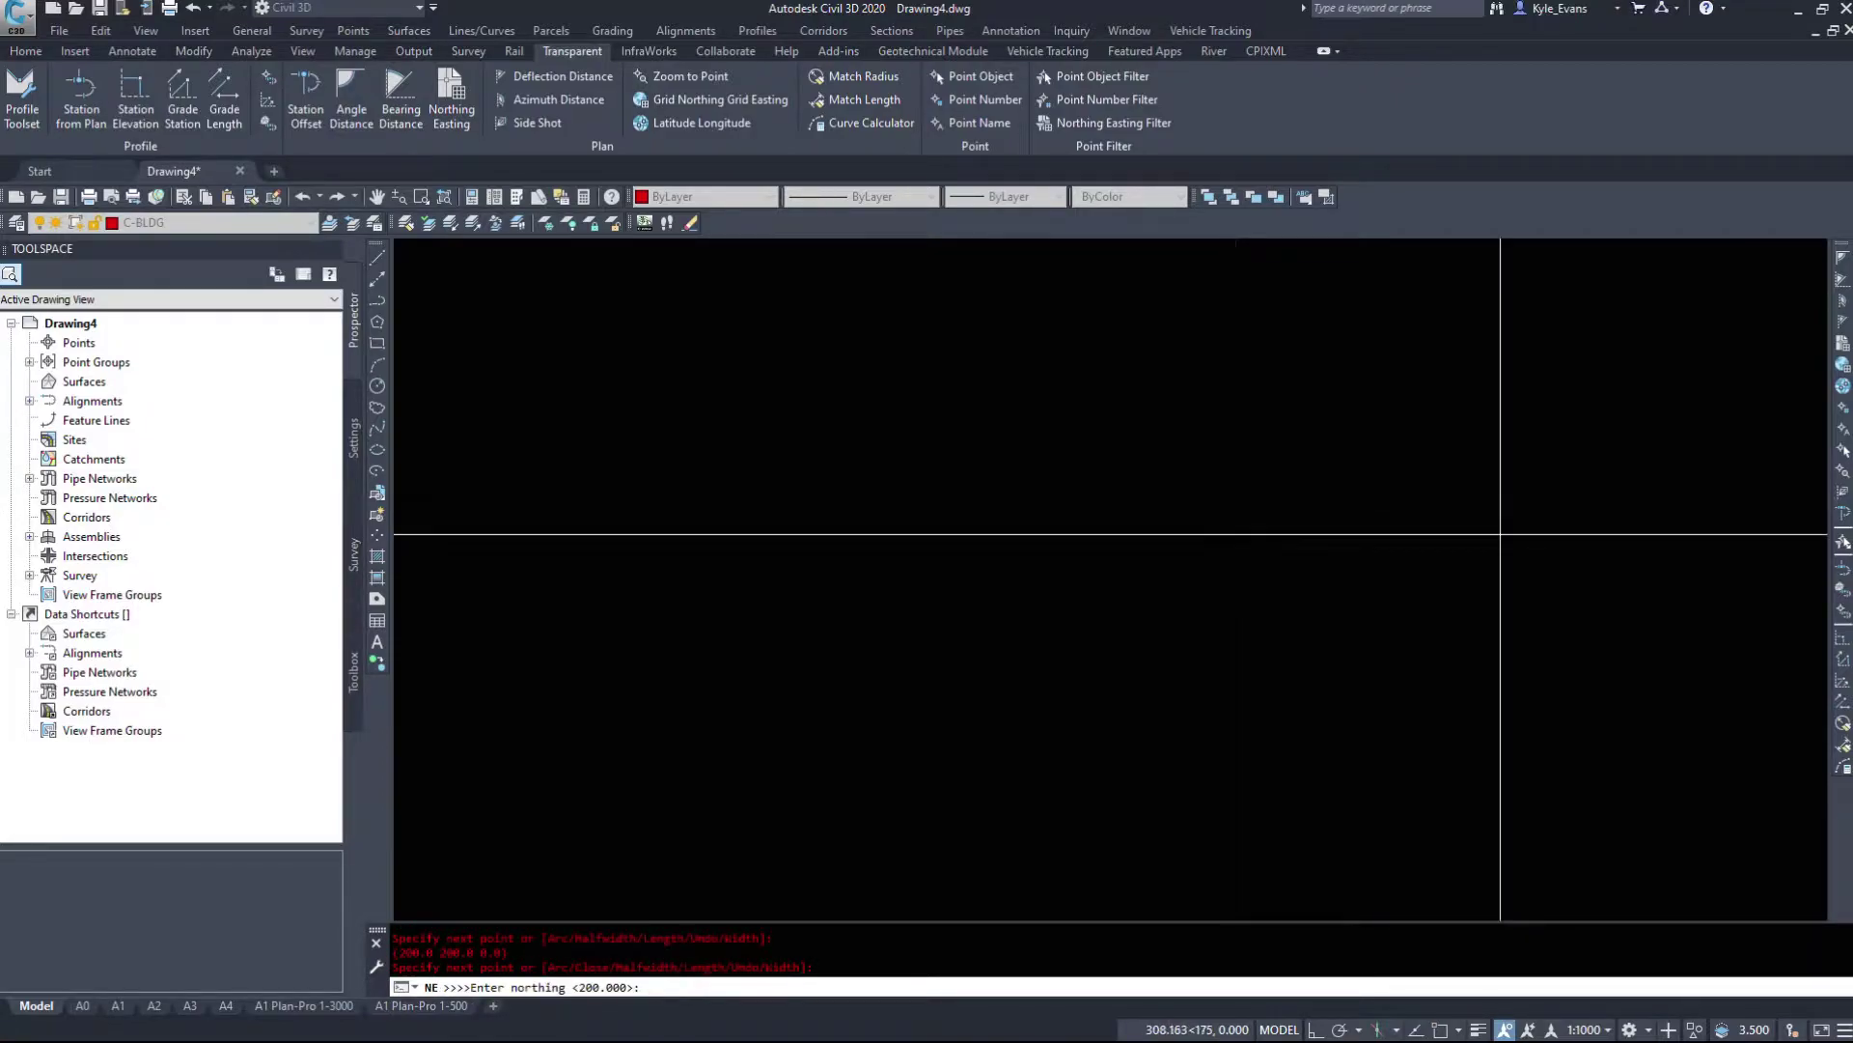
pyautogui.press('Escape')
pyautogui.press('Escape')
pyautogui.press('Escape')
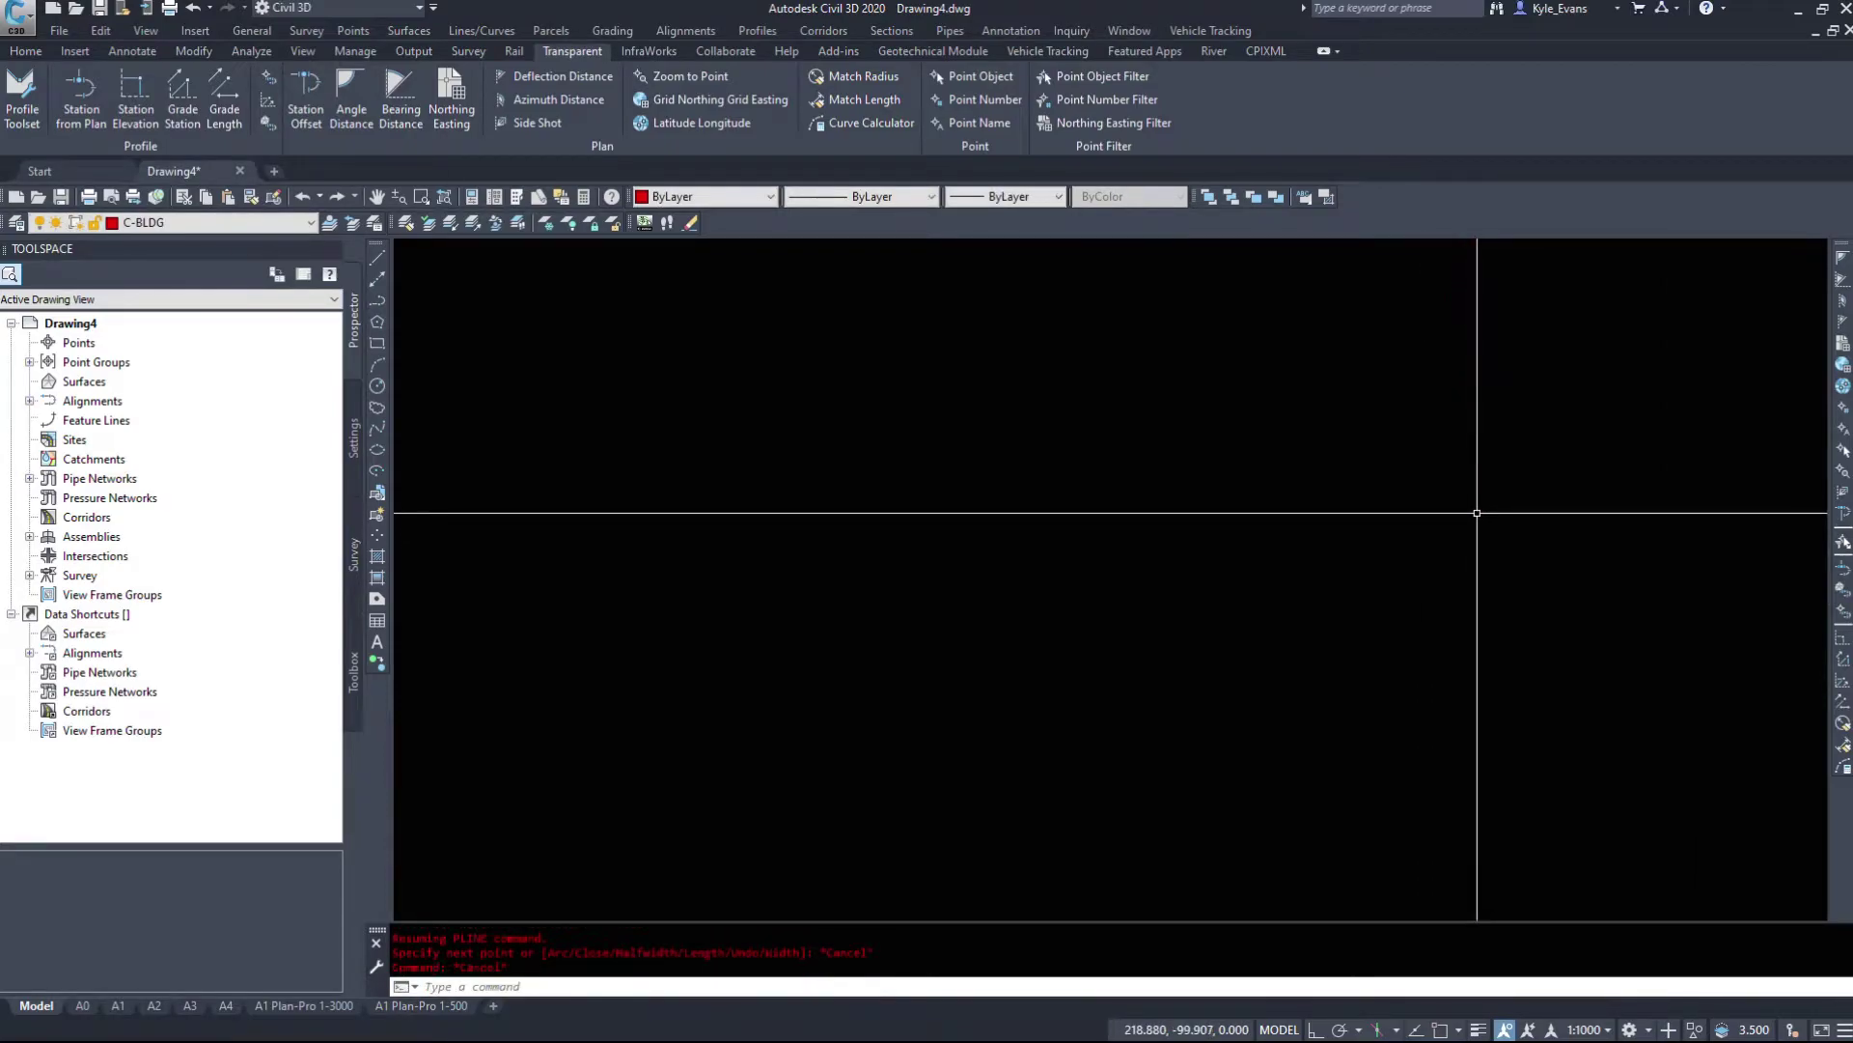
# Zoom out to show the whole drawing
pyautogui.write('z')
pyautogui.press('Return')
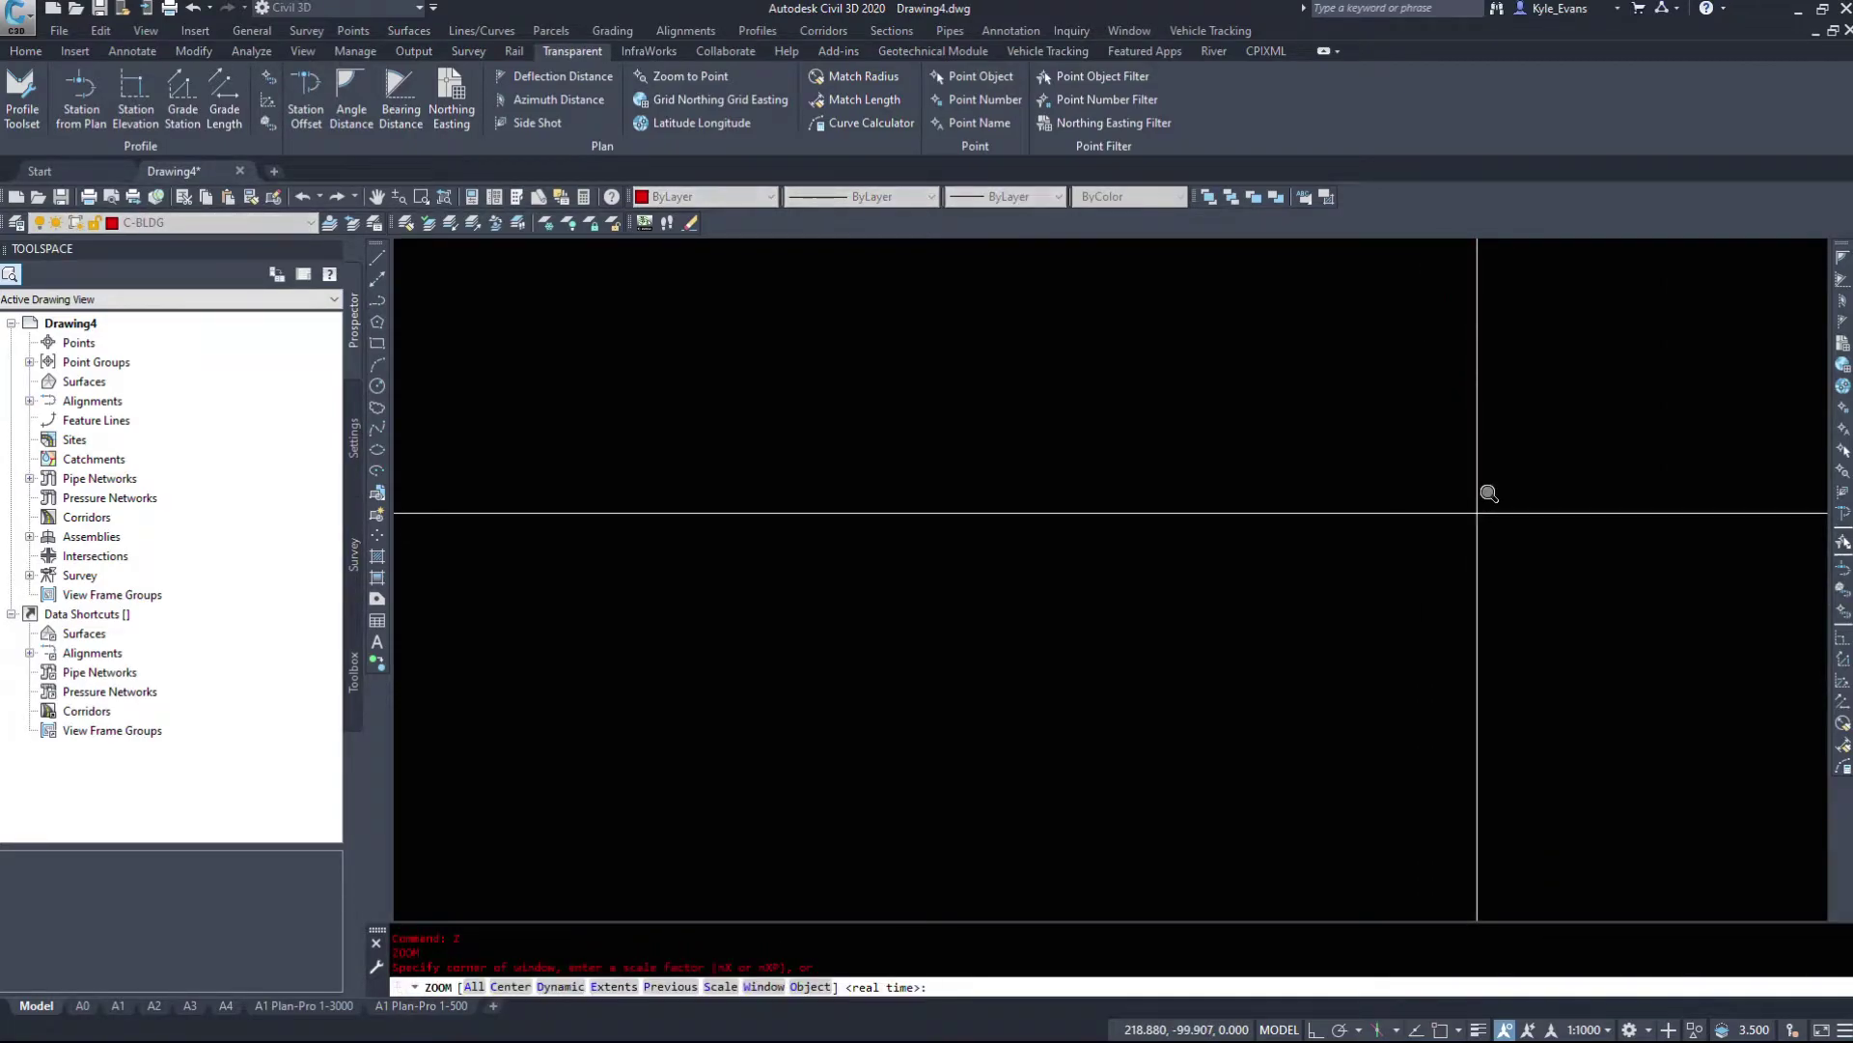
pyautogui.press('Escape')
pyautogui.press('Escape')
pyautogui.write('re')
pyautogui.press('Return')
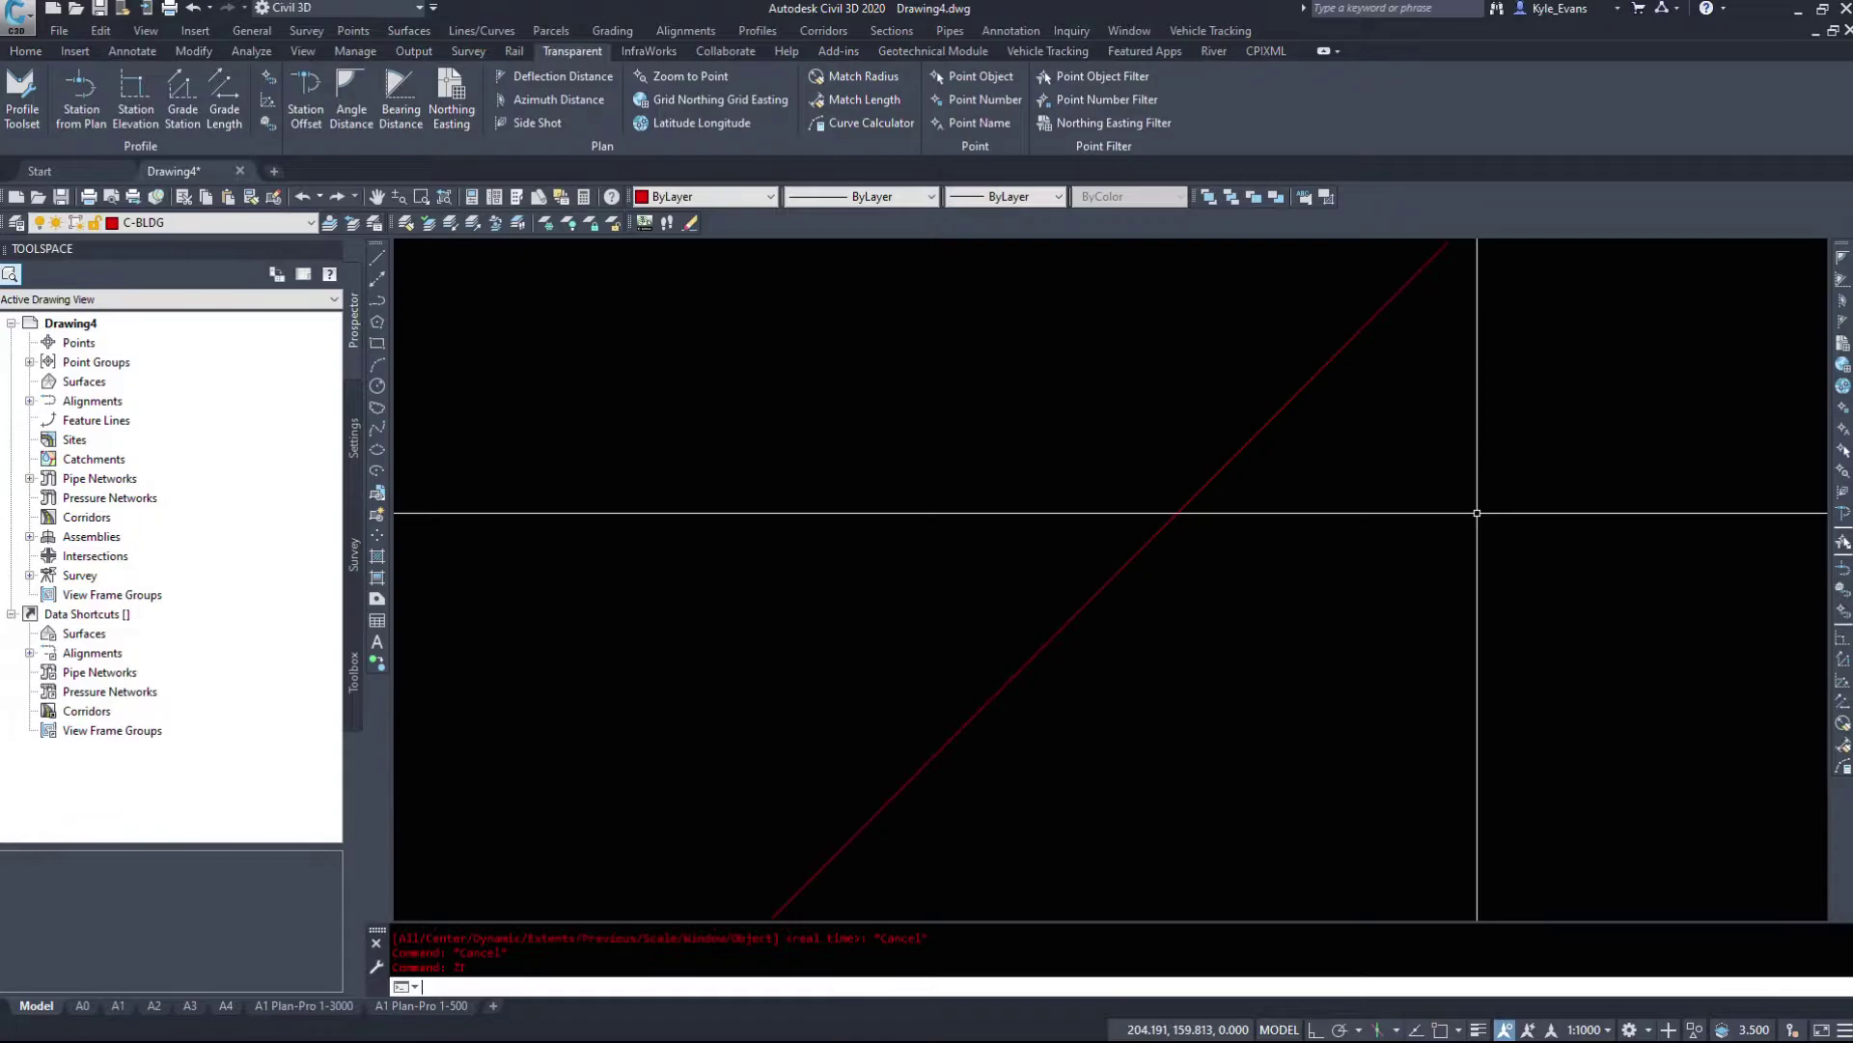
# Select the diagonal polyline to inspect its vertex grips, then deselect it
pyautogui.click(1126, 509)
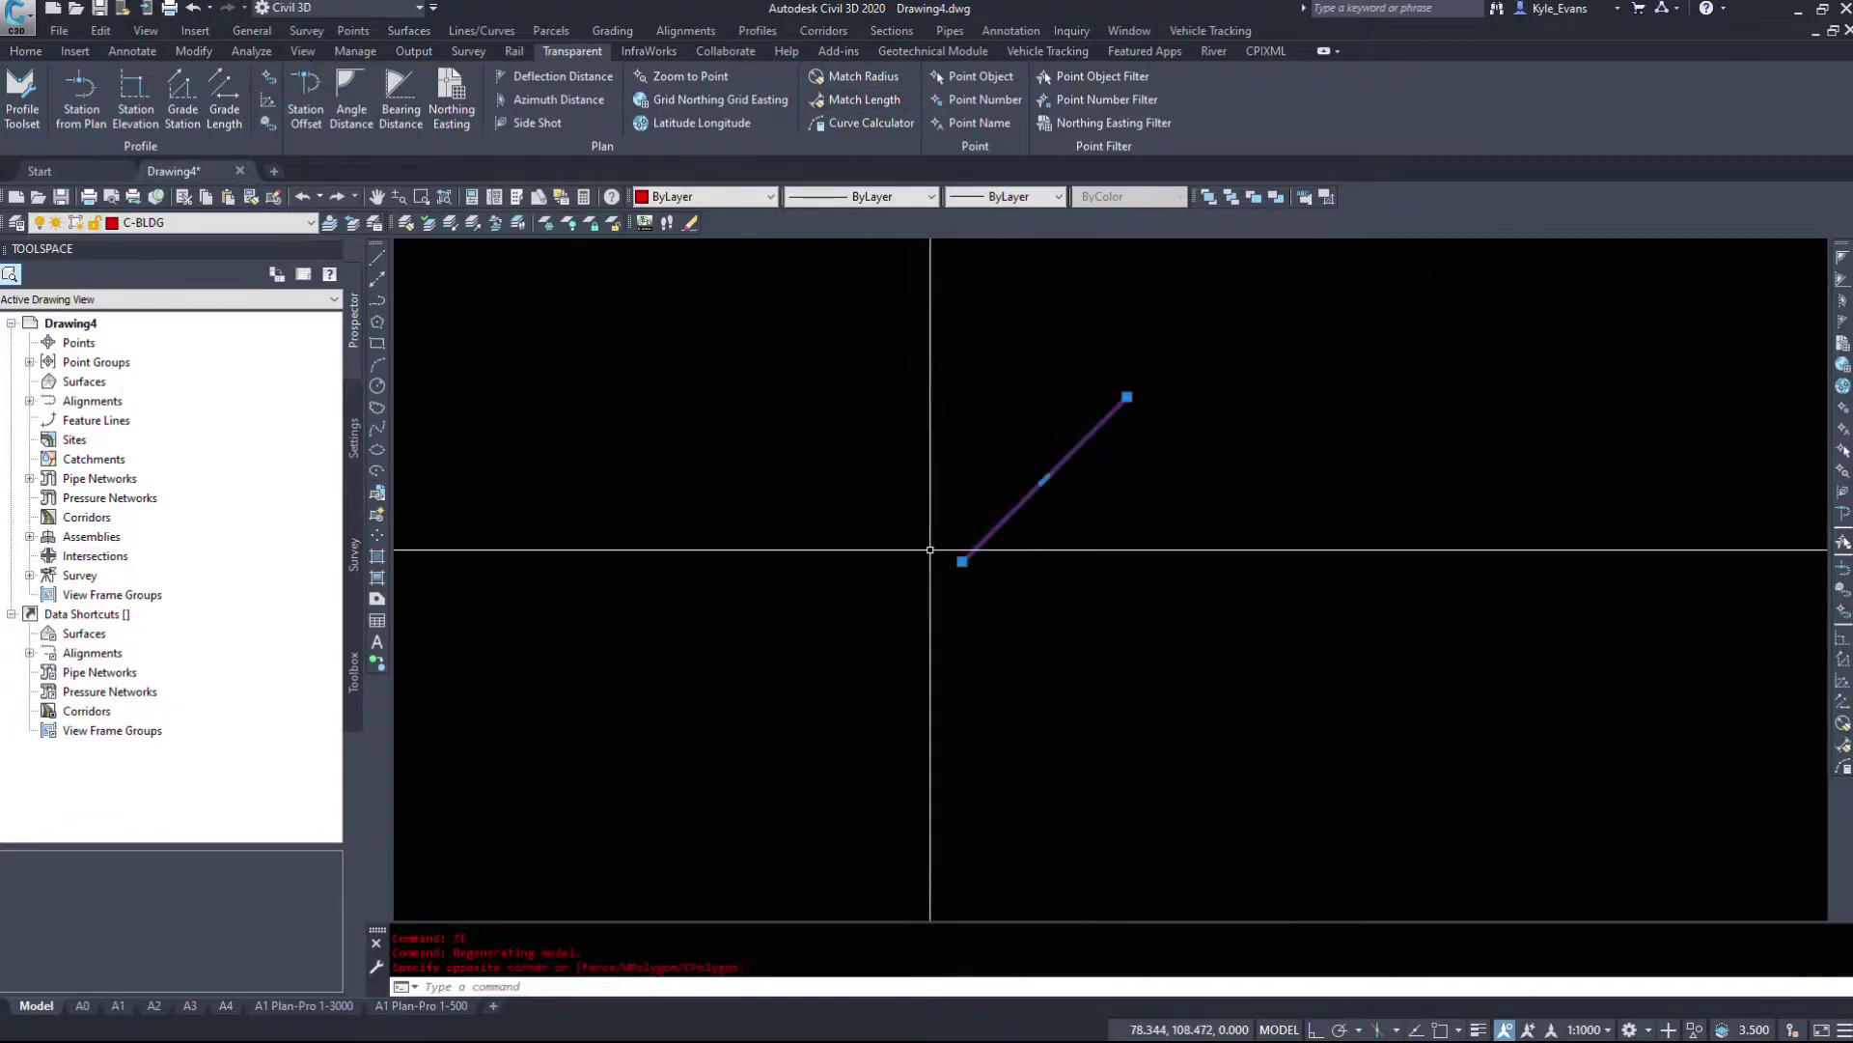
pyautogui.moveTo(962, 561)
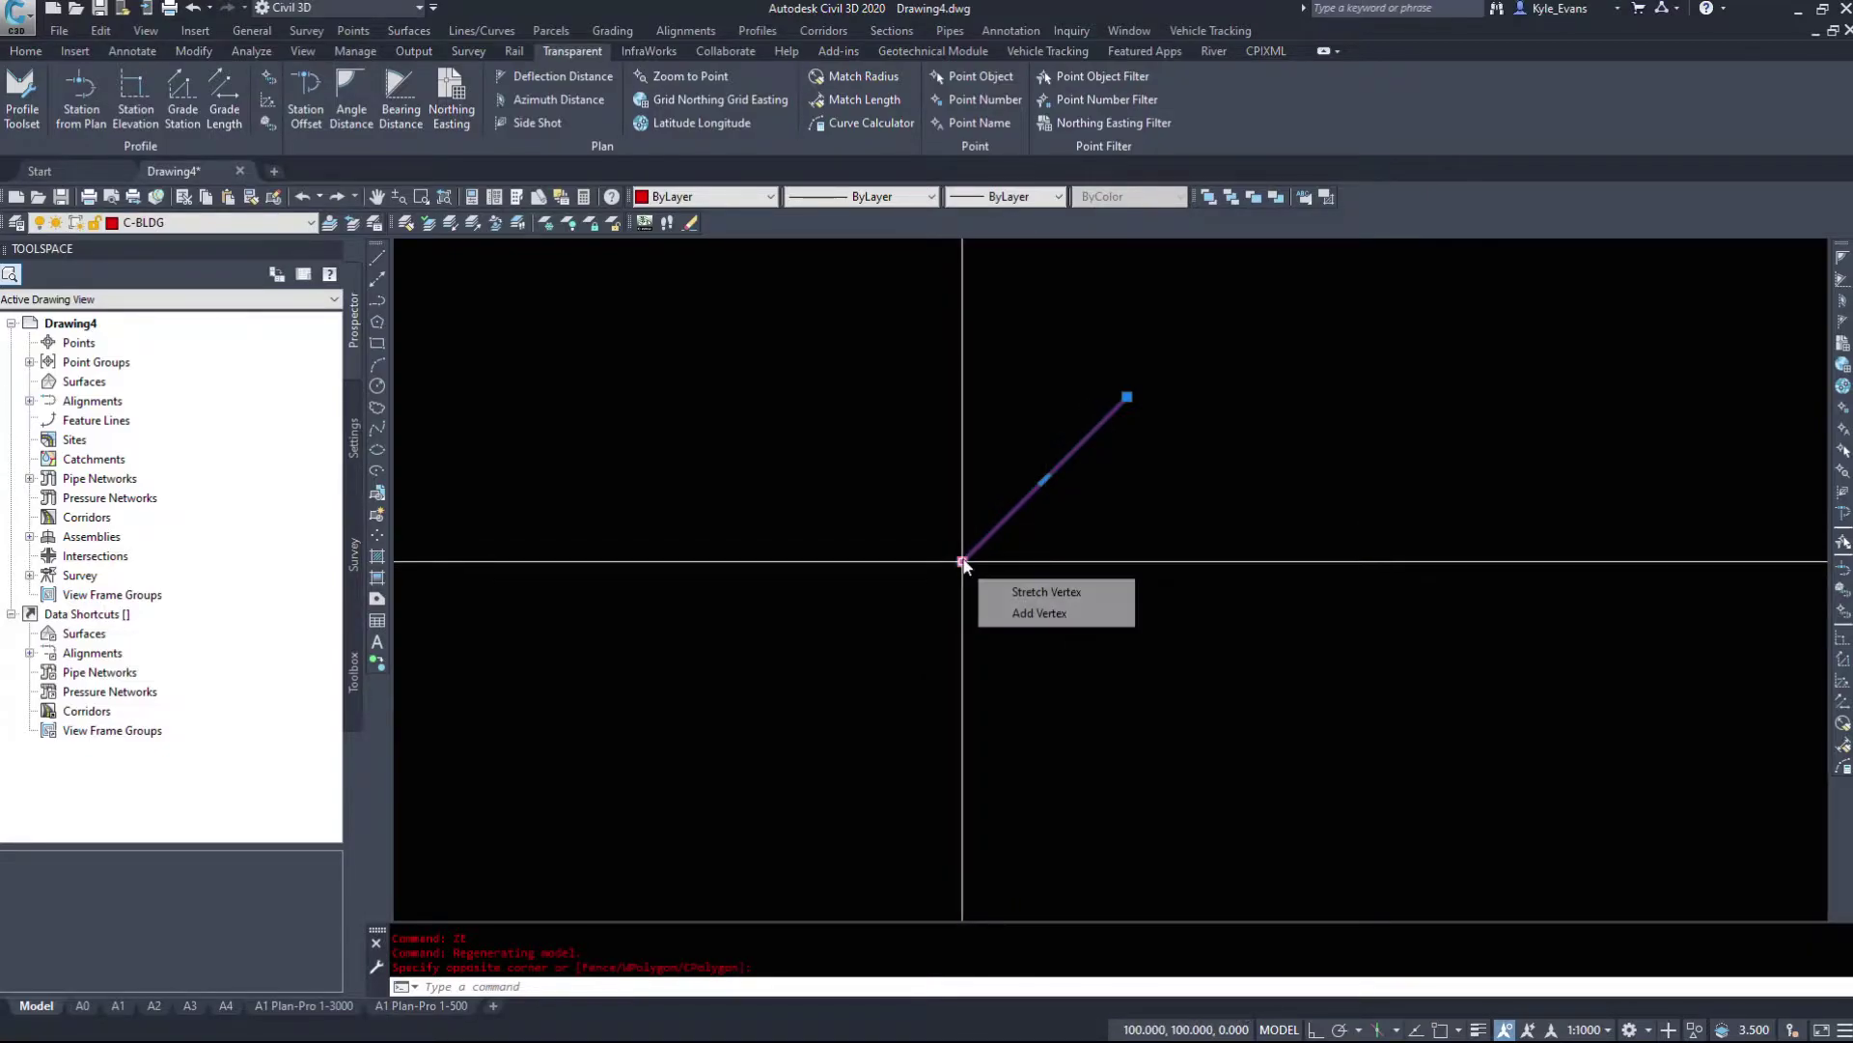
pyautogui.moveTo(1126, 397)
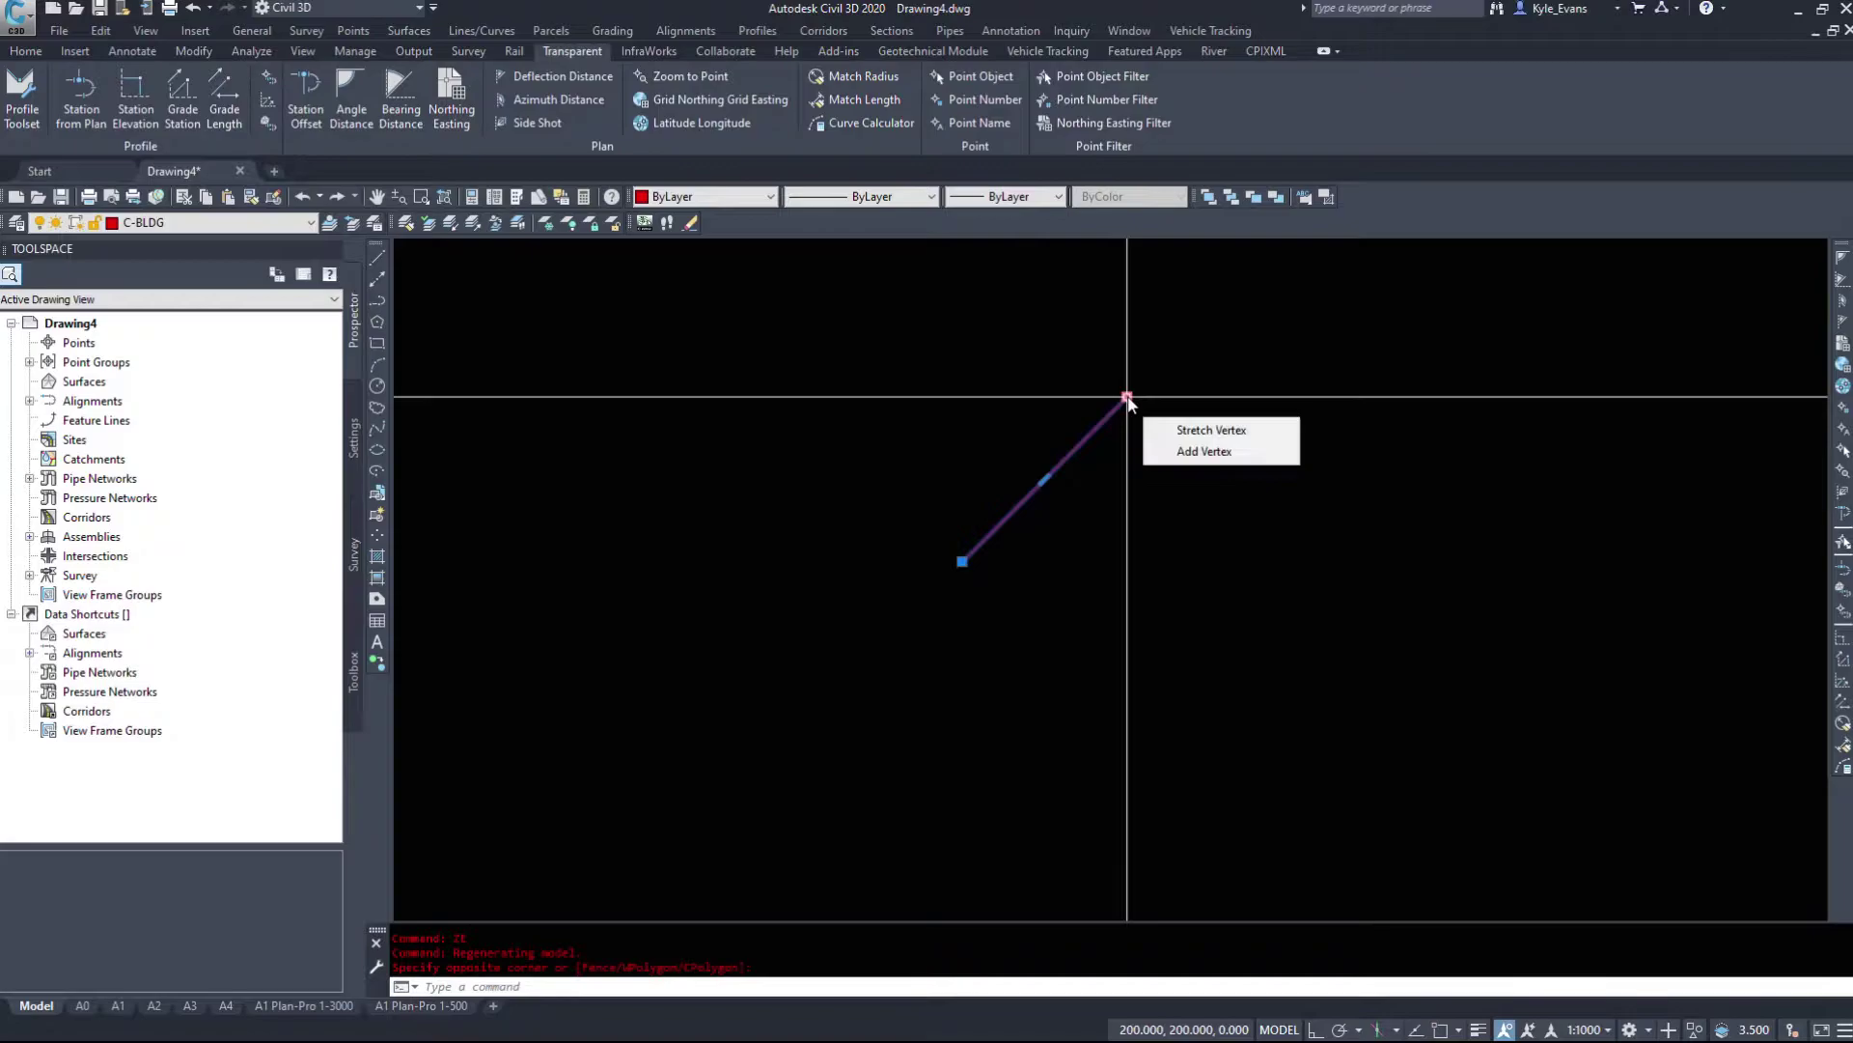
pyautogui.press('Escape')
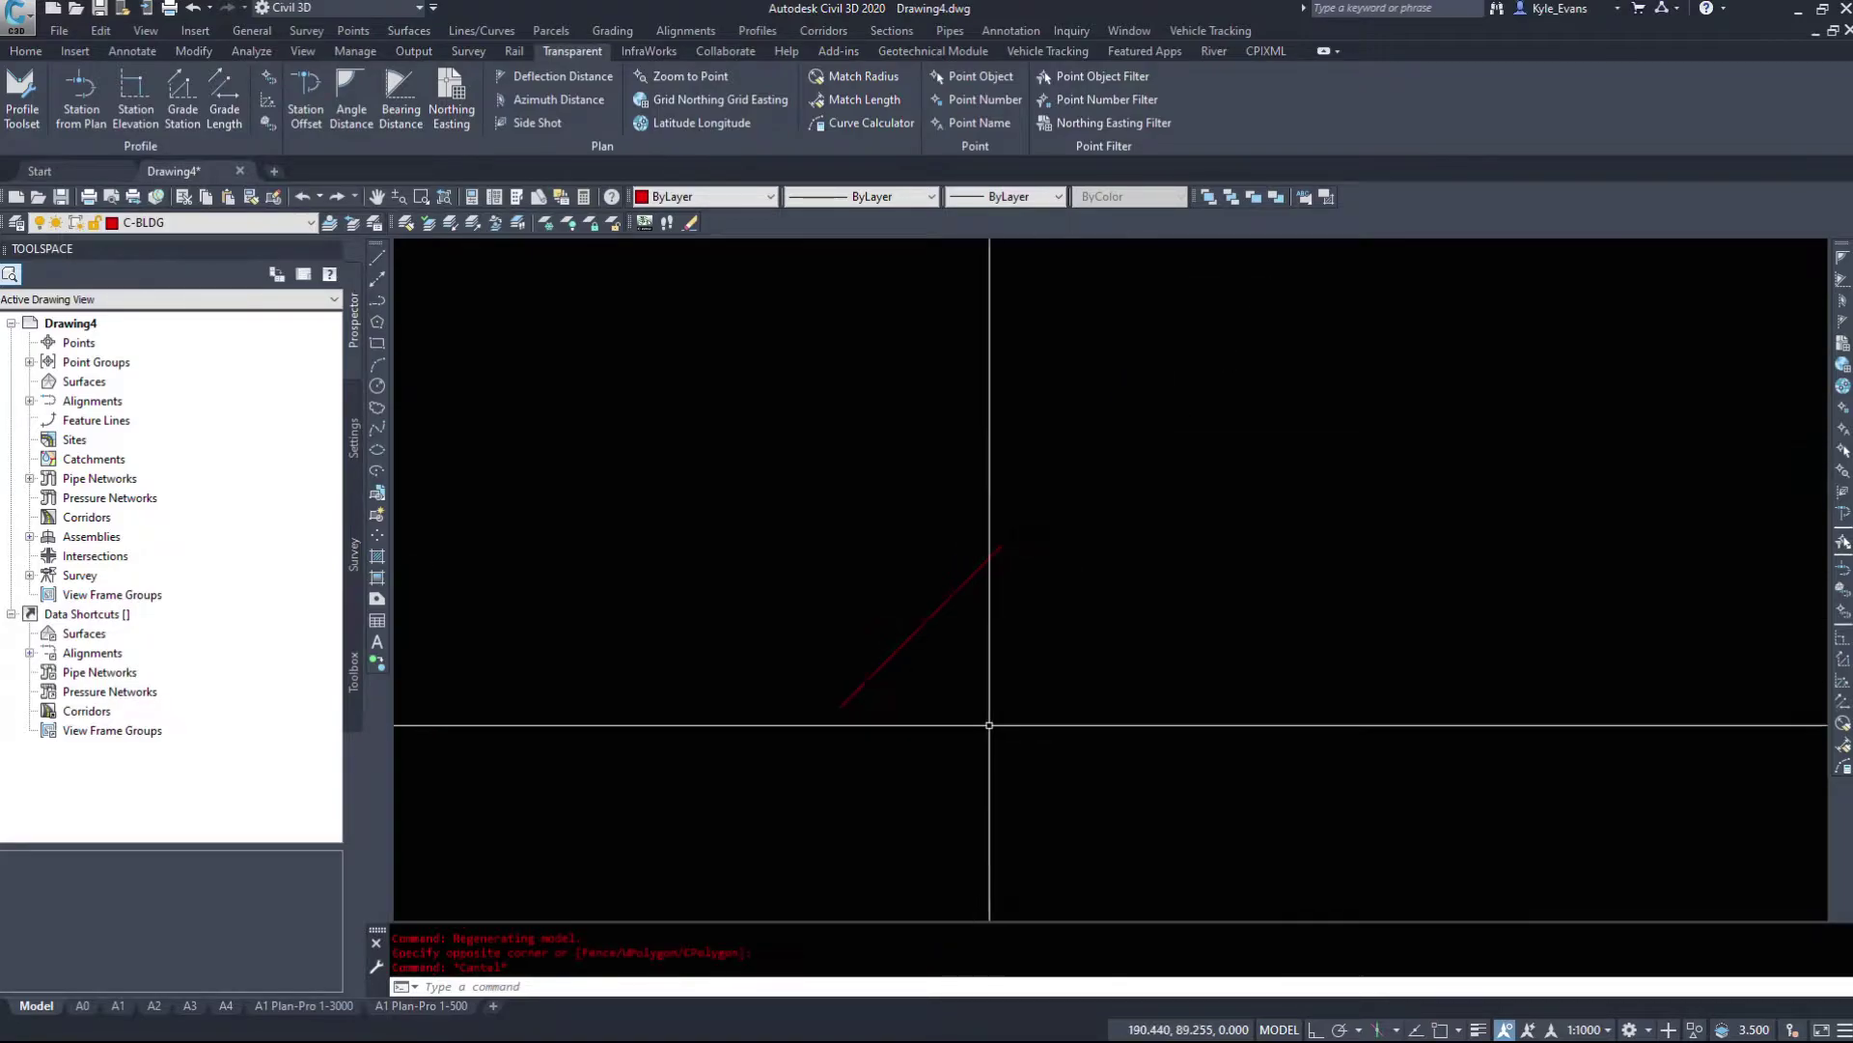
pyautogui.click(762, 502)
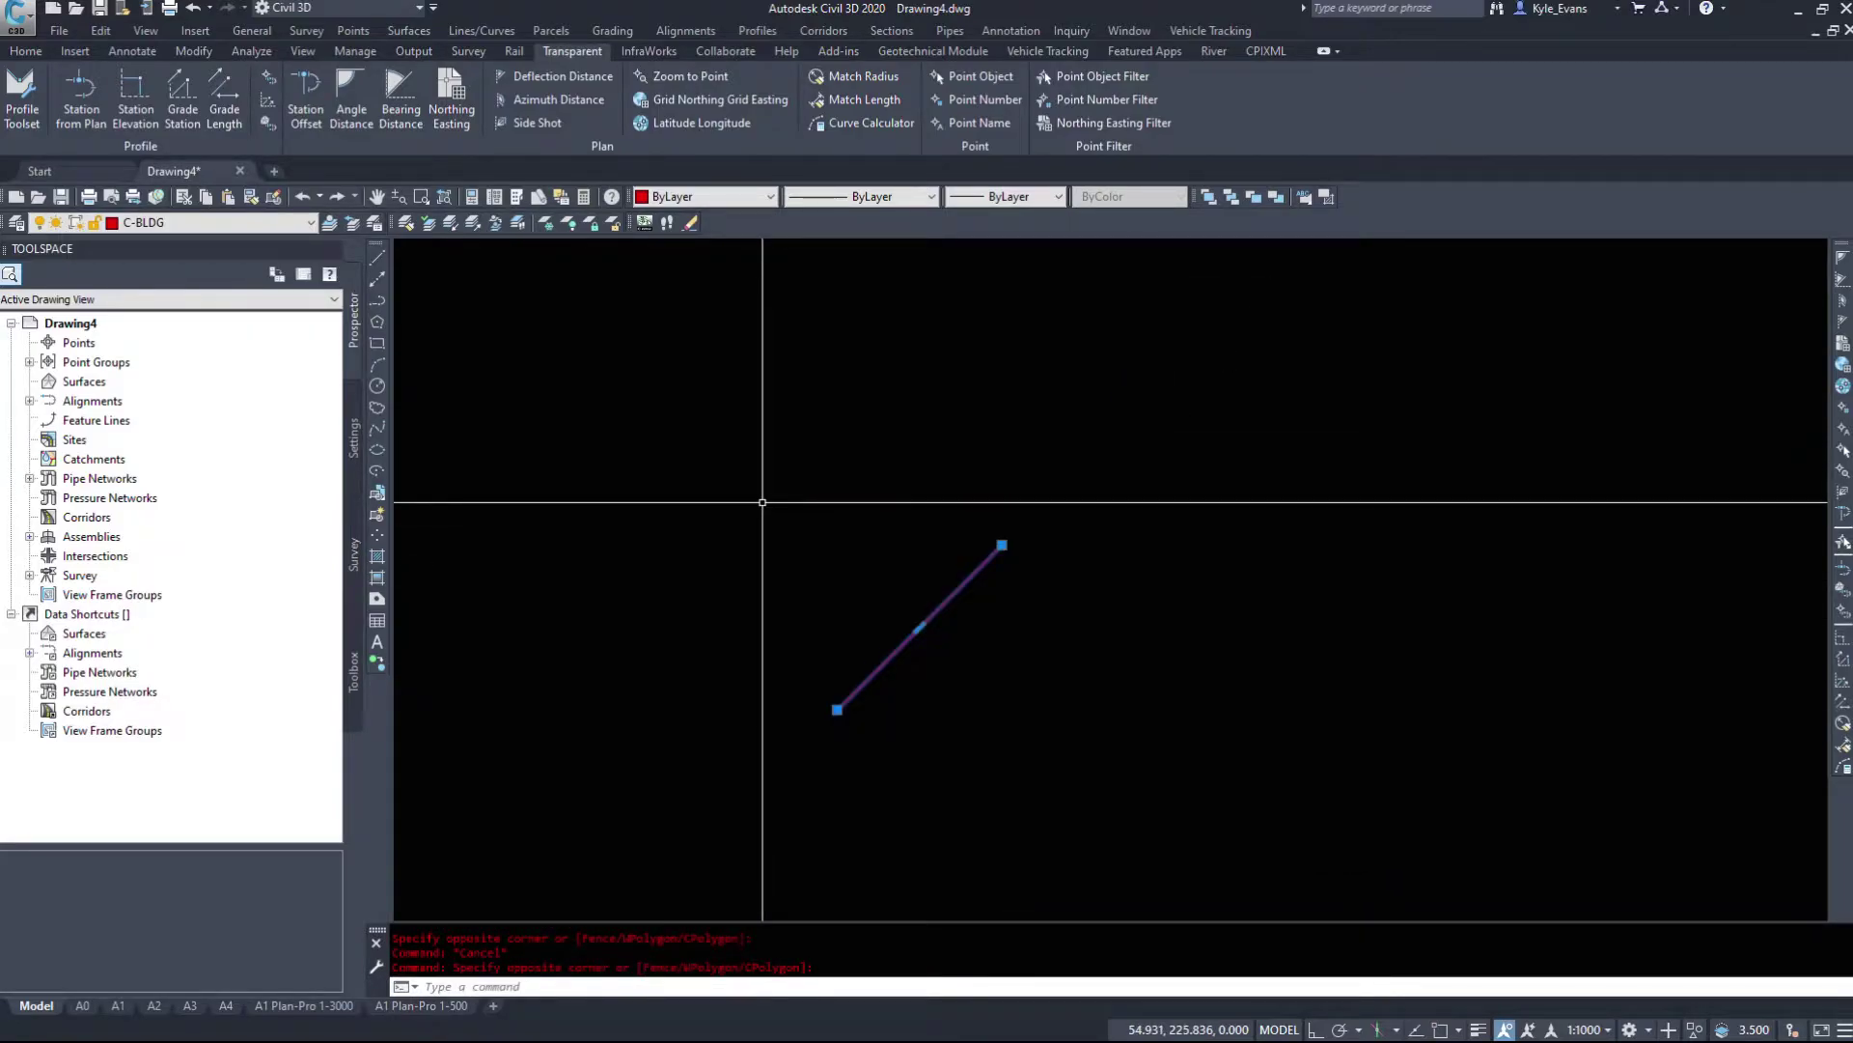
pyautogui.press('Escape')
# Draw a comparison polyline from x,y 100,100 to 210,100
pyautogui.write('PL')
pyautogui.press('Return')
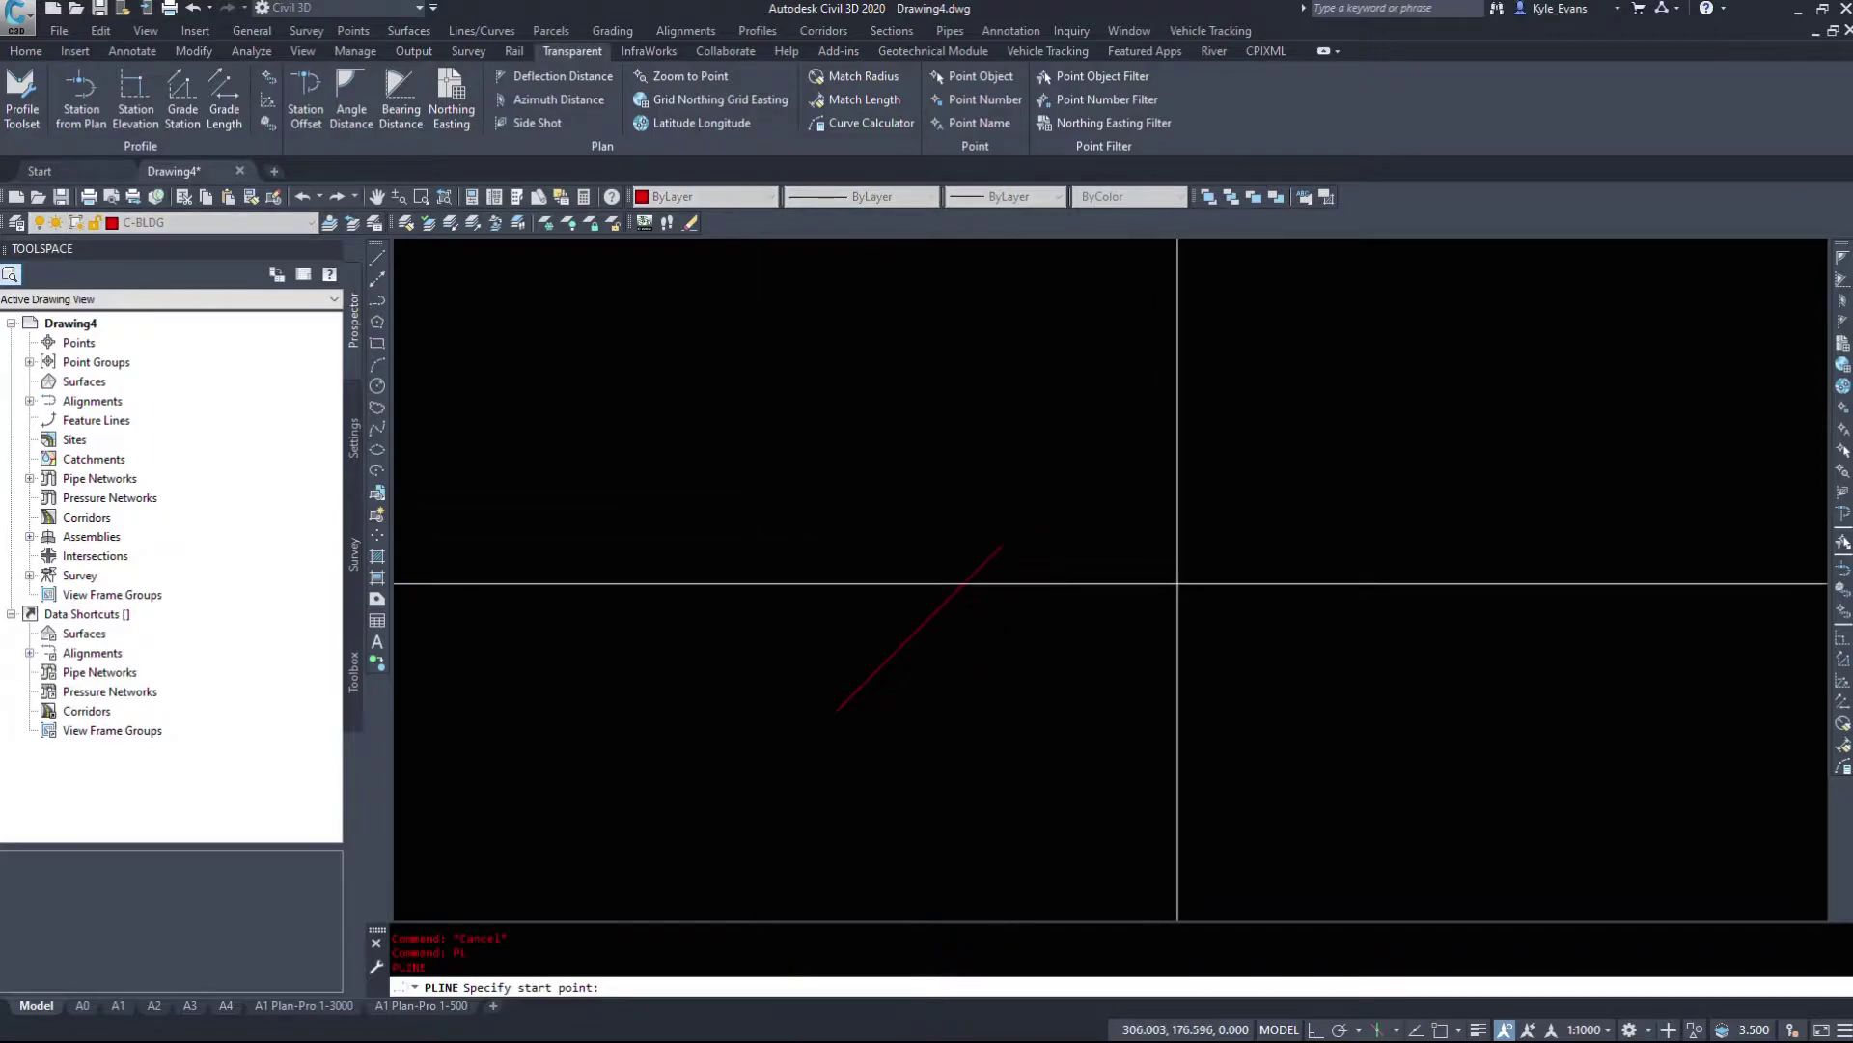
pyautogui.write('100,100')
pyautogui.press('Return')
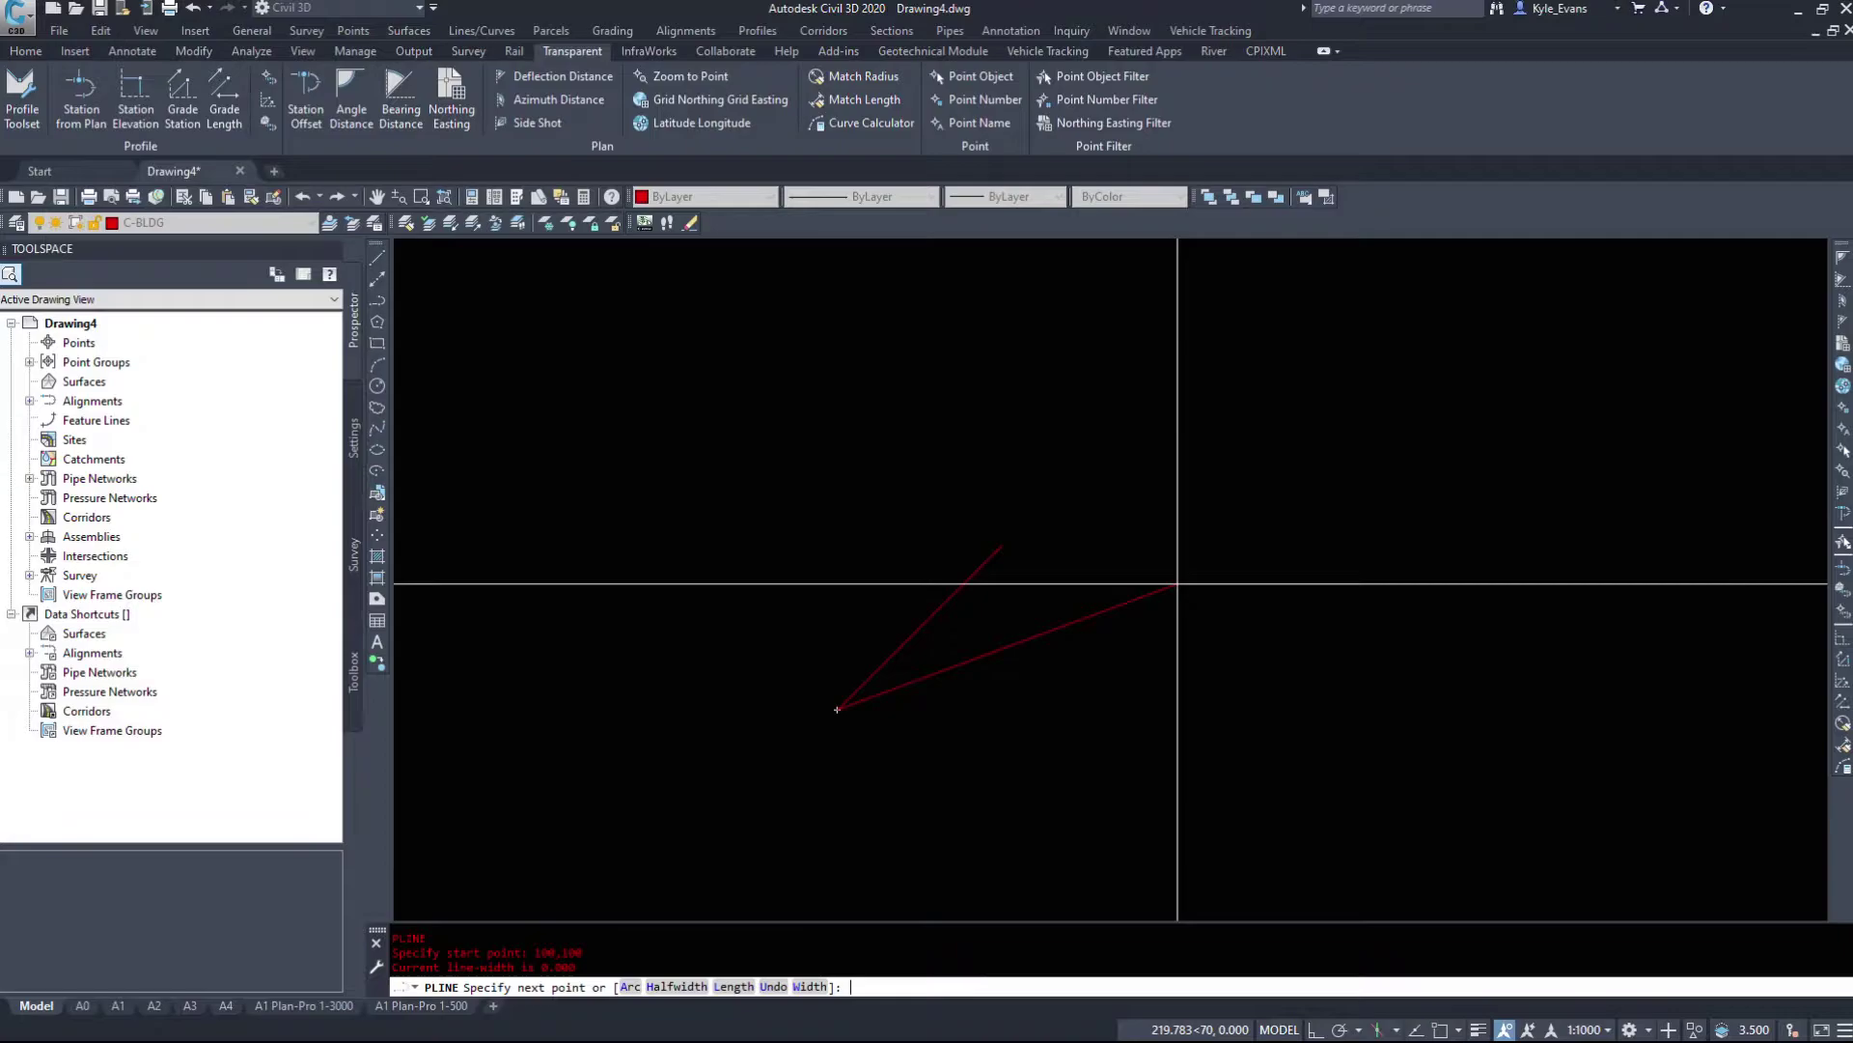
pyautogui.write('210,100')
pyautogui.press('Return')
pyautogui.press('Return')
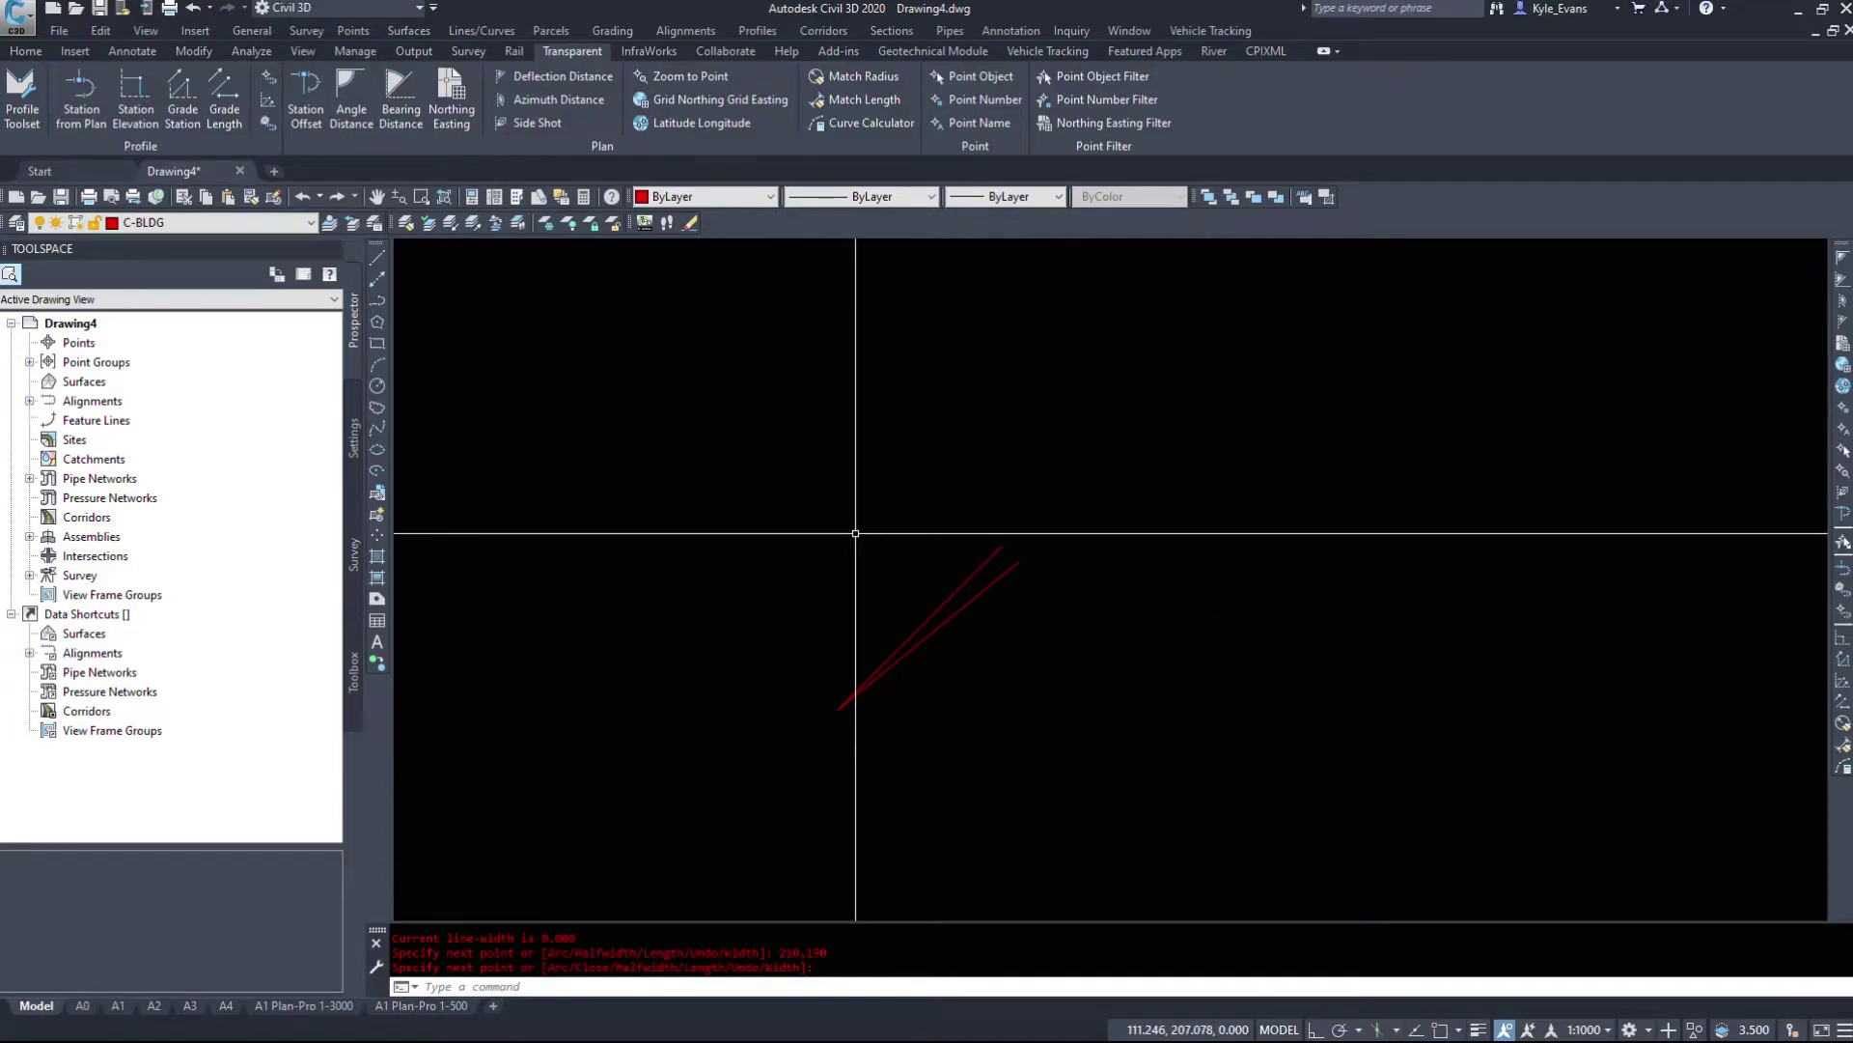
# Crossing-select both polylines and erase them
pyautogui.click(1042, 675)
pyautogui.click(914, 504)
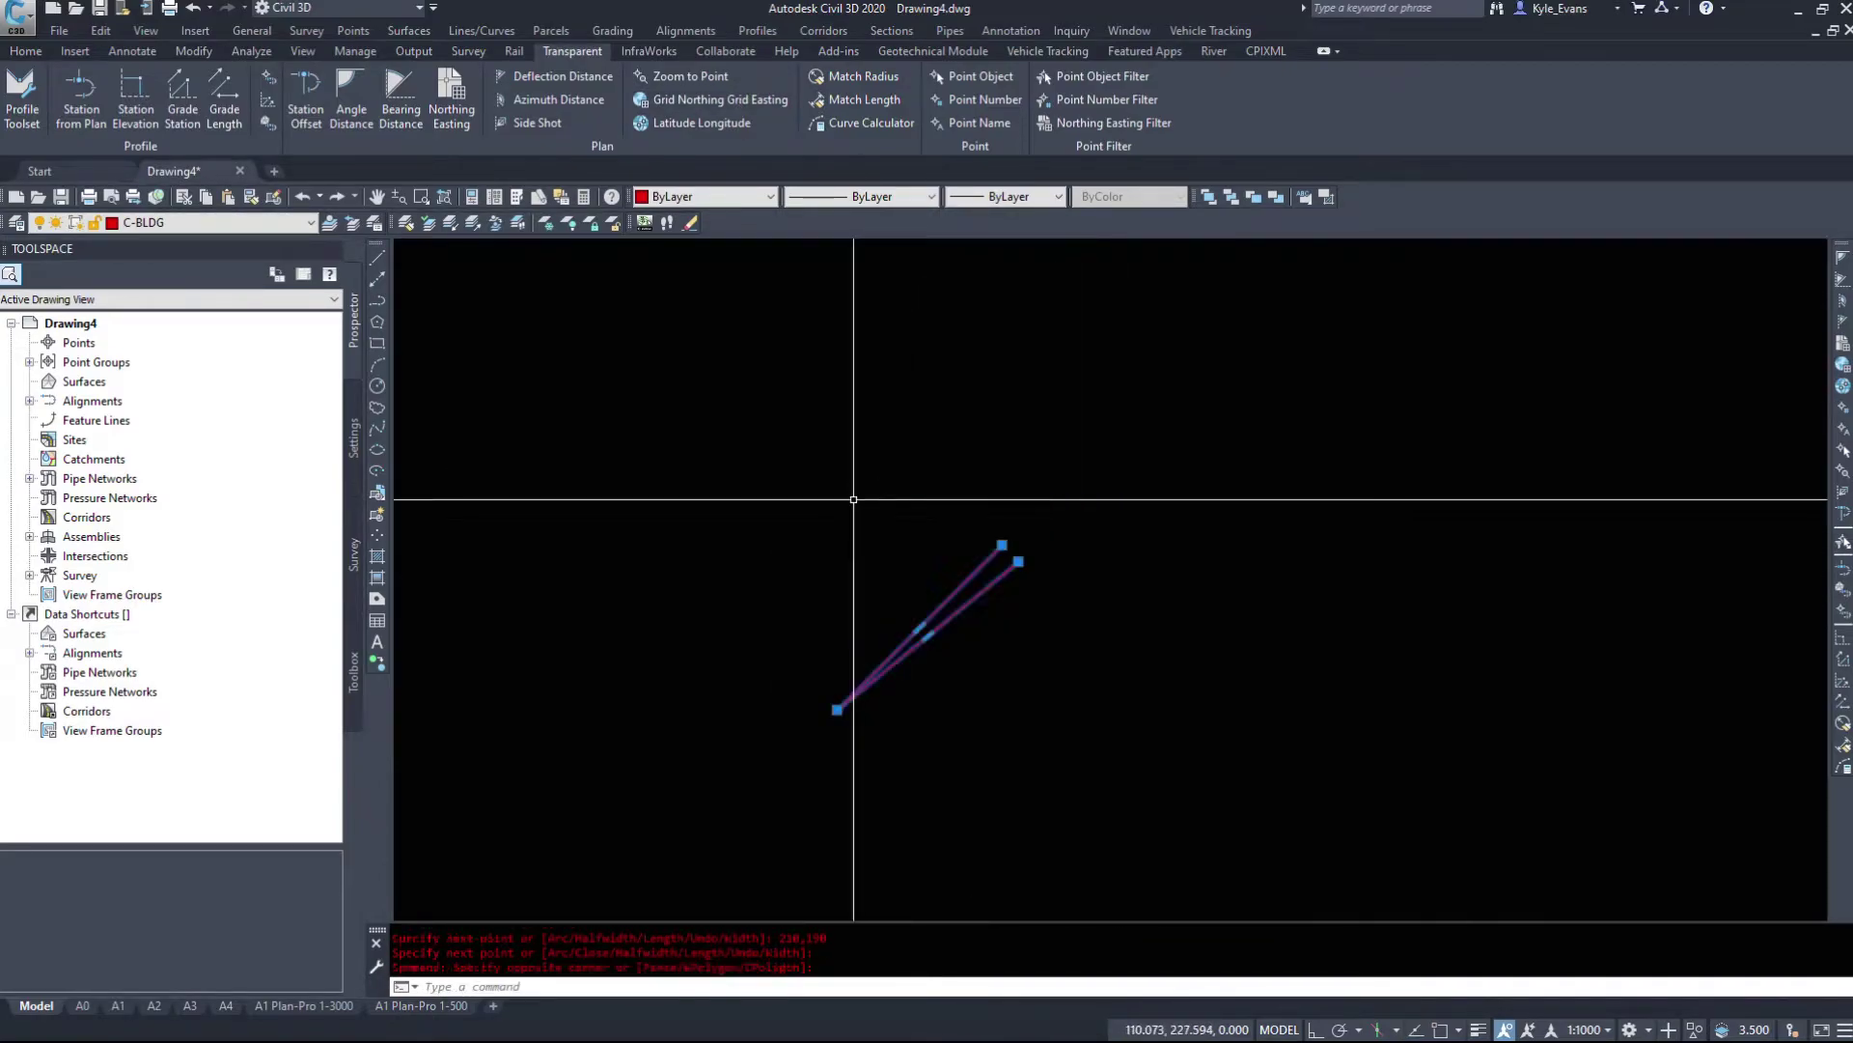
pyautogui.press('Delete')
# Start a polyline and try Grid Northing Grid Easting, which reports no coordinate system
pyautogui.write('pl')
pyautogui.press('Return')
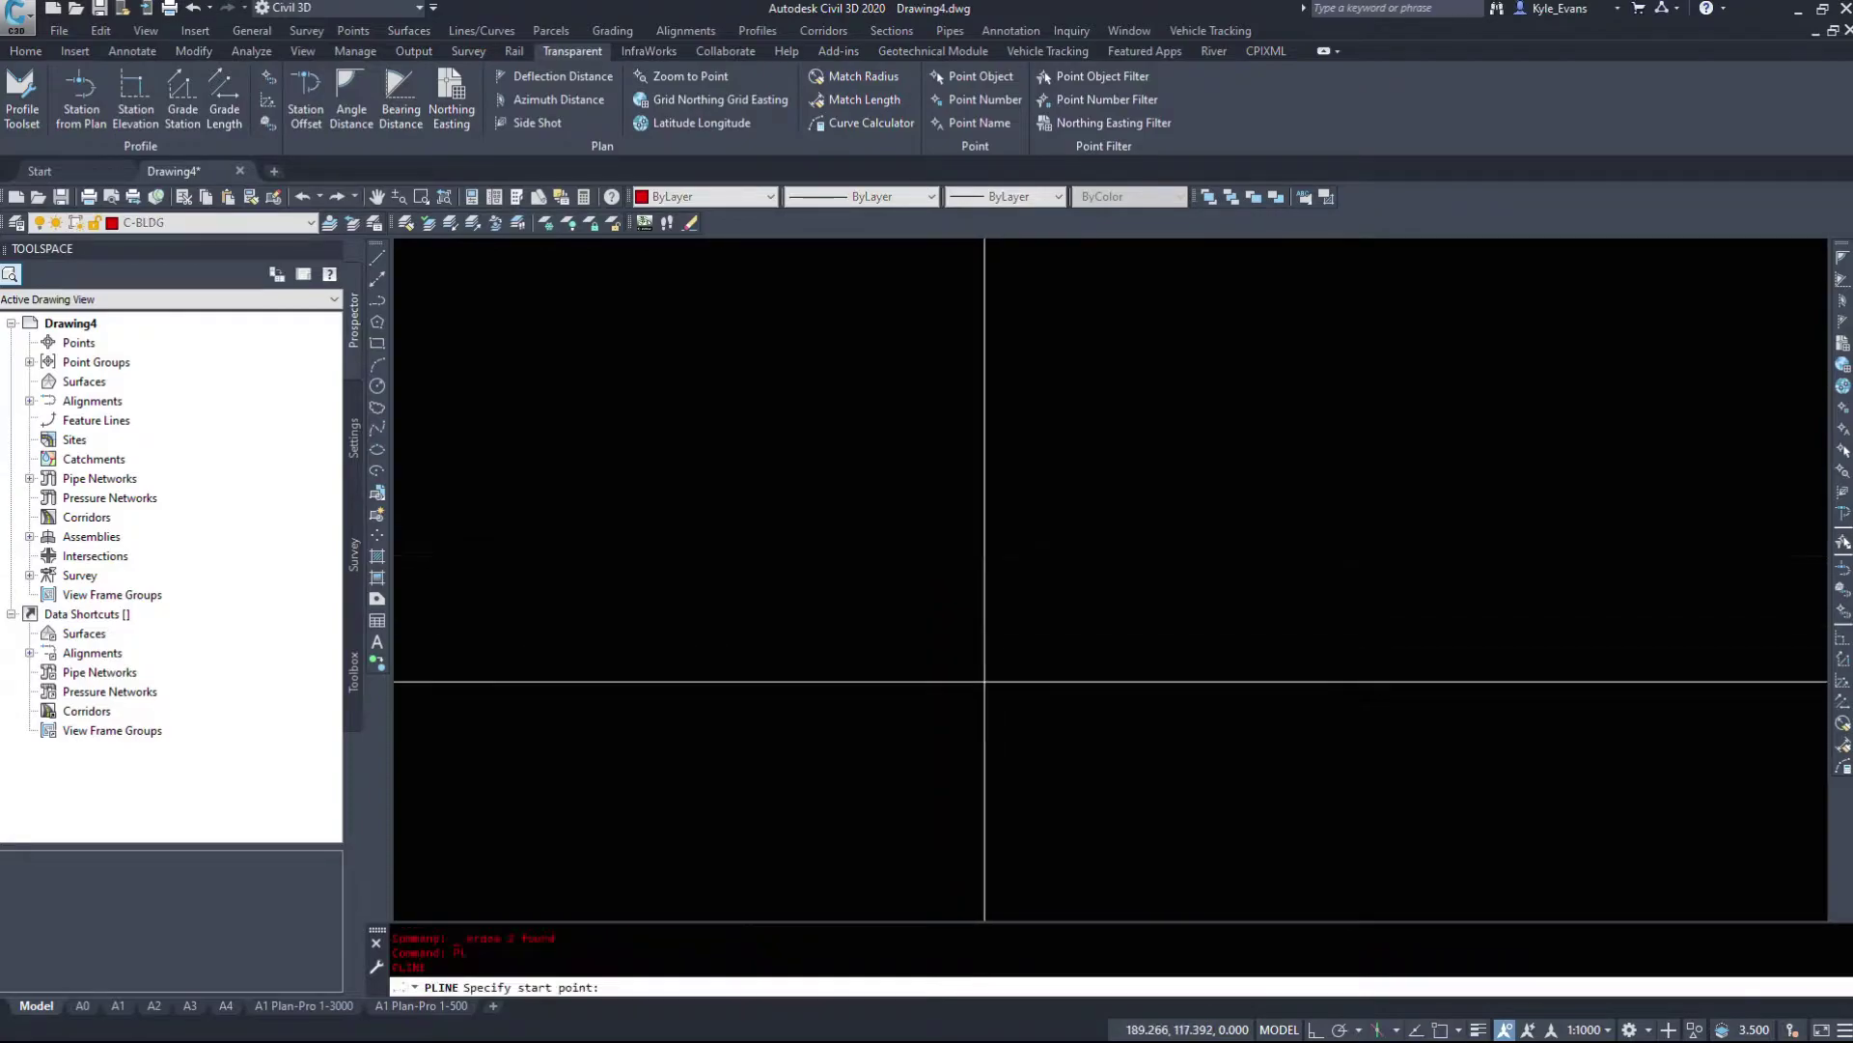
pyautogui.click(945, 744)
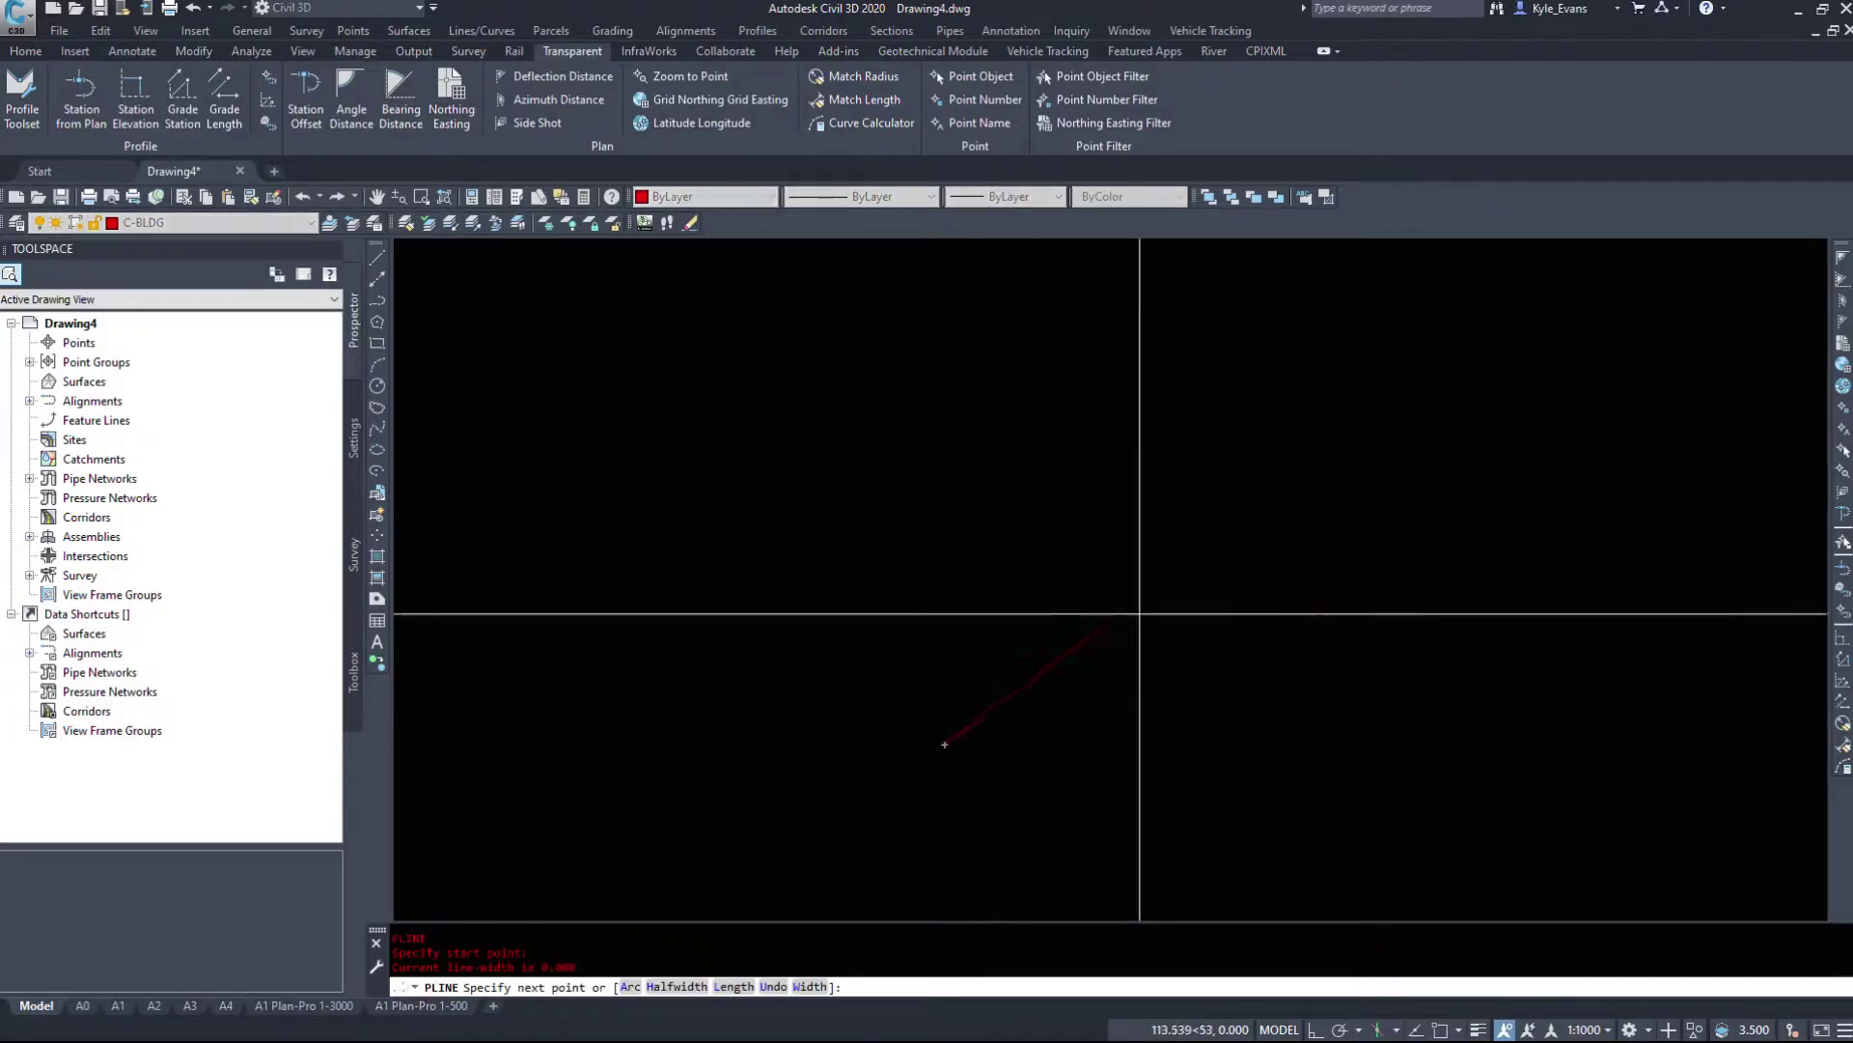
pyautogui.click(1843, 367)
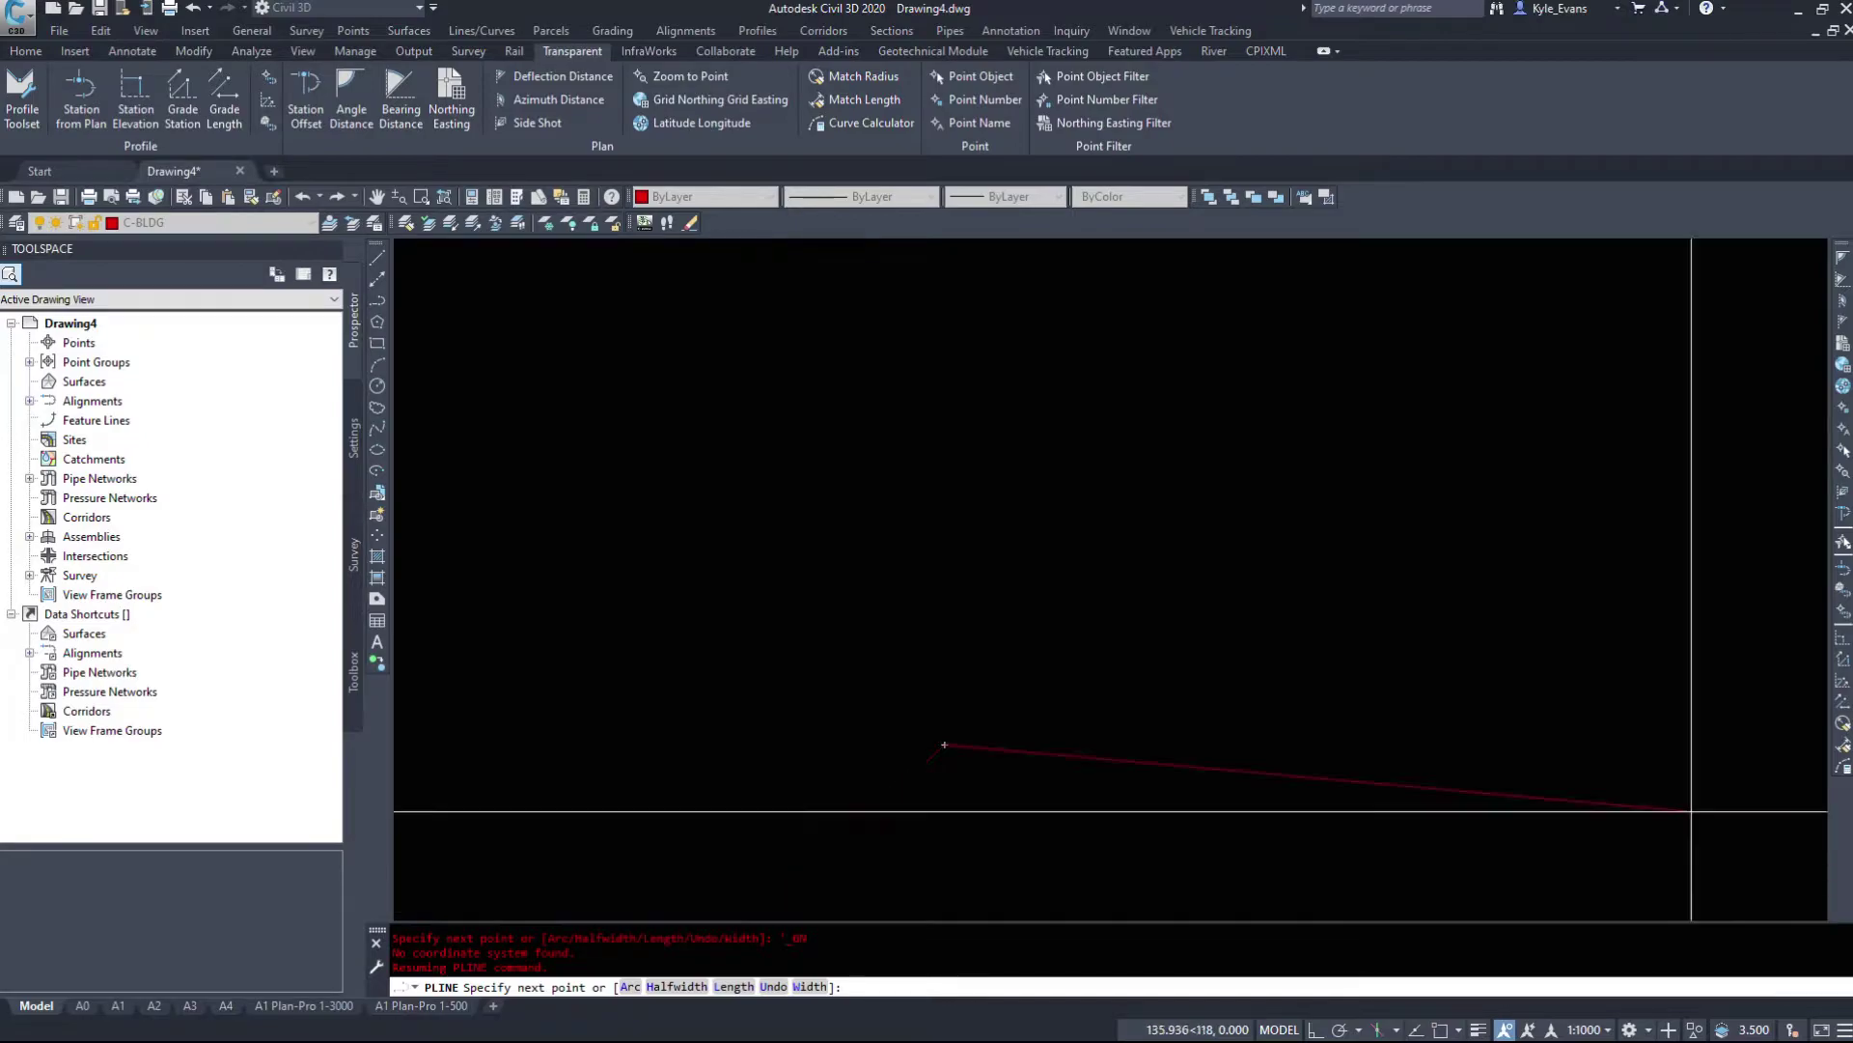
# Cancel the polyline and bring up Drawing Settings with EDITDRAWINGSETTINGS
pyautogui.press('Escape')
pyautogui.press('Escape')
pyautogui.press('Escape')
pyautogui.write('editdra')
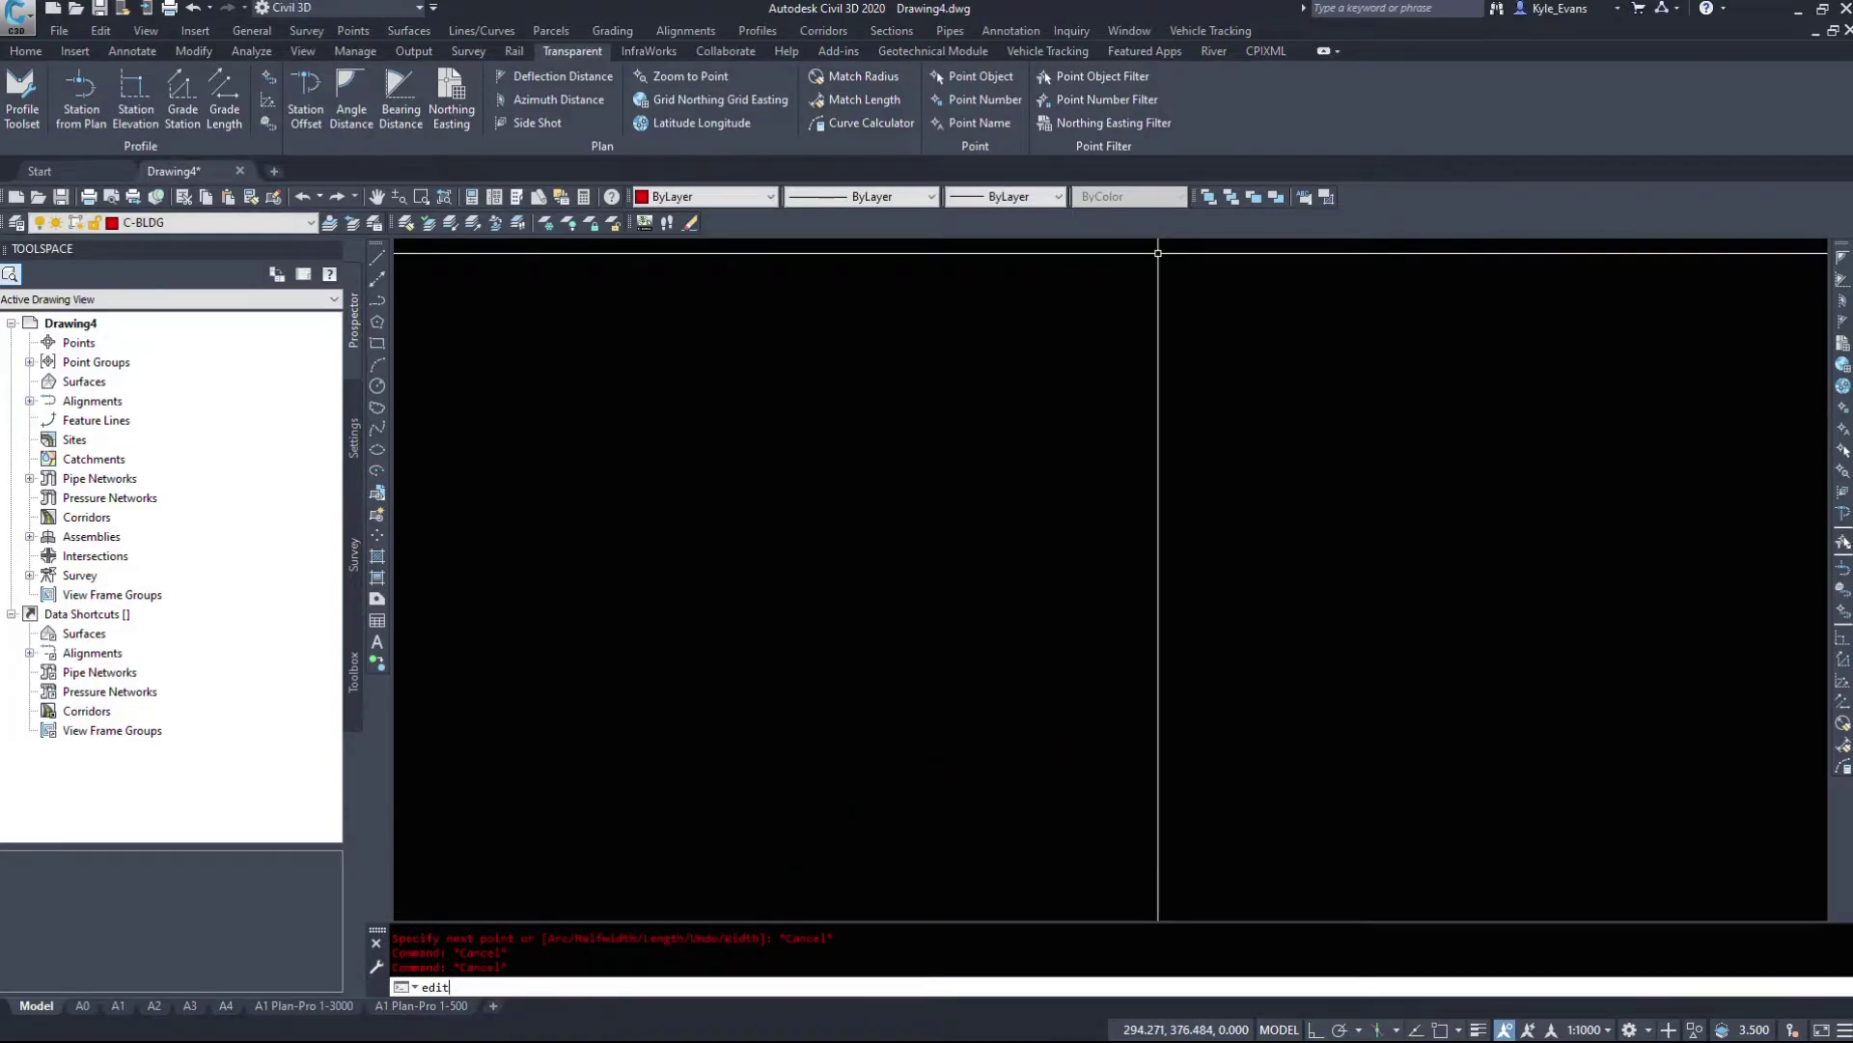
pyautogui.write('wingsettings')
pyautogui.press('Return')
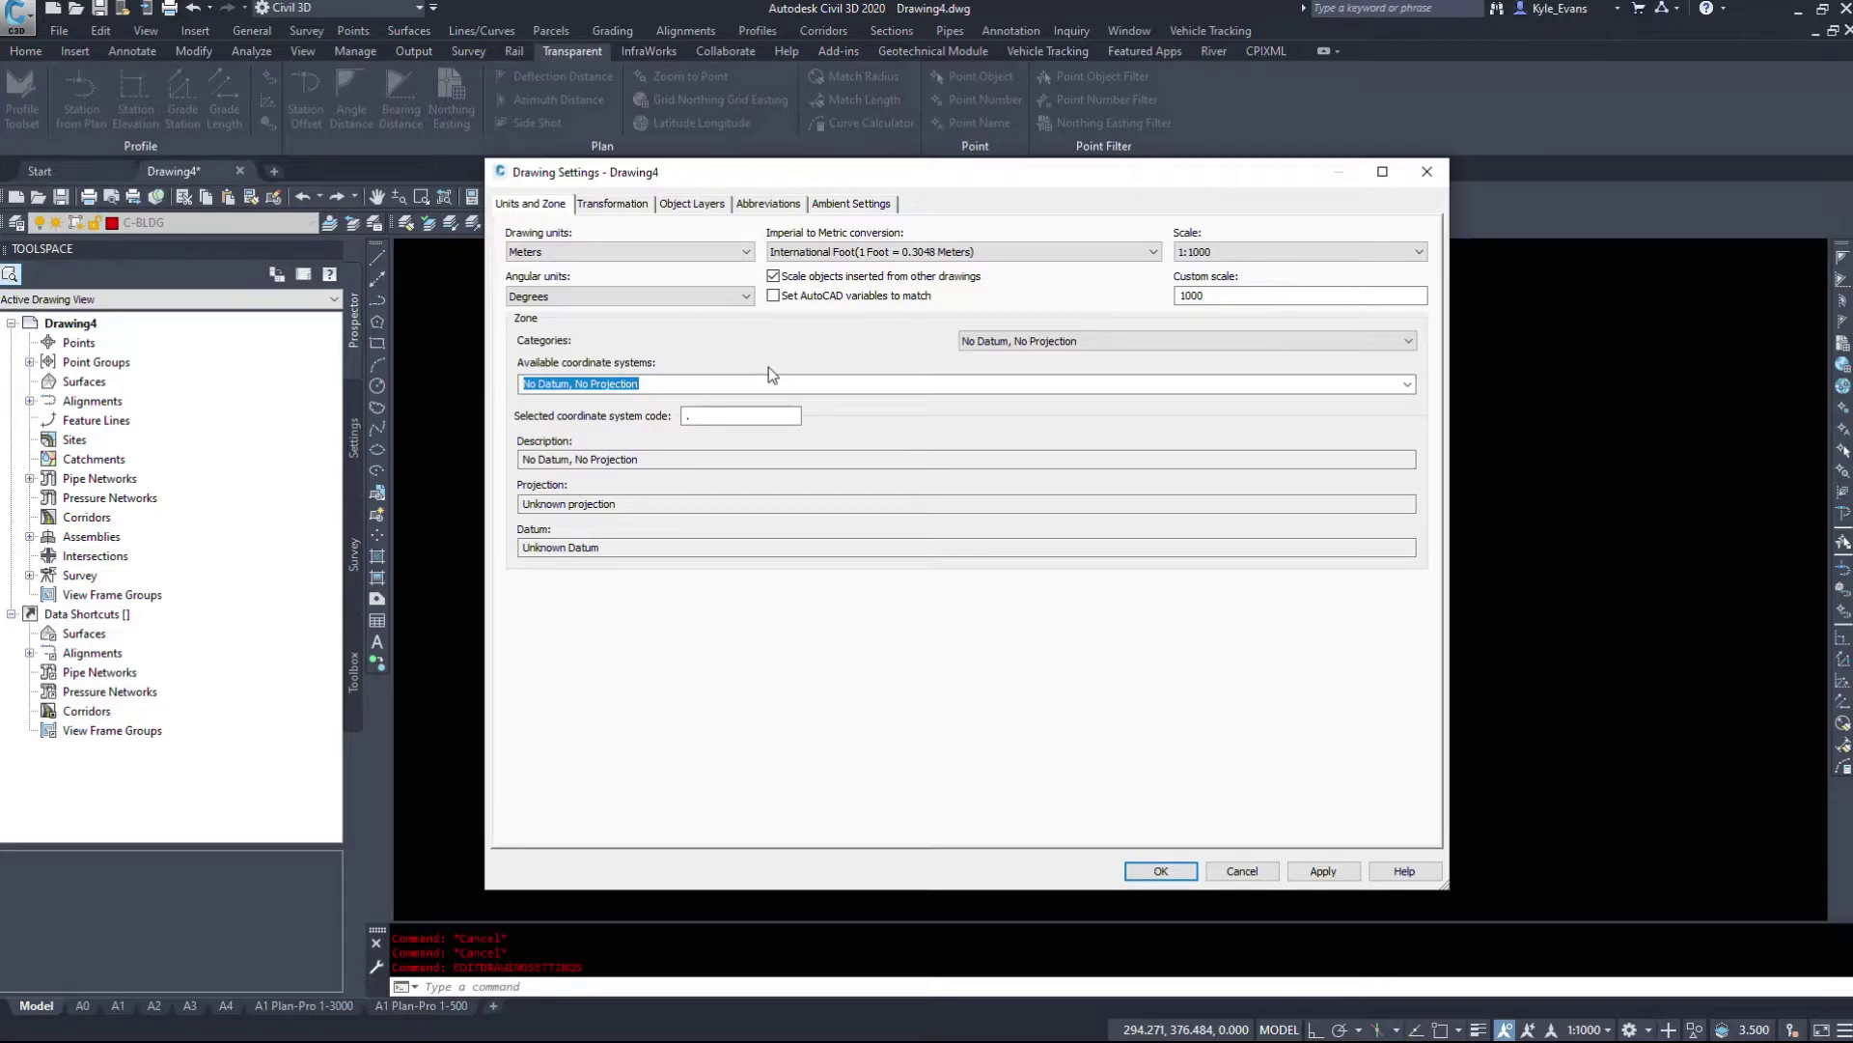
# Enter coordinate system code Cana83-3tm114 in Drawing Settings and accept it
pyautogui.click(734, 415)
pyautogui.write('Cana')
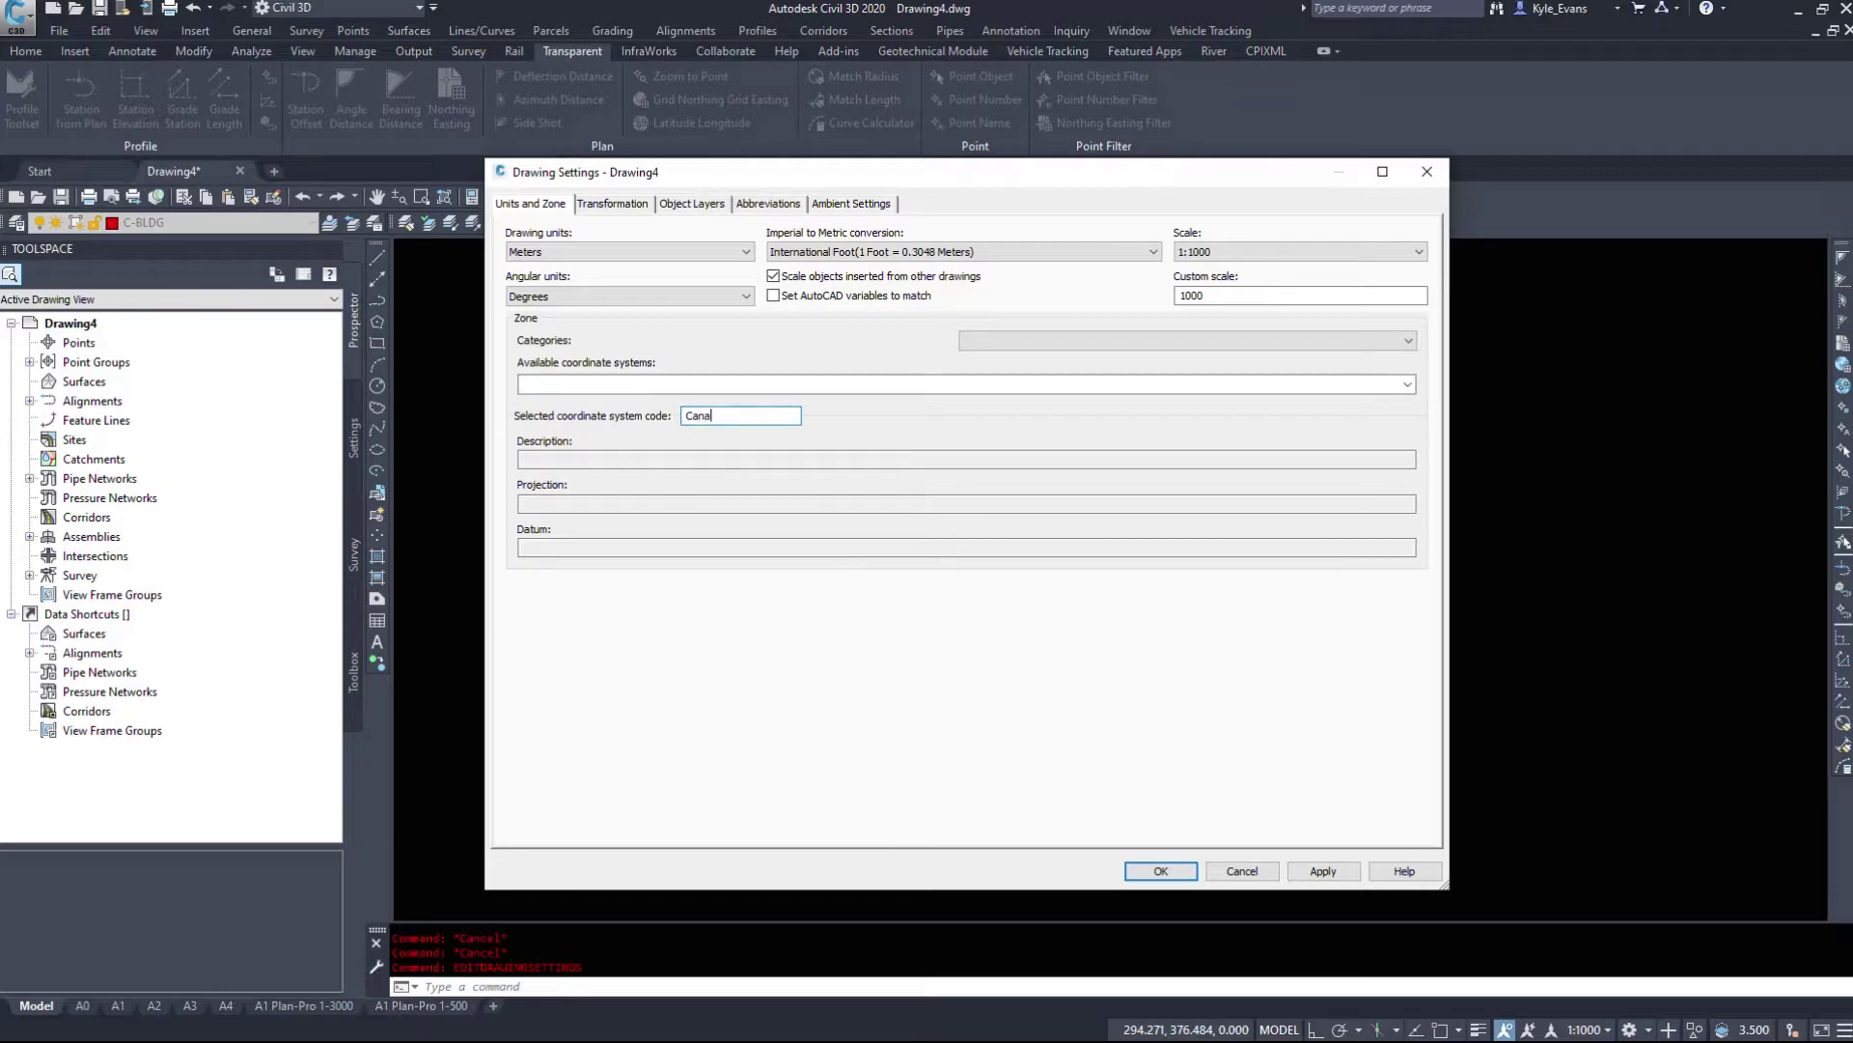
pyautogui.write('93-3tm')
pyautogui.write('115')
pyautogui.press('BackSpace')
pyautogui.press('BackSpace')
pyautogui.press('BackSpace')
pyautogui.press('BackSpace')
pyautogui.press('BackSpace')
pyautogui.press('BackSpace')
pyautogui.press('BackSpace')
pyautogui.press('BackSpace')
pyautogui.press('BackSpace')
pyautogui.write('83-3tm114')
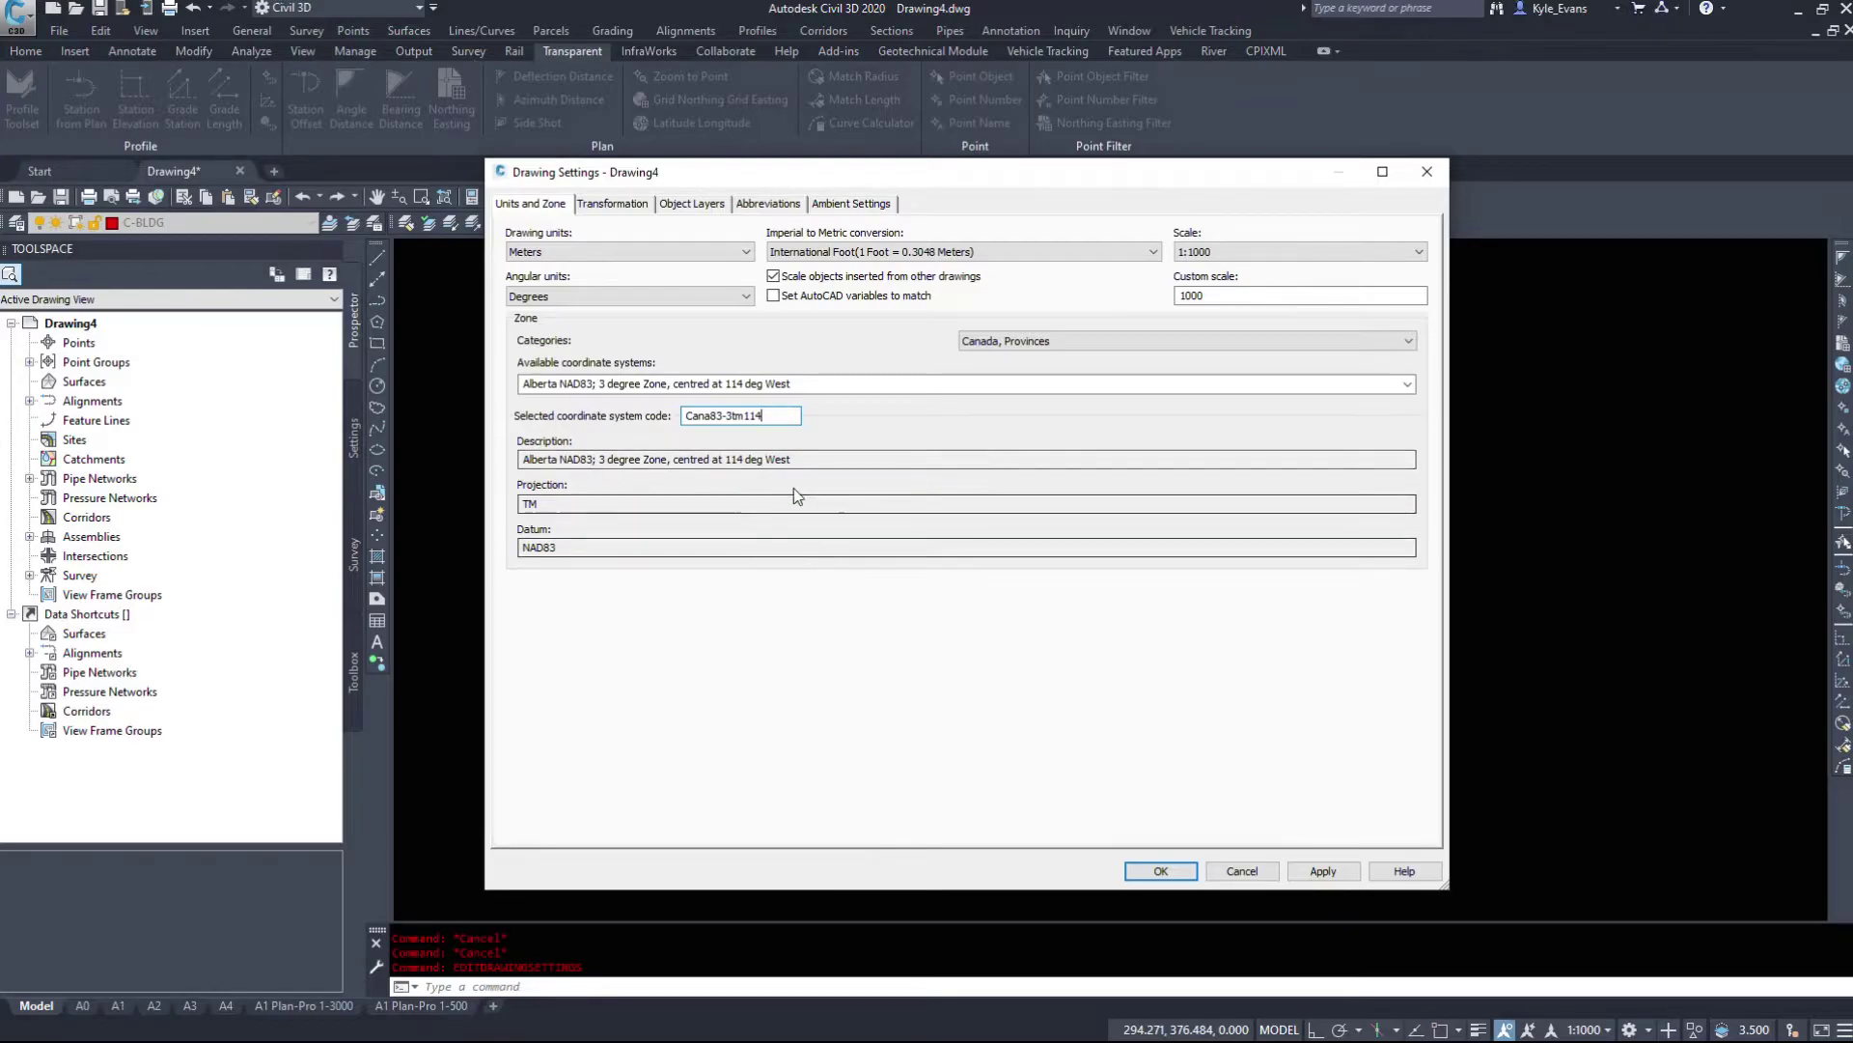
pyautogui.click(1161, 871)
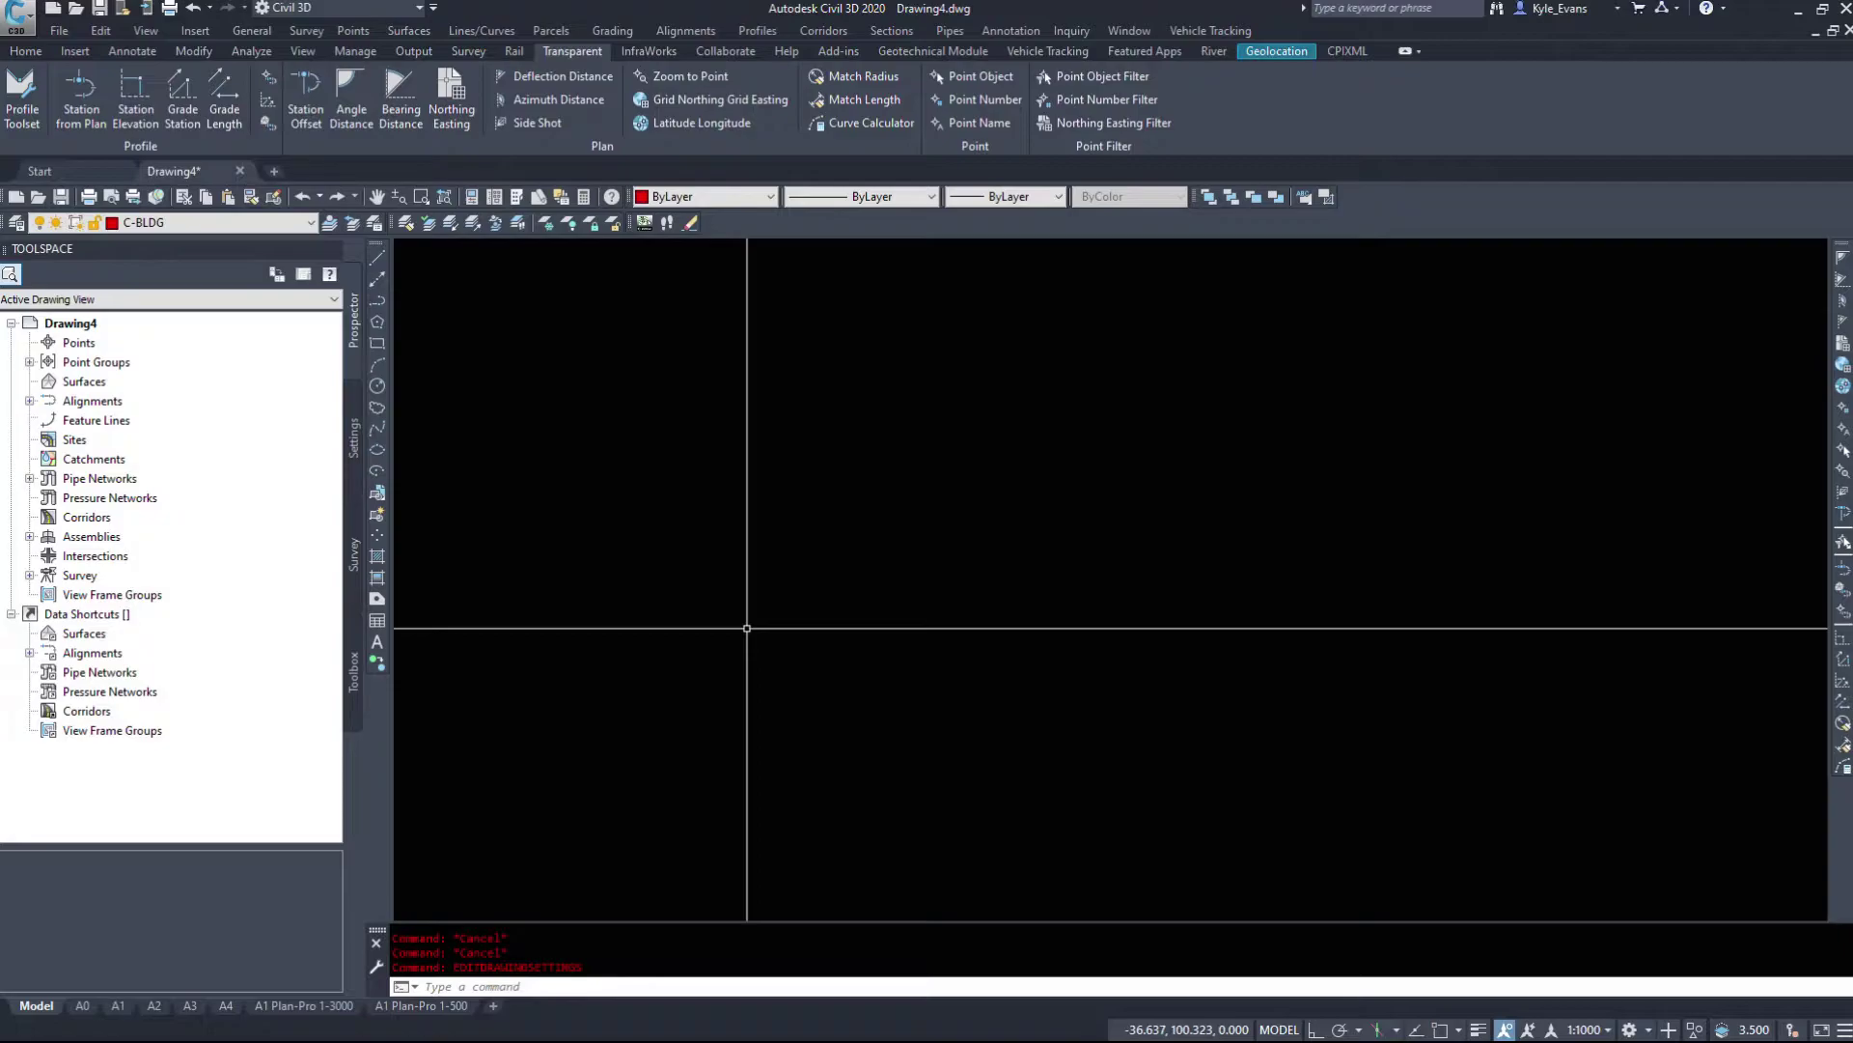
# Try grid northing entries -13000,5700000 and -14000,5700000, which are rejected, then cancel the polyline
pyautogui.write('pl')
pyautogui.press('Return')
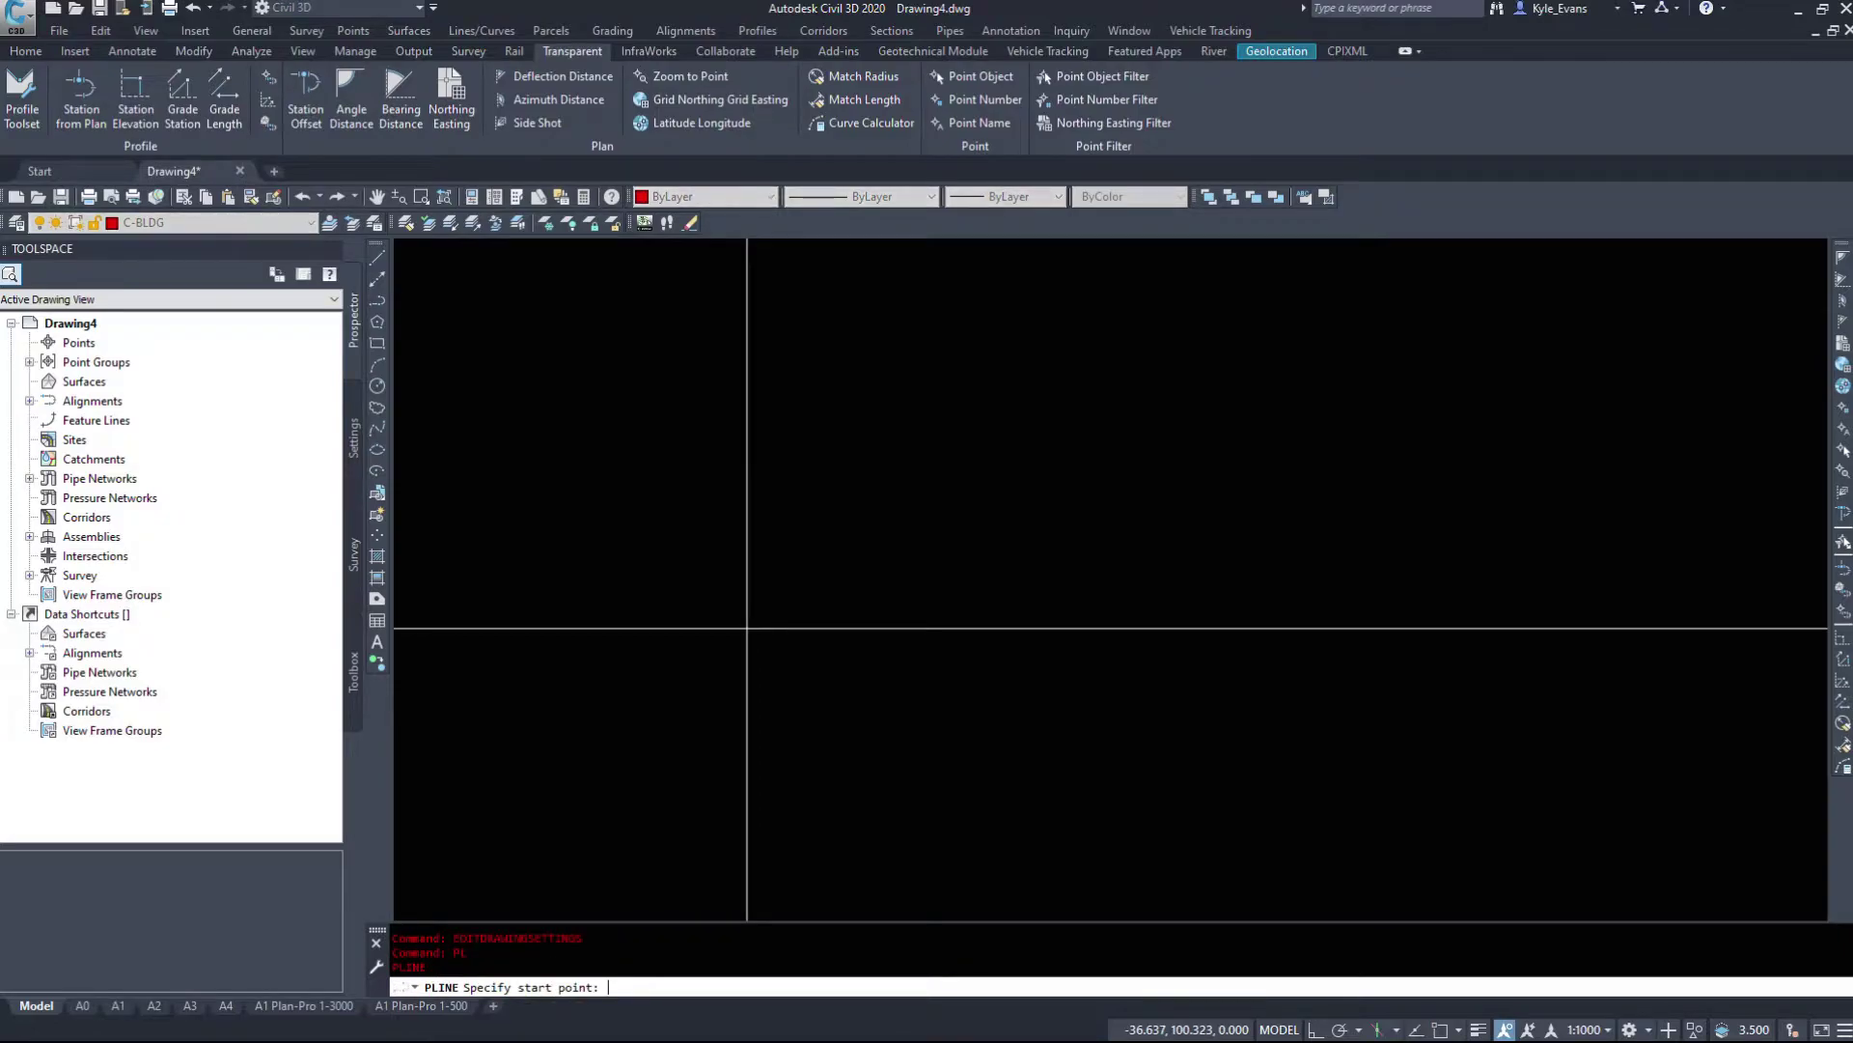
pyautogui.click(1843, 365)
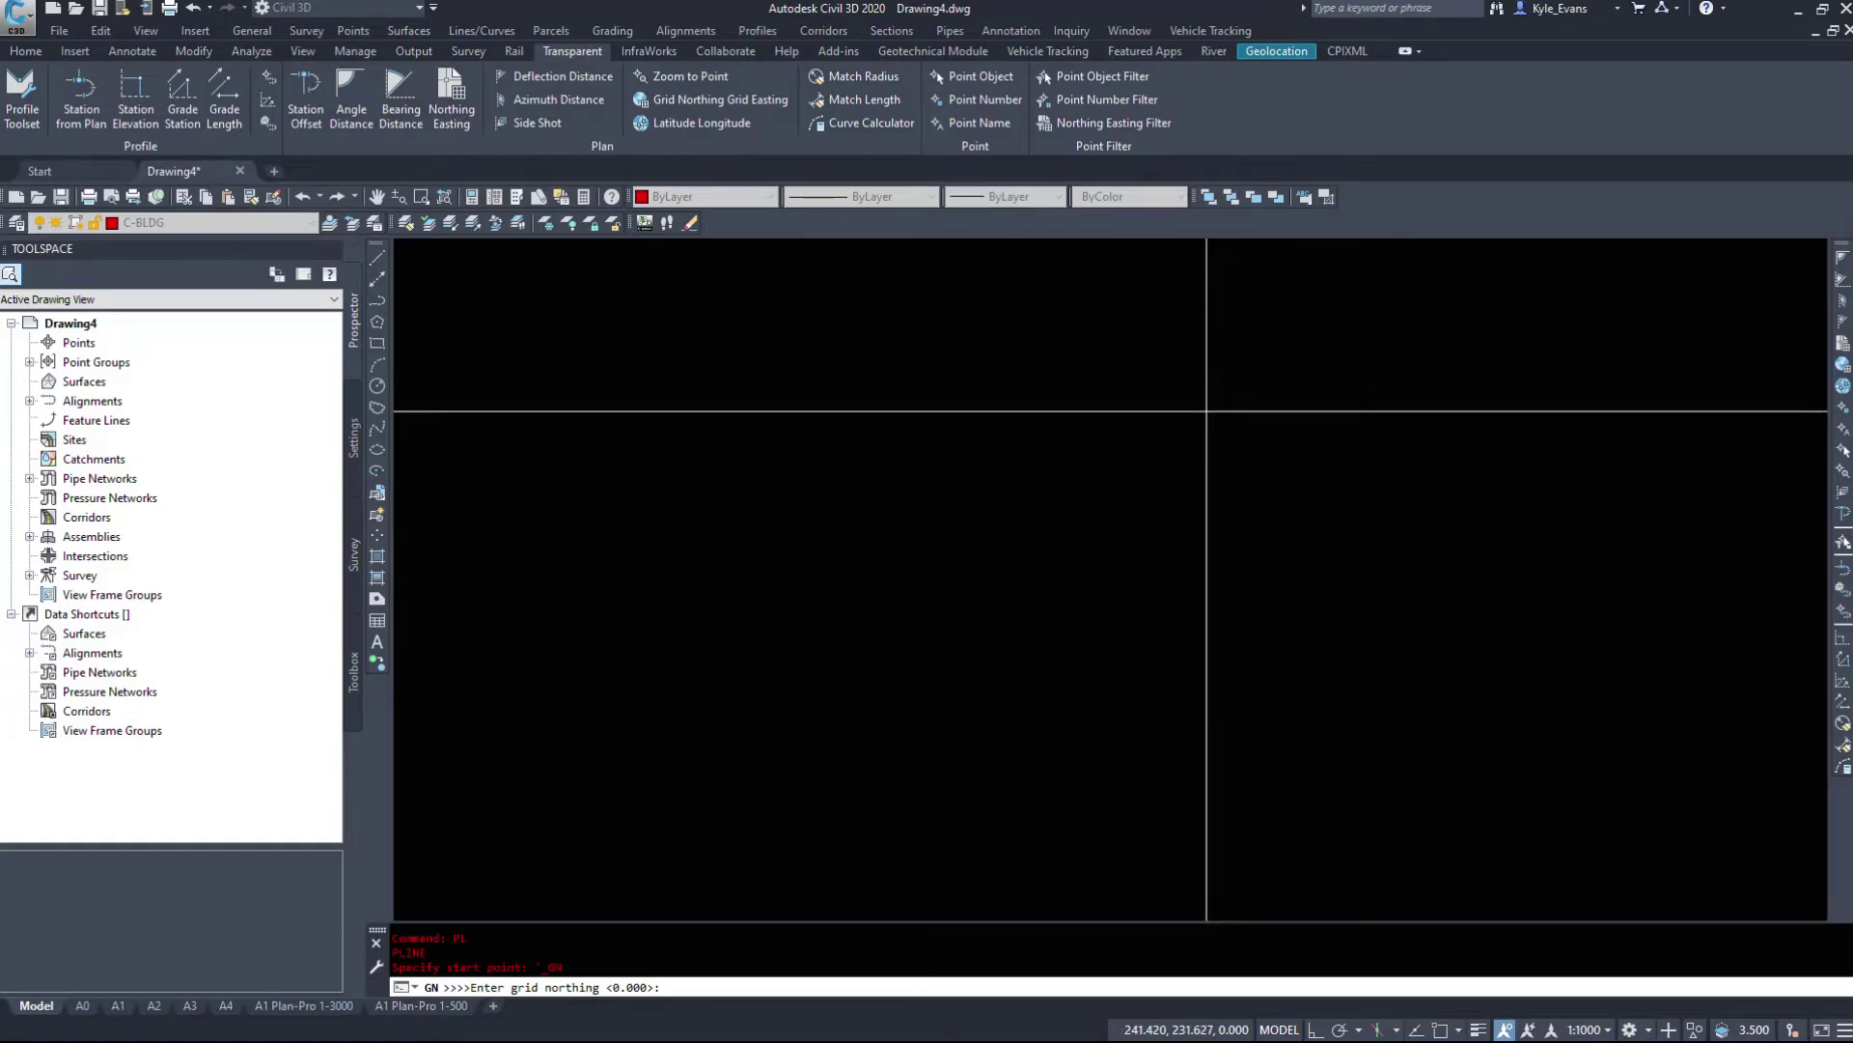
pyautogui.write('-13000,5700000')
pyautogui.press('Return')
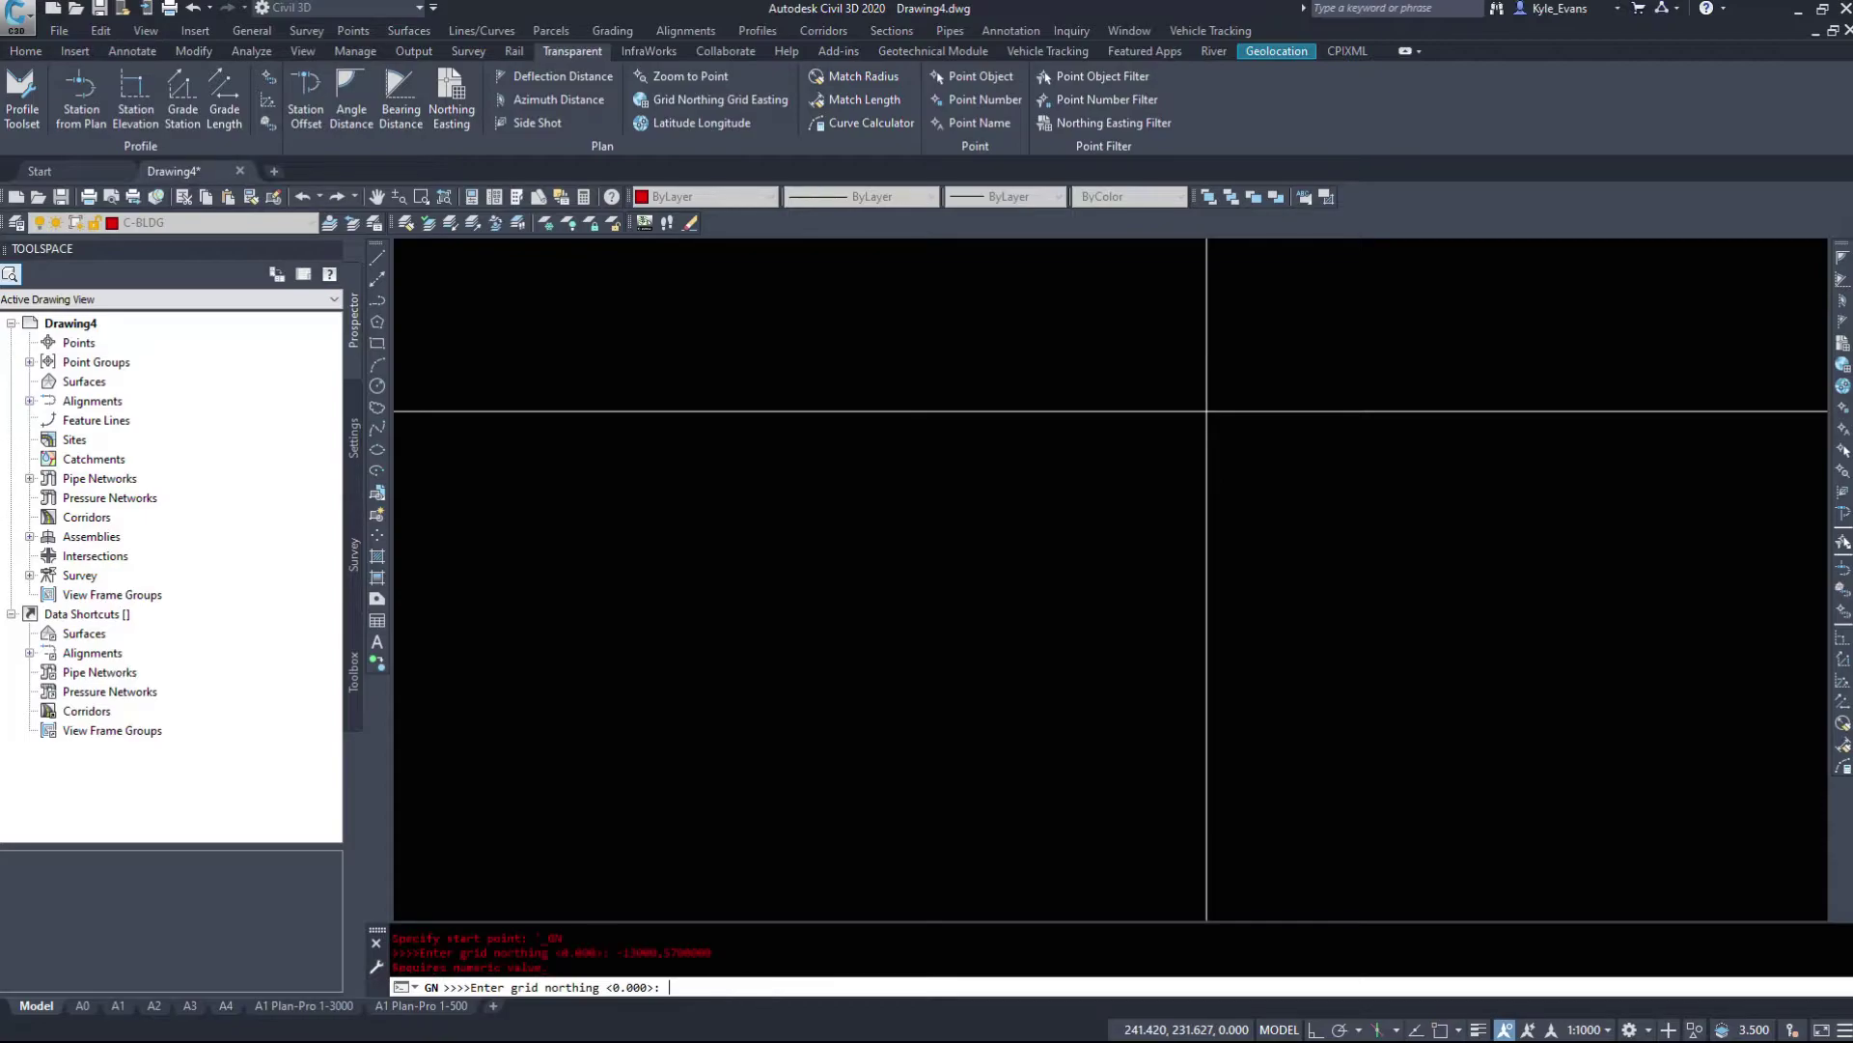
pyautogui.write('-14000')
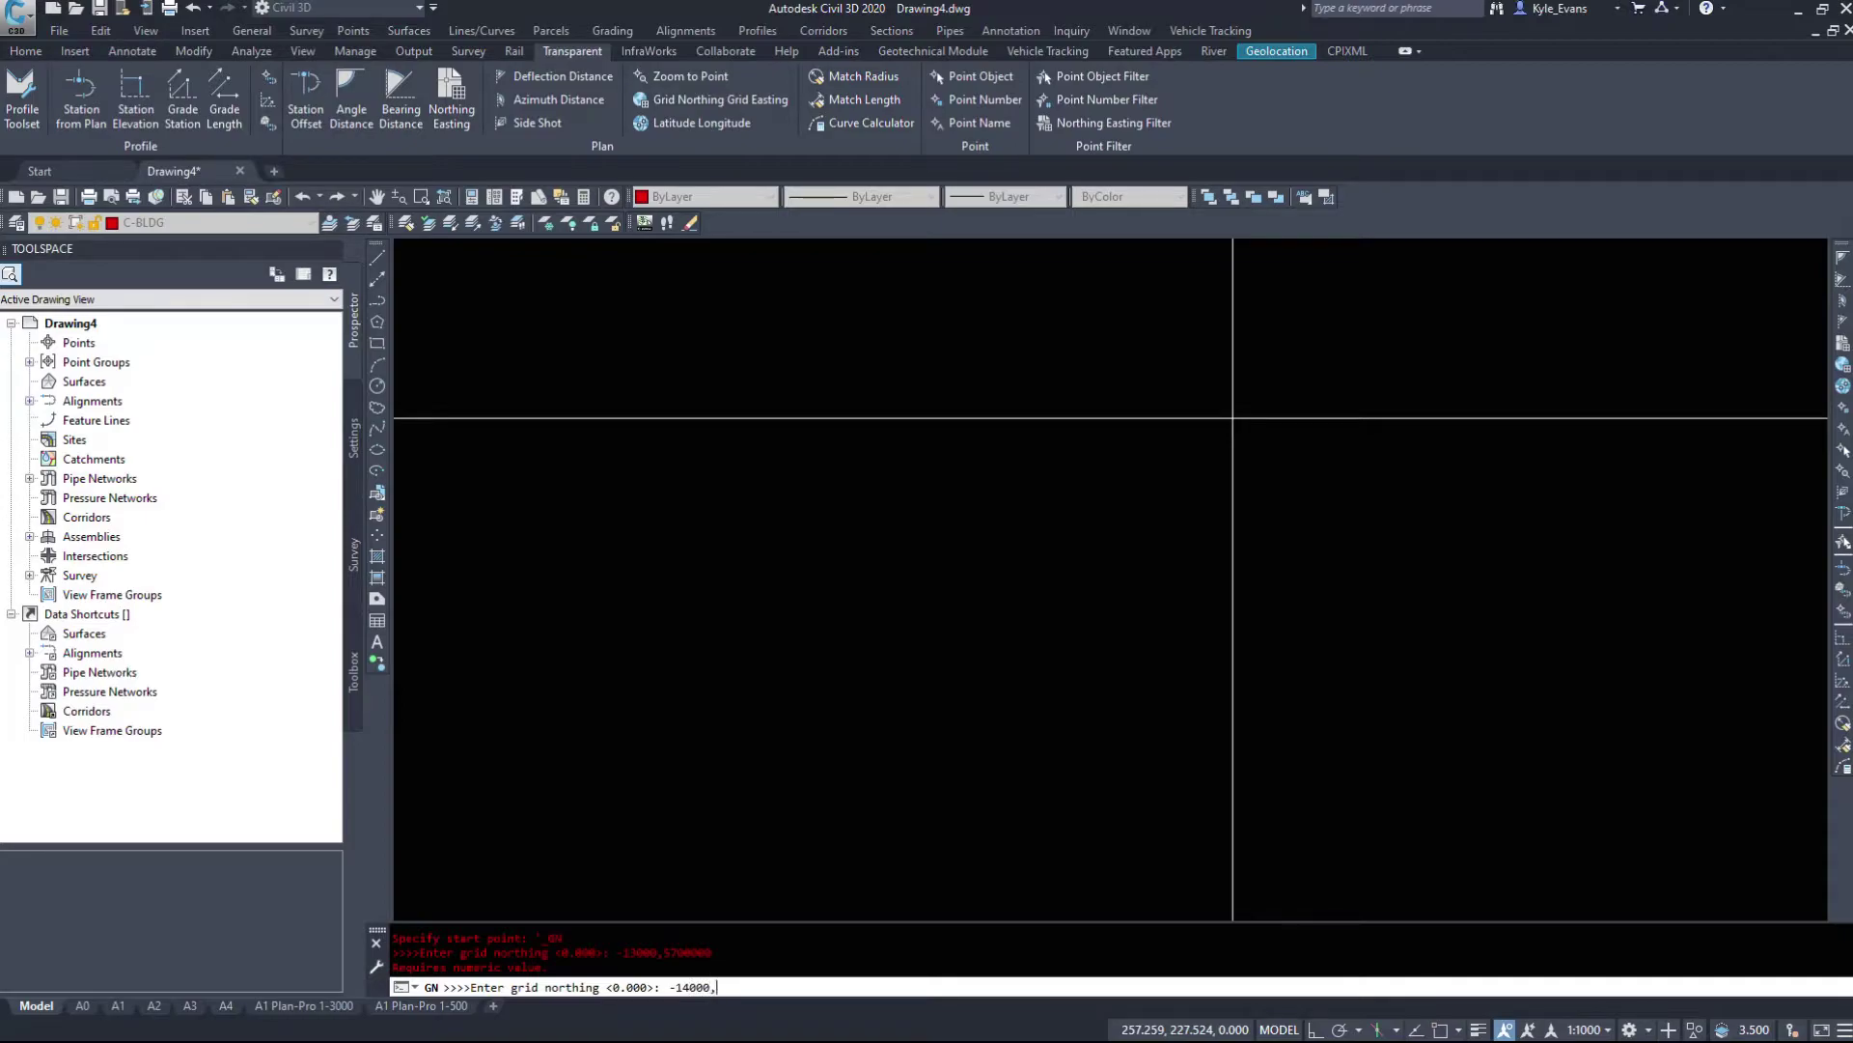
pyautogui.write(',5700000')
pyautogui.press('Return')
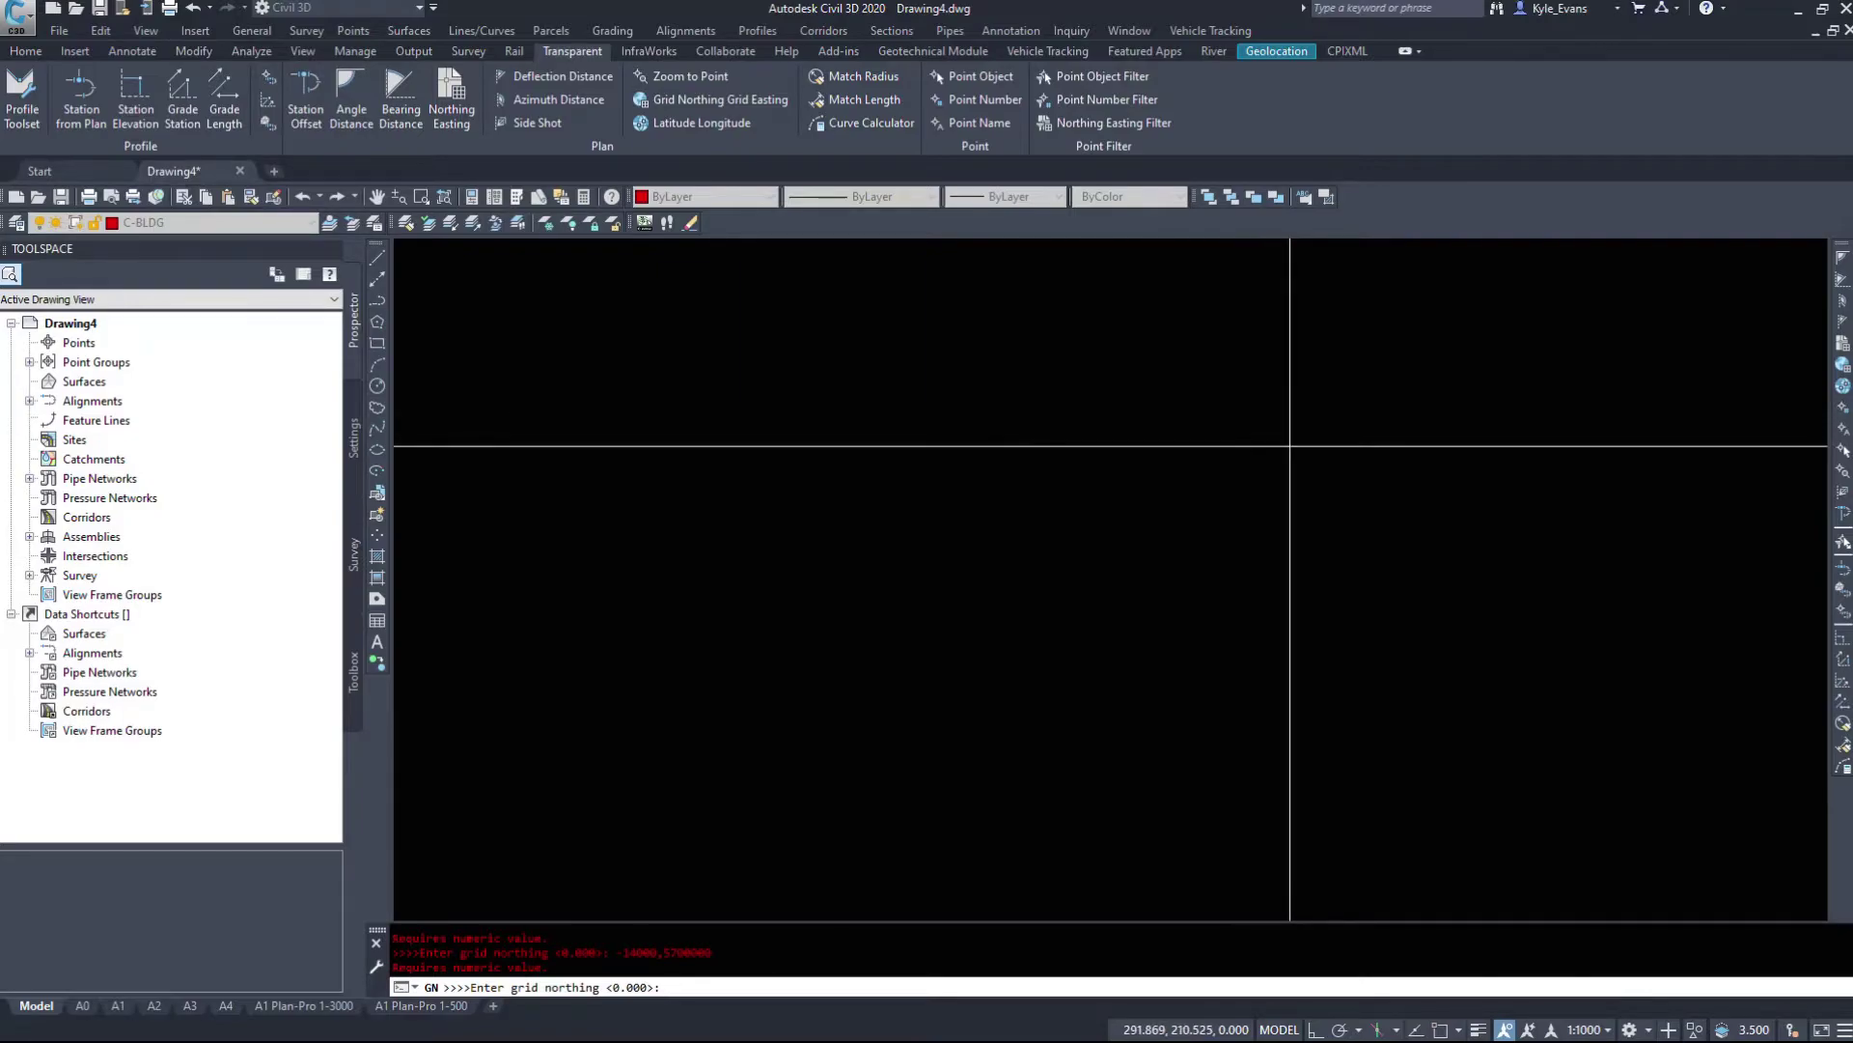
pyautogui.press('Escape')
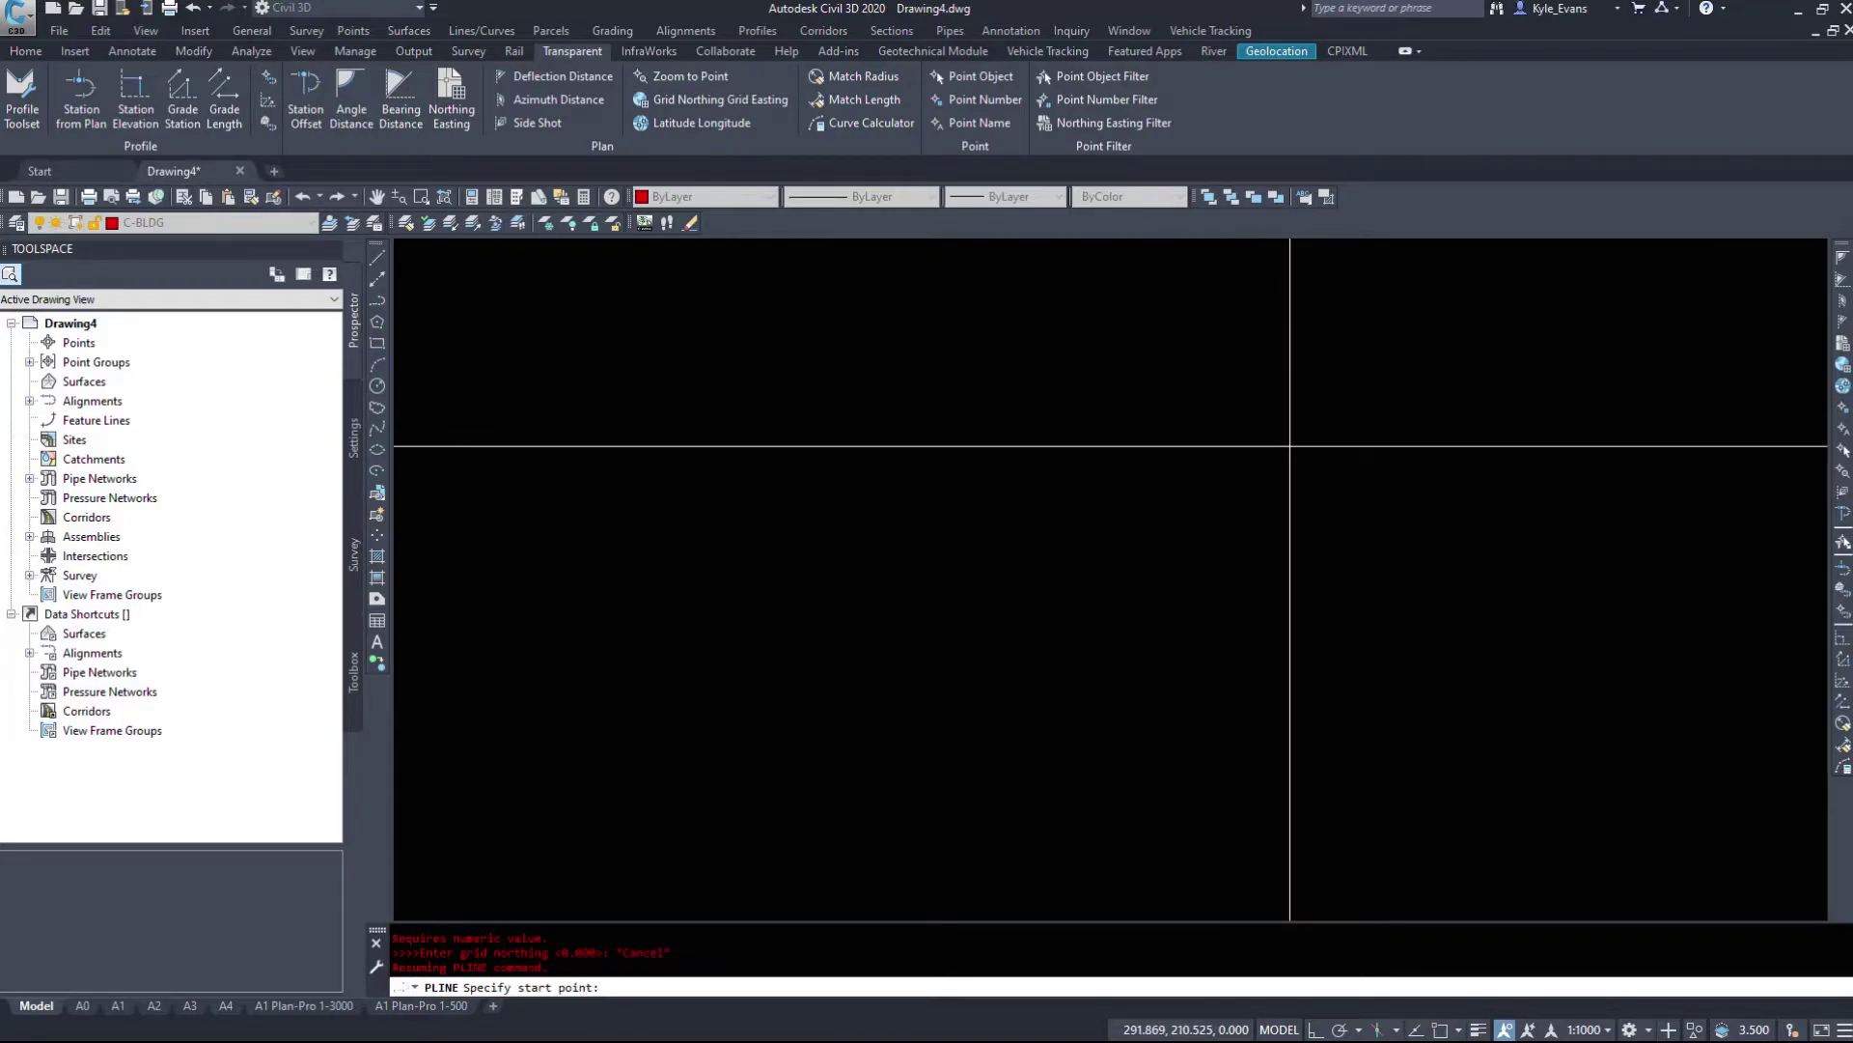
pyautogui.press('Escape')
pyautogui.press('Escape')
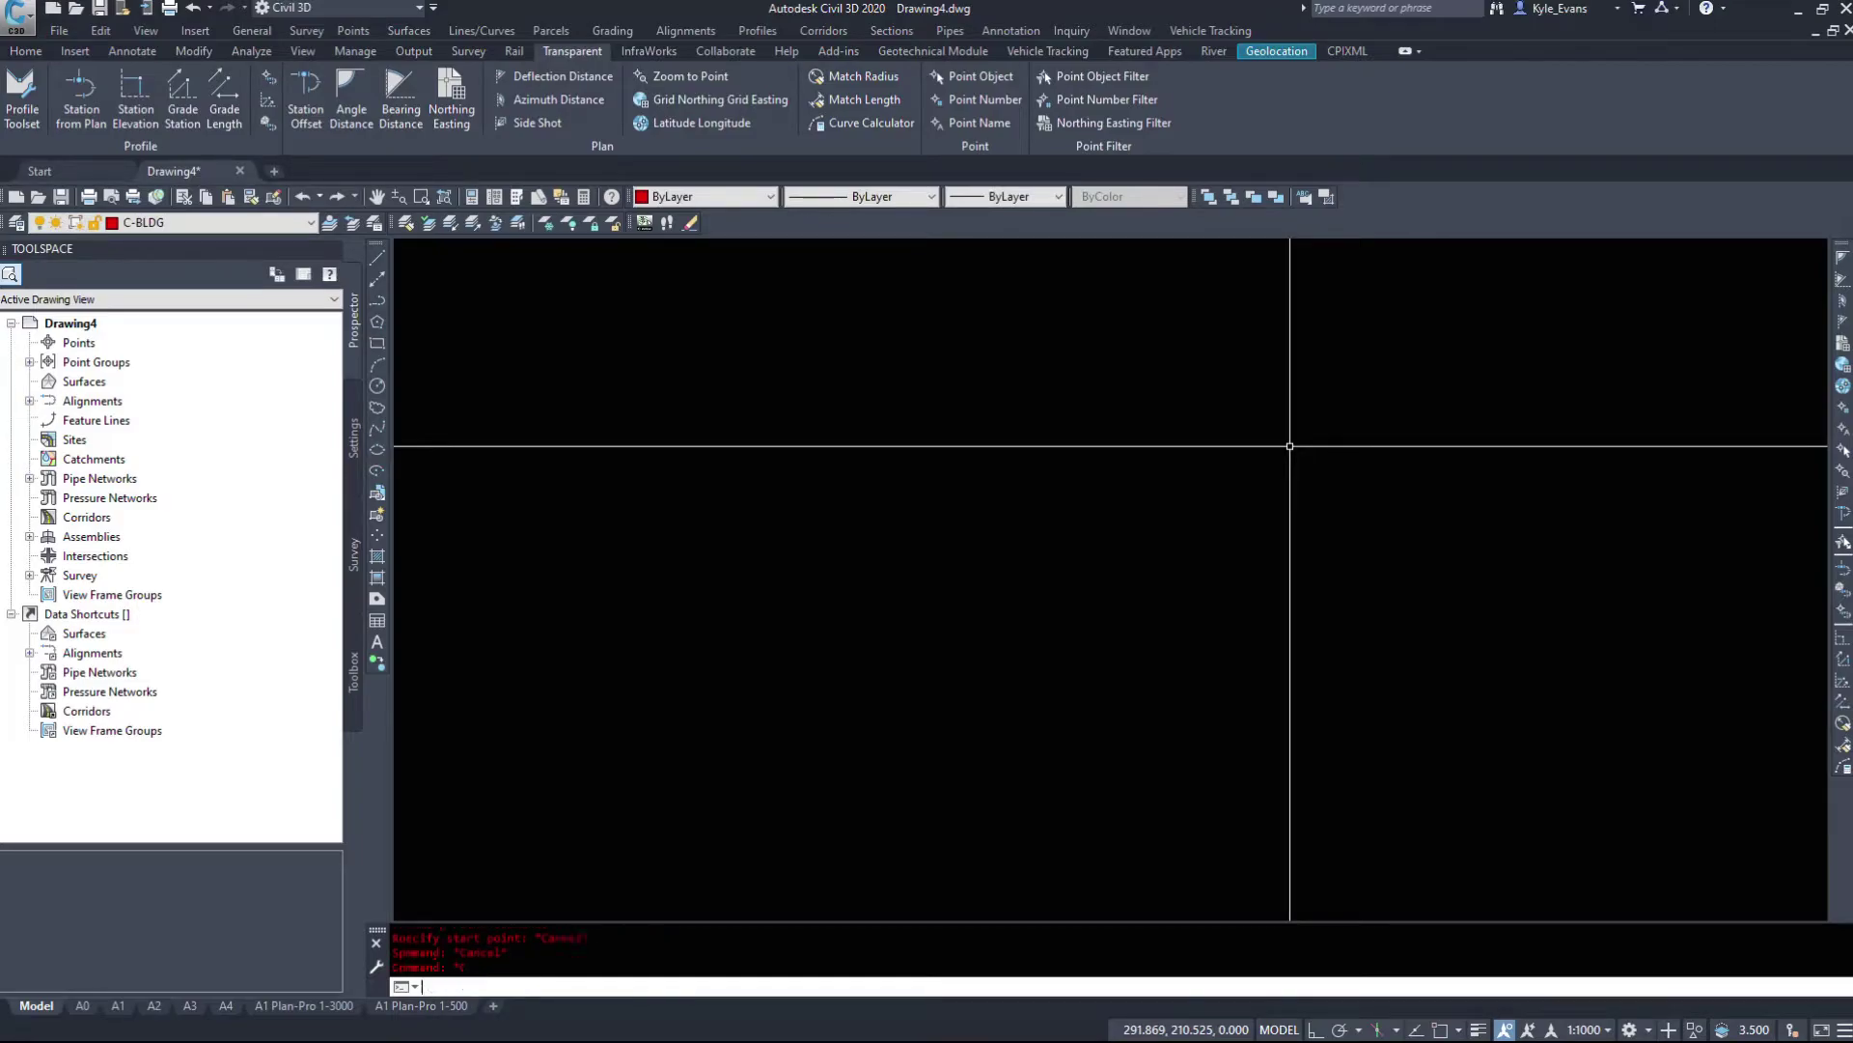
# Zoom extents and window-select to confirm the drawing is still empty
pyautogui.write('ze')
pyautogui.press('Return')
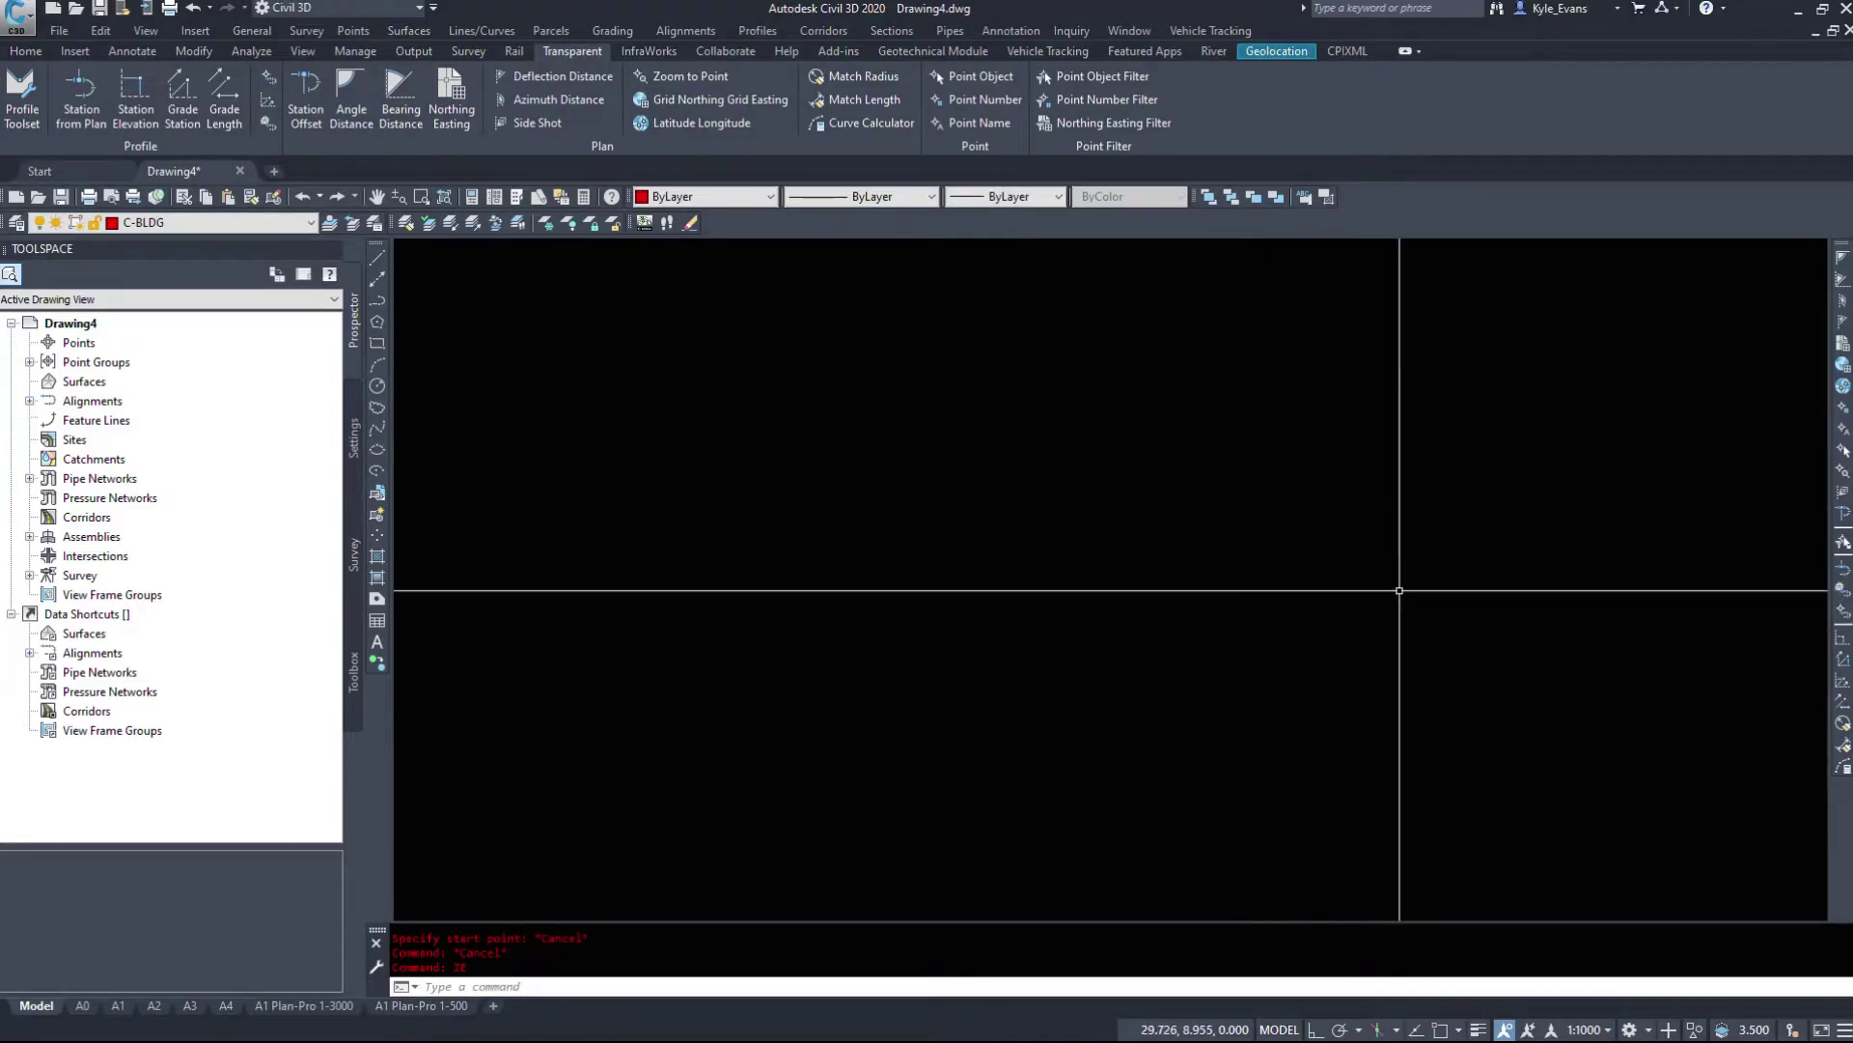
pyautogui.click(1497, 840)
pyautogui.click(956, 356)
pyautogui.press('Escape')
pyautogui.click(1138, 563)
pyautogui.click(1022, 426)
pyautogui.write('z')
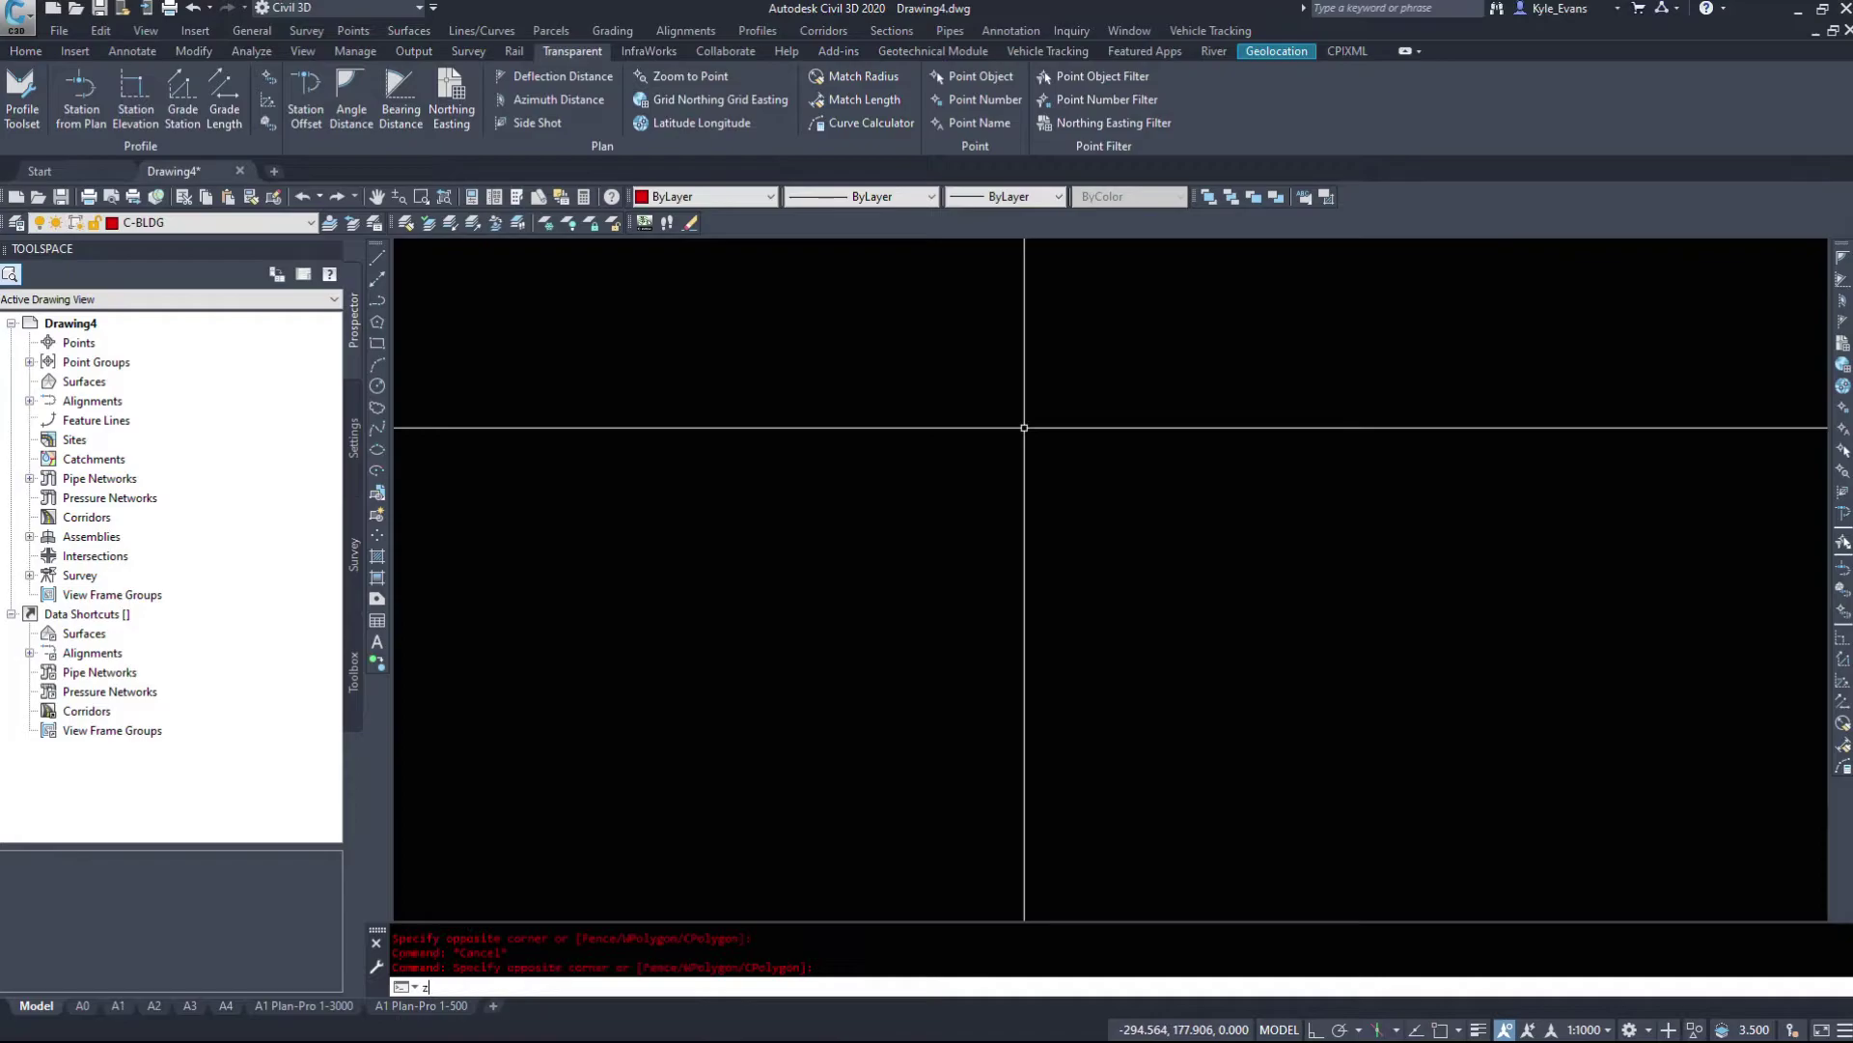
pyautogui.write('e')
pyautogui.press('Return')
pyautogui.moveTo(1444, 455); pyautogui.dragTo(1435, 467, button='middle')
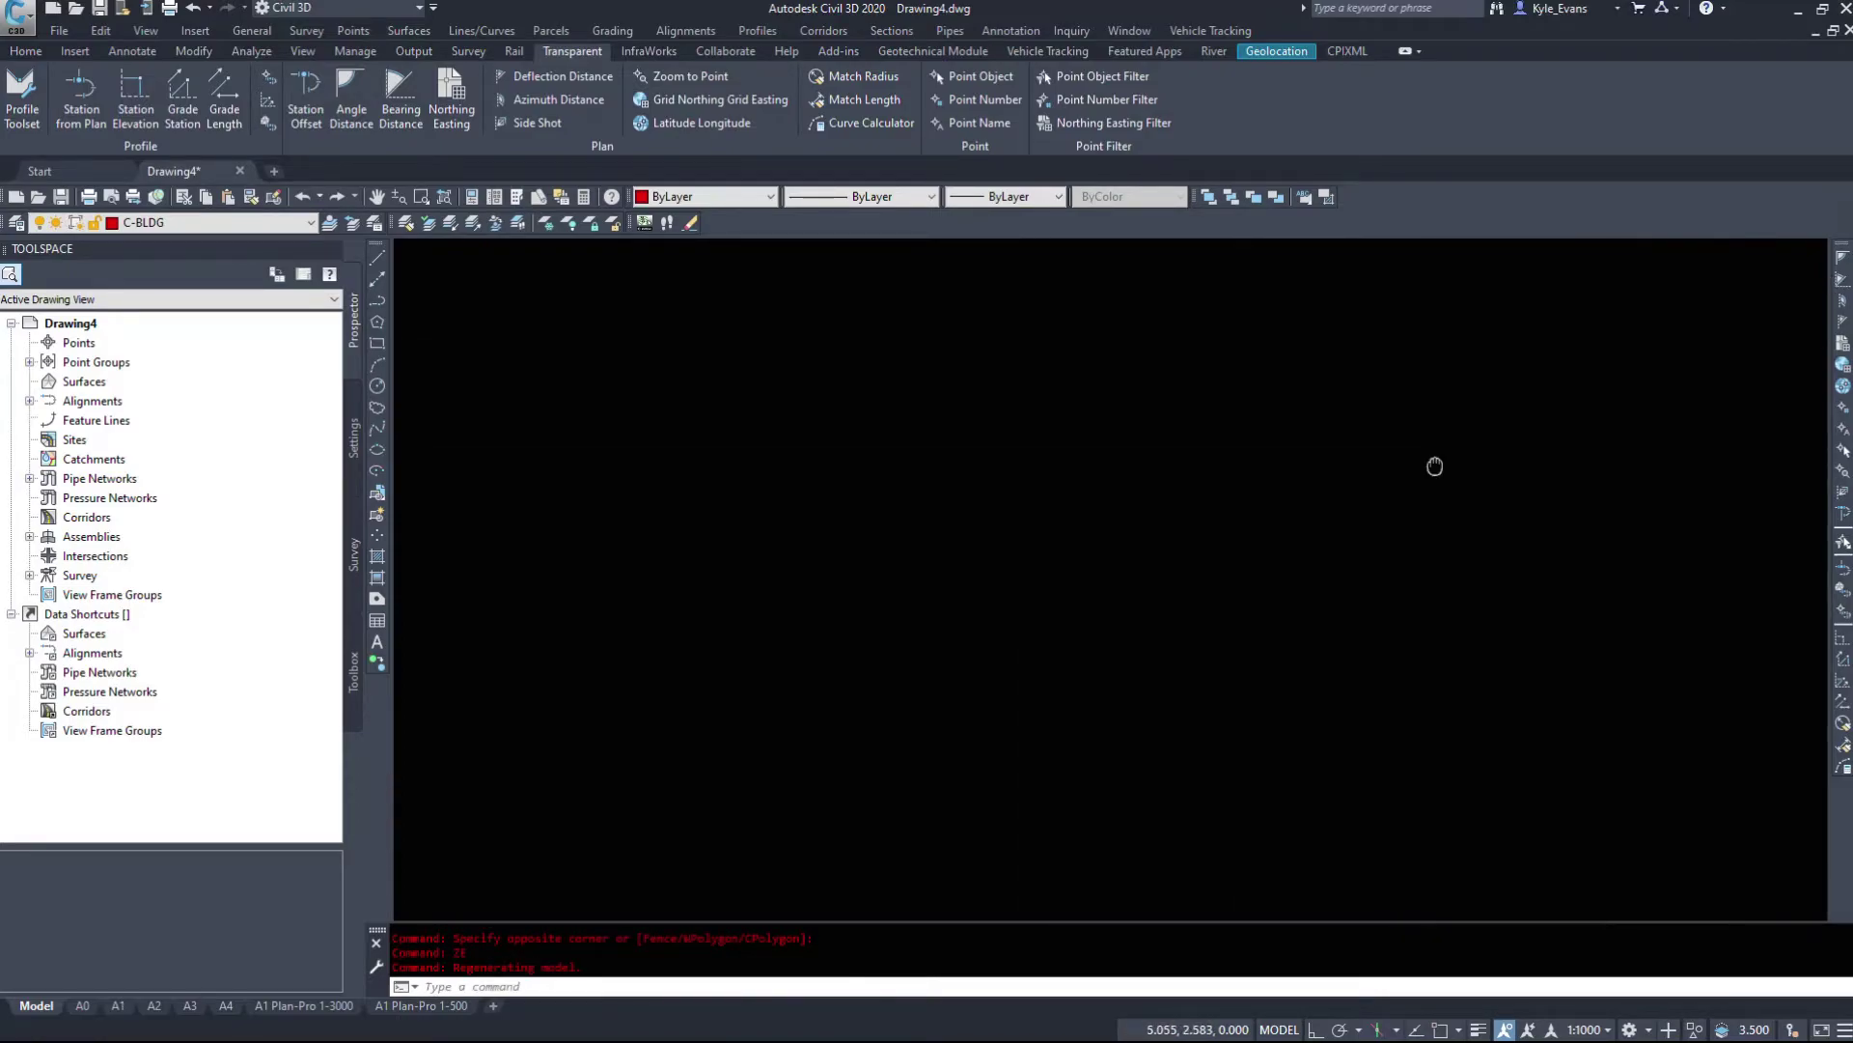
pyautogui.middleClick(1434, 466)
pyautogui.middleClick(1435, 466)
# Begin a grid northing polyline, enter -13000 first, then cancel the prompt
pyautogui.write('pl')
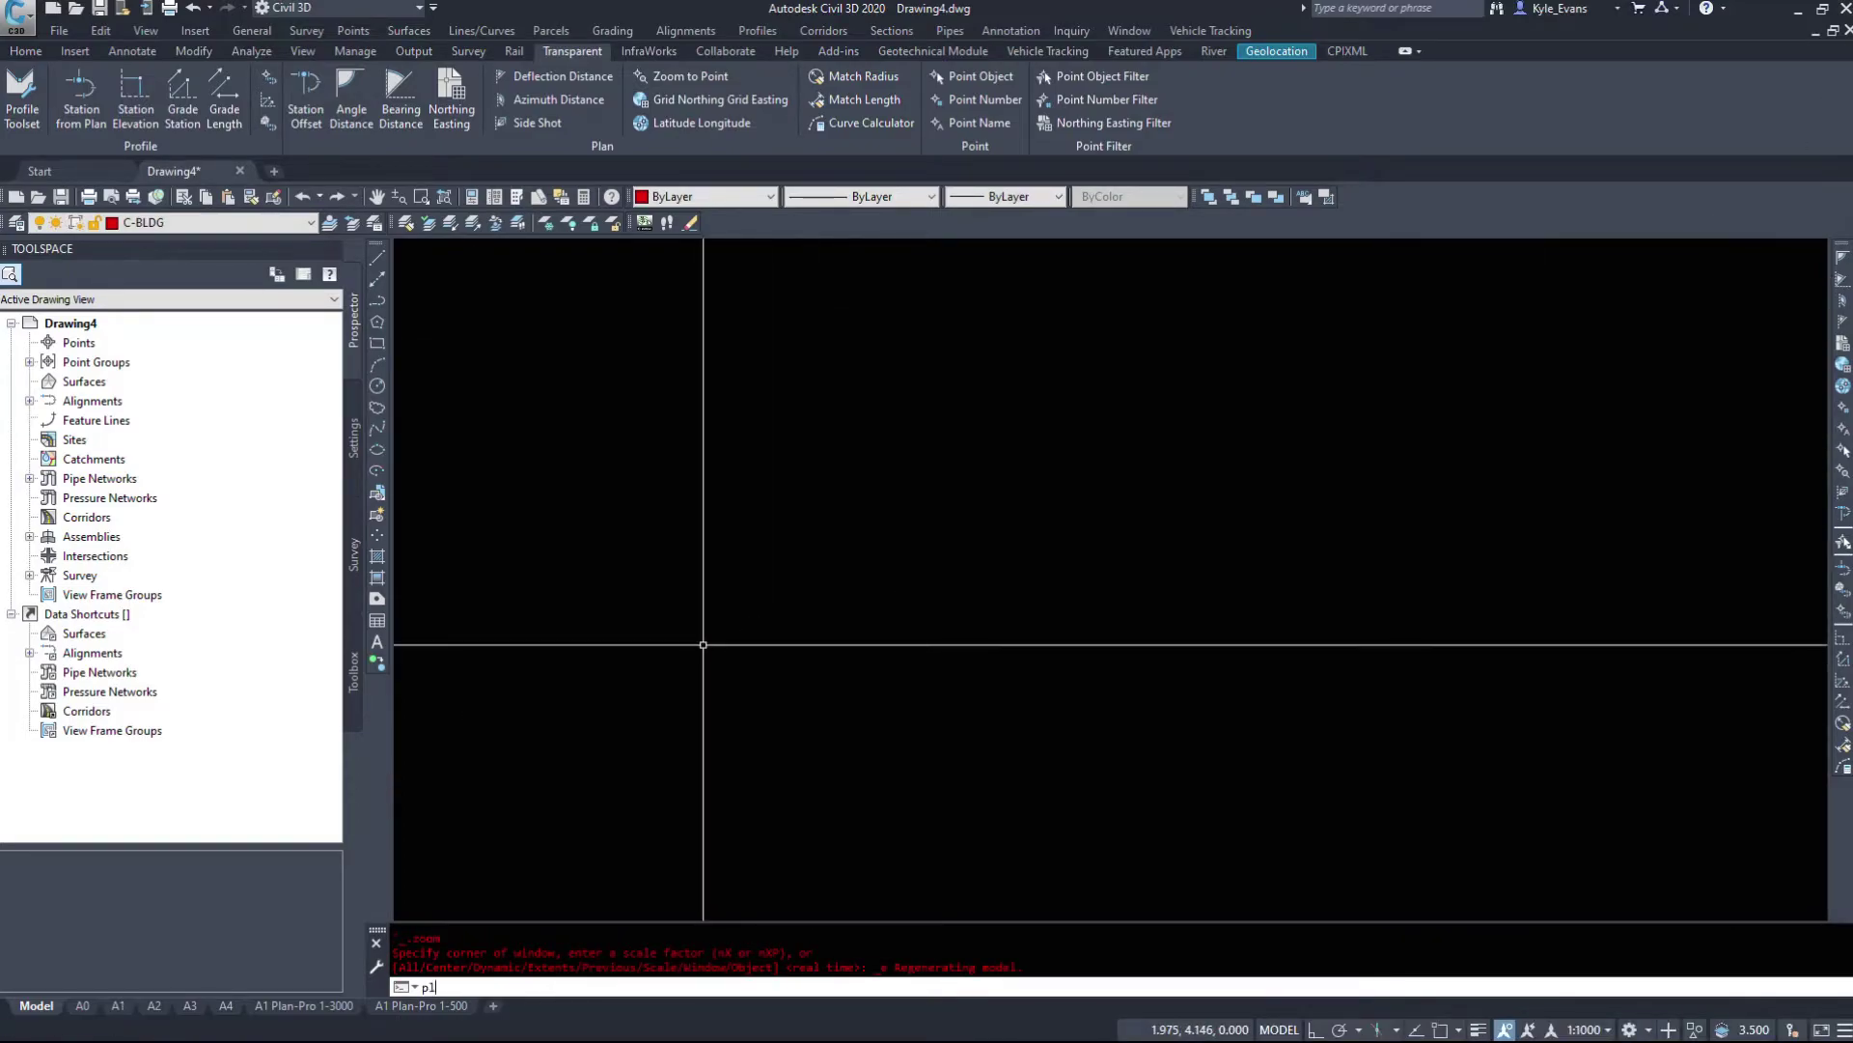
pyautogui.press('Return')
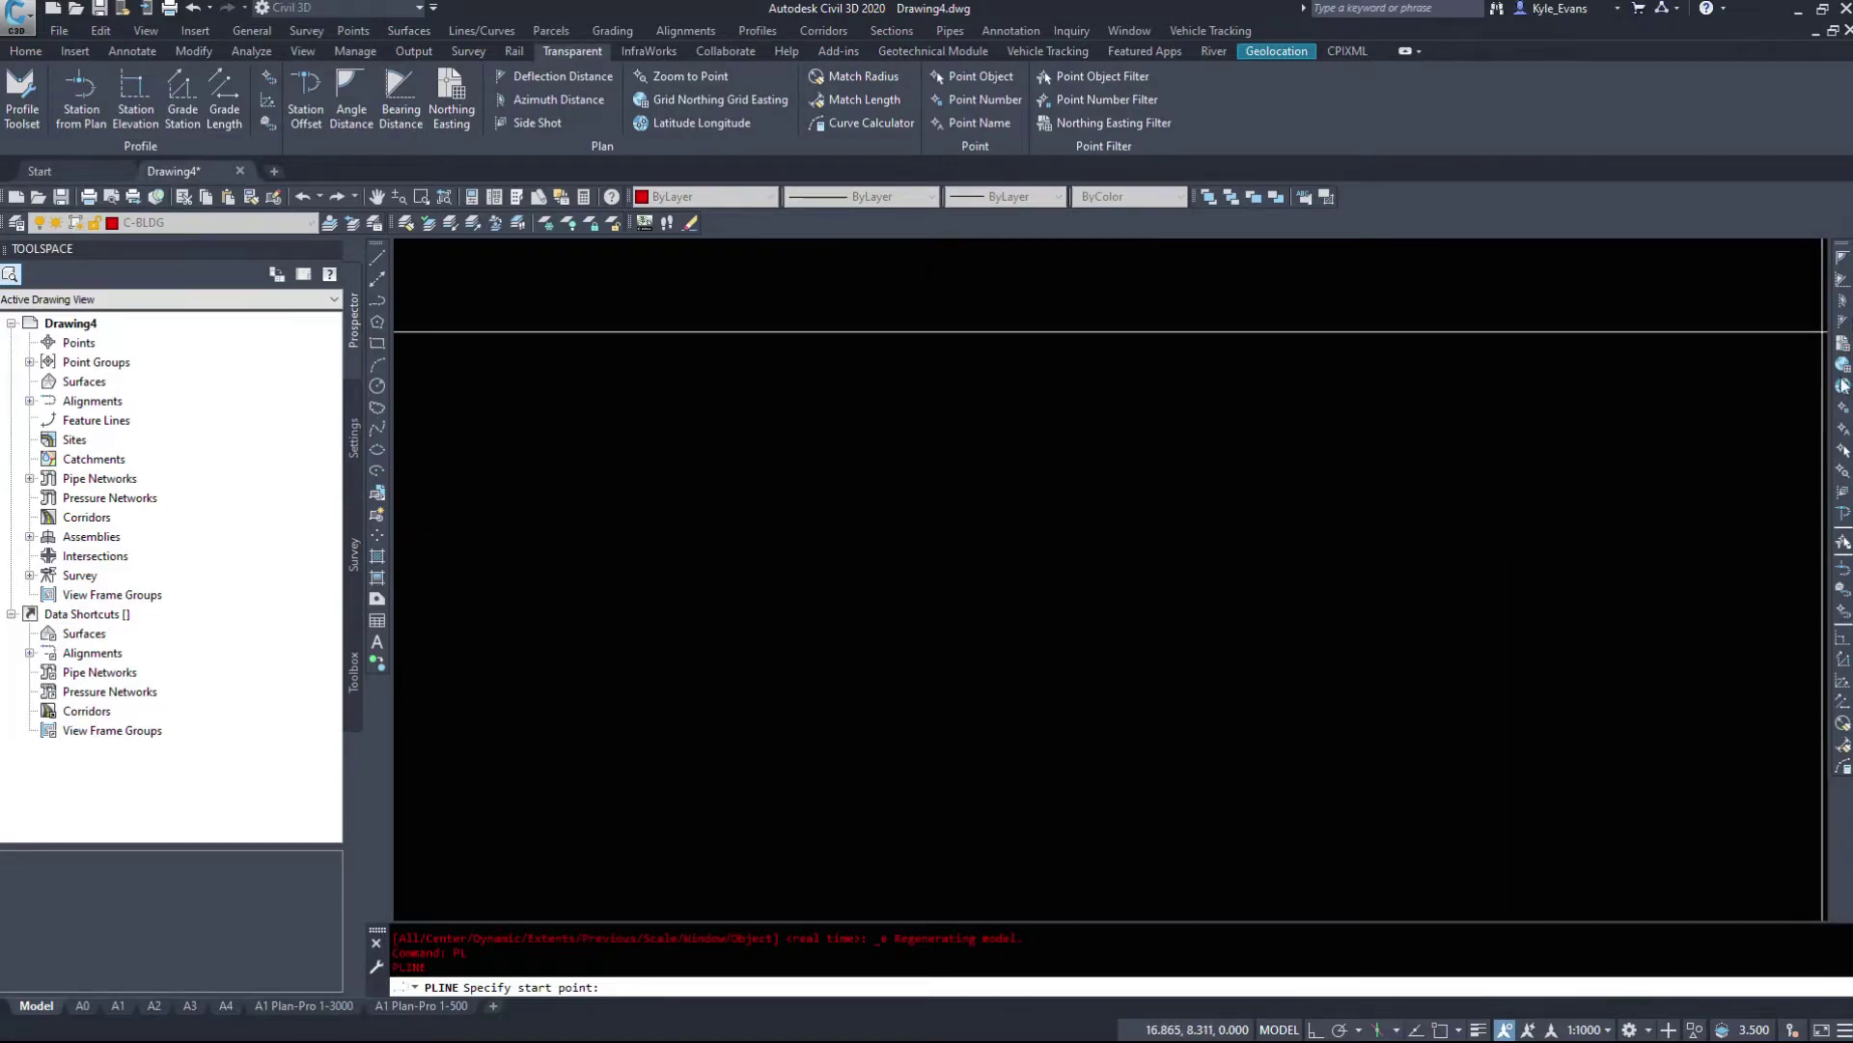
pyautogui.click(1843, 367)
pyautogui.write('-')
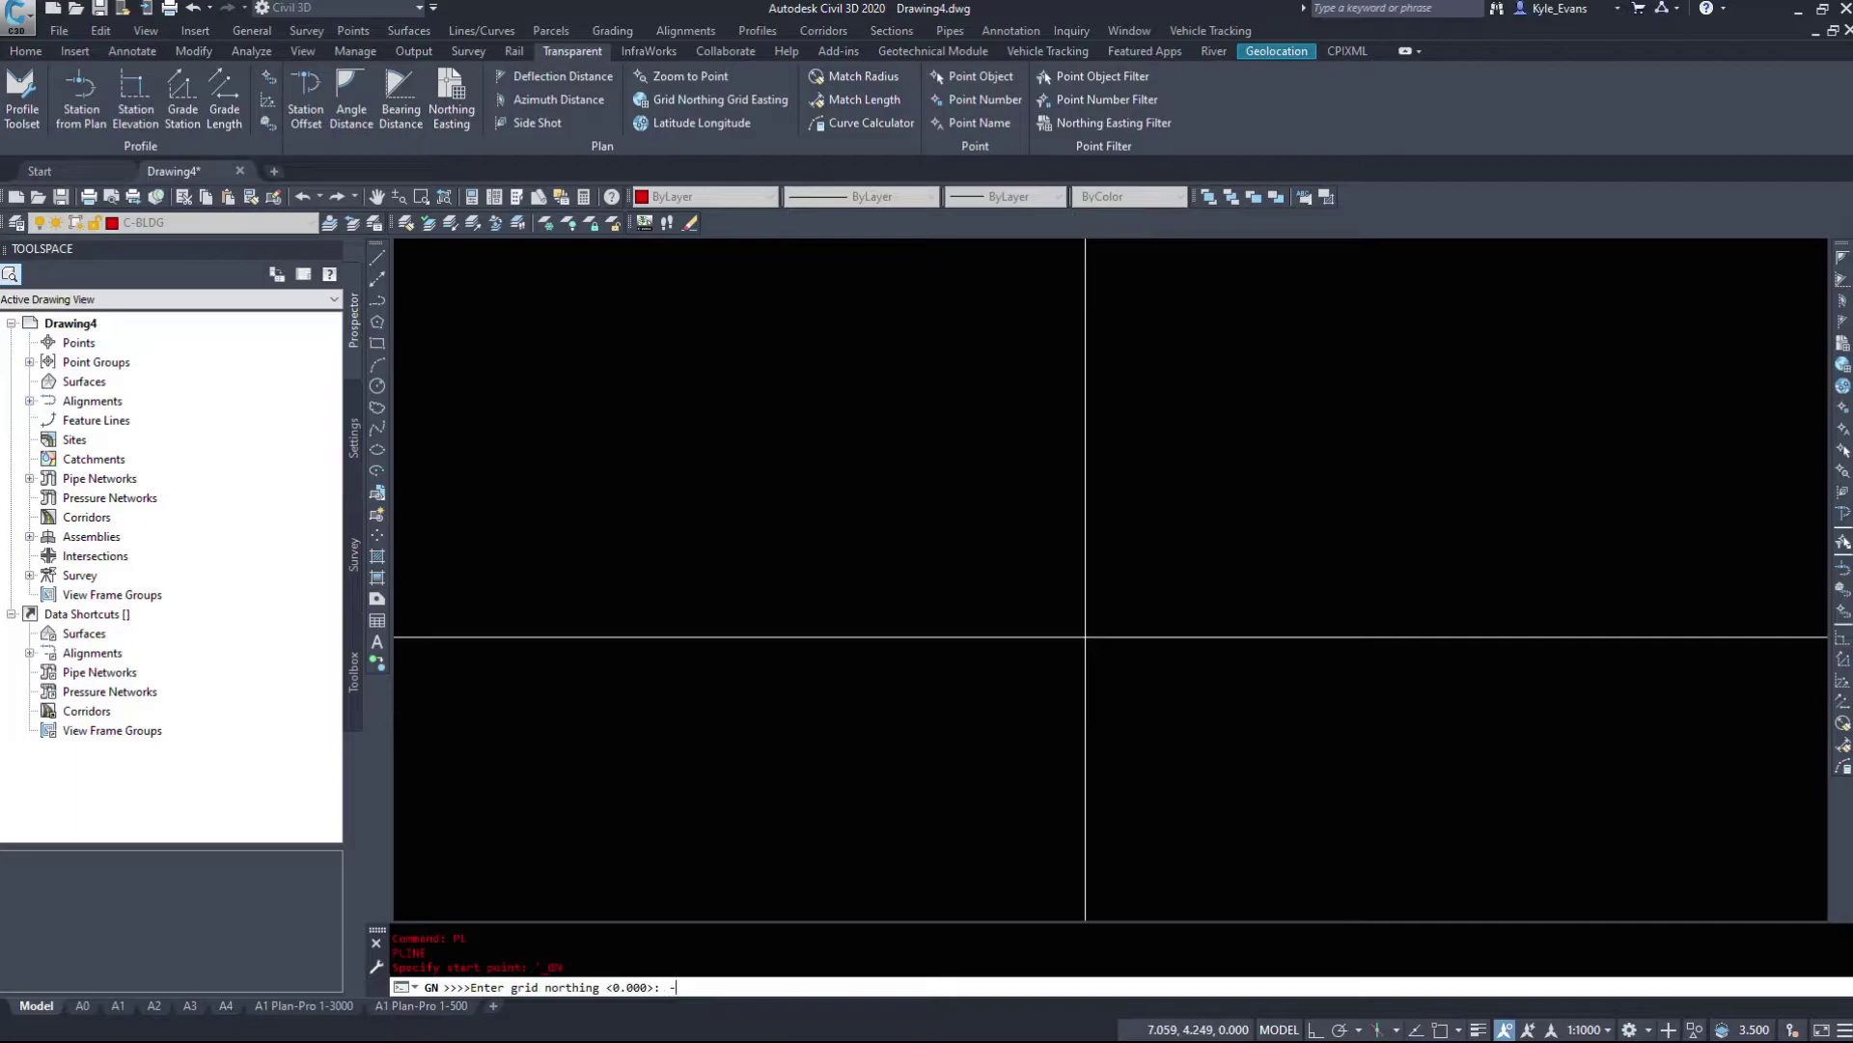
pyautogui.write('13000')
pyautogui.press('Escape')
pyautogui.press('Escape')
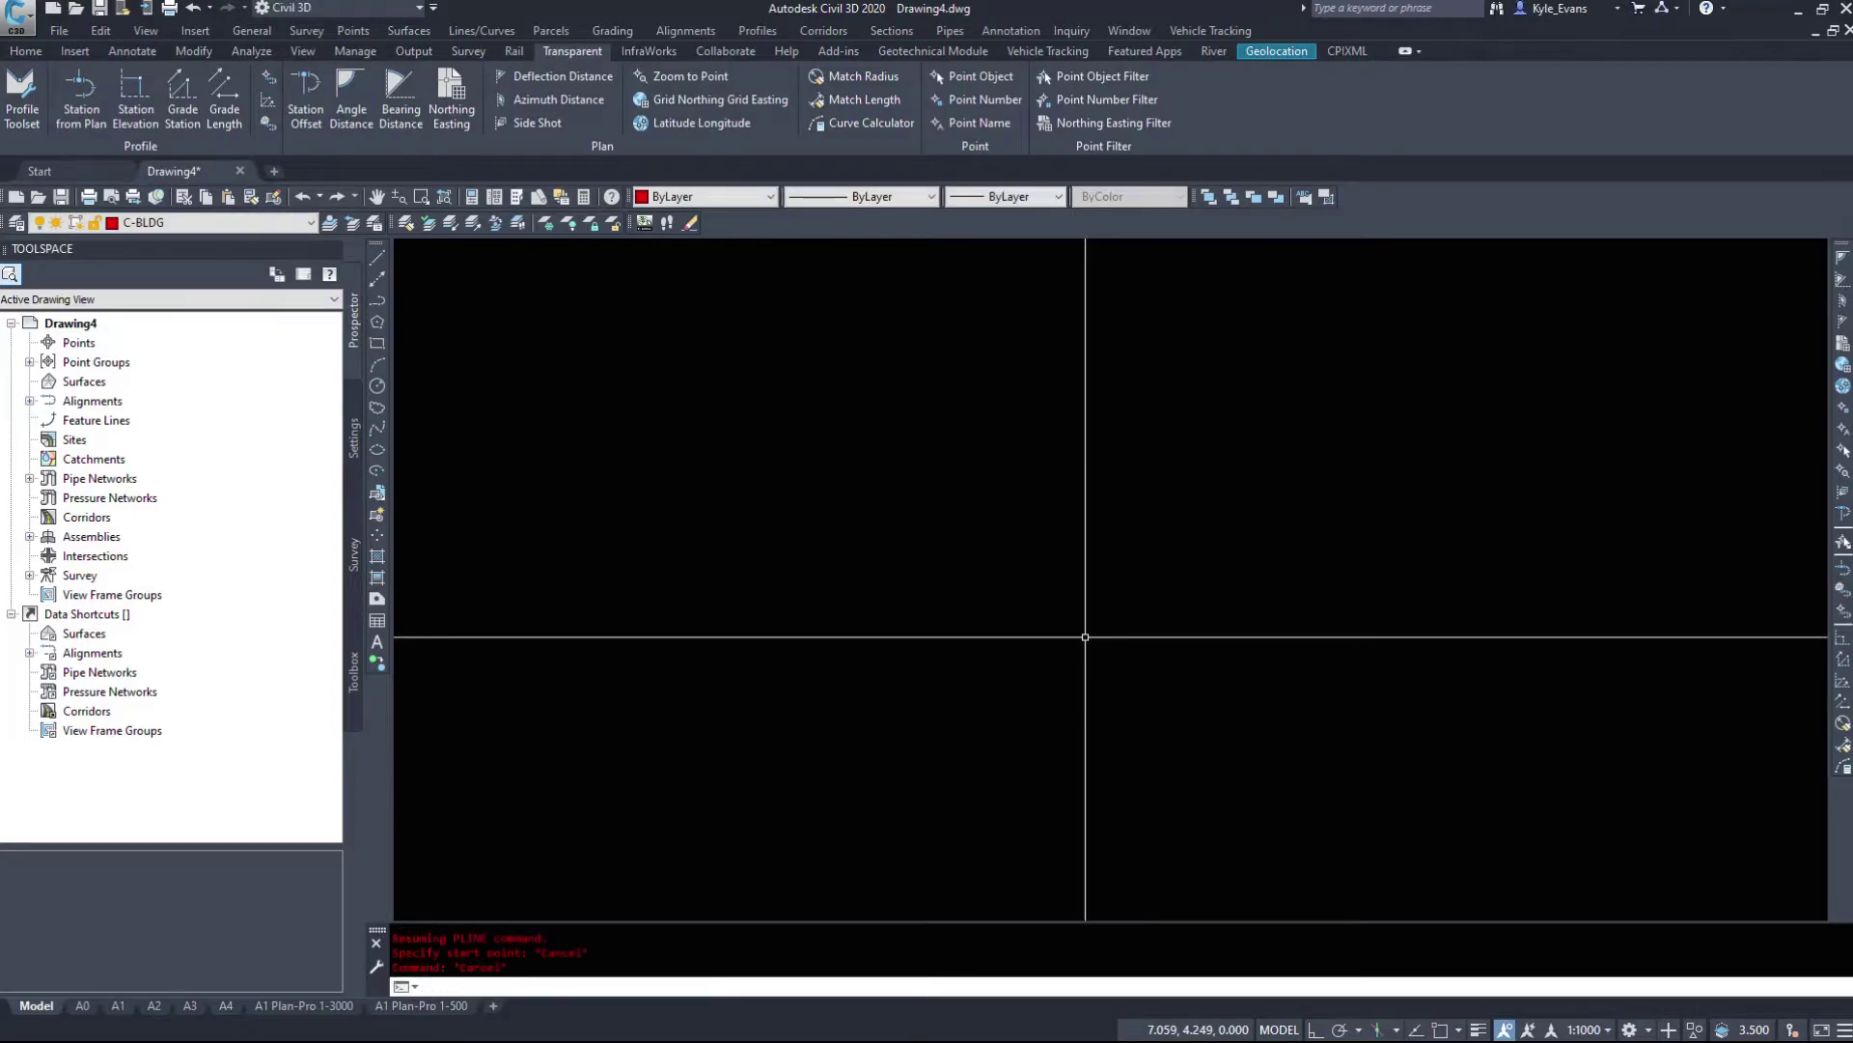
# Restart the polyline at grid northing 5700000, easting -13000
pyautogui.write('PL')
pyautogui.press('Return')
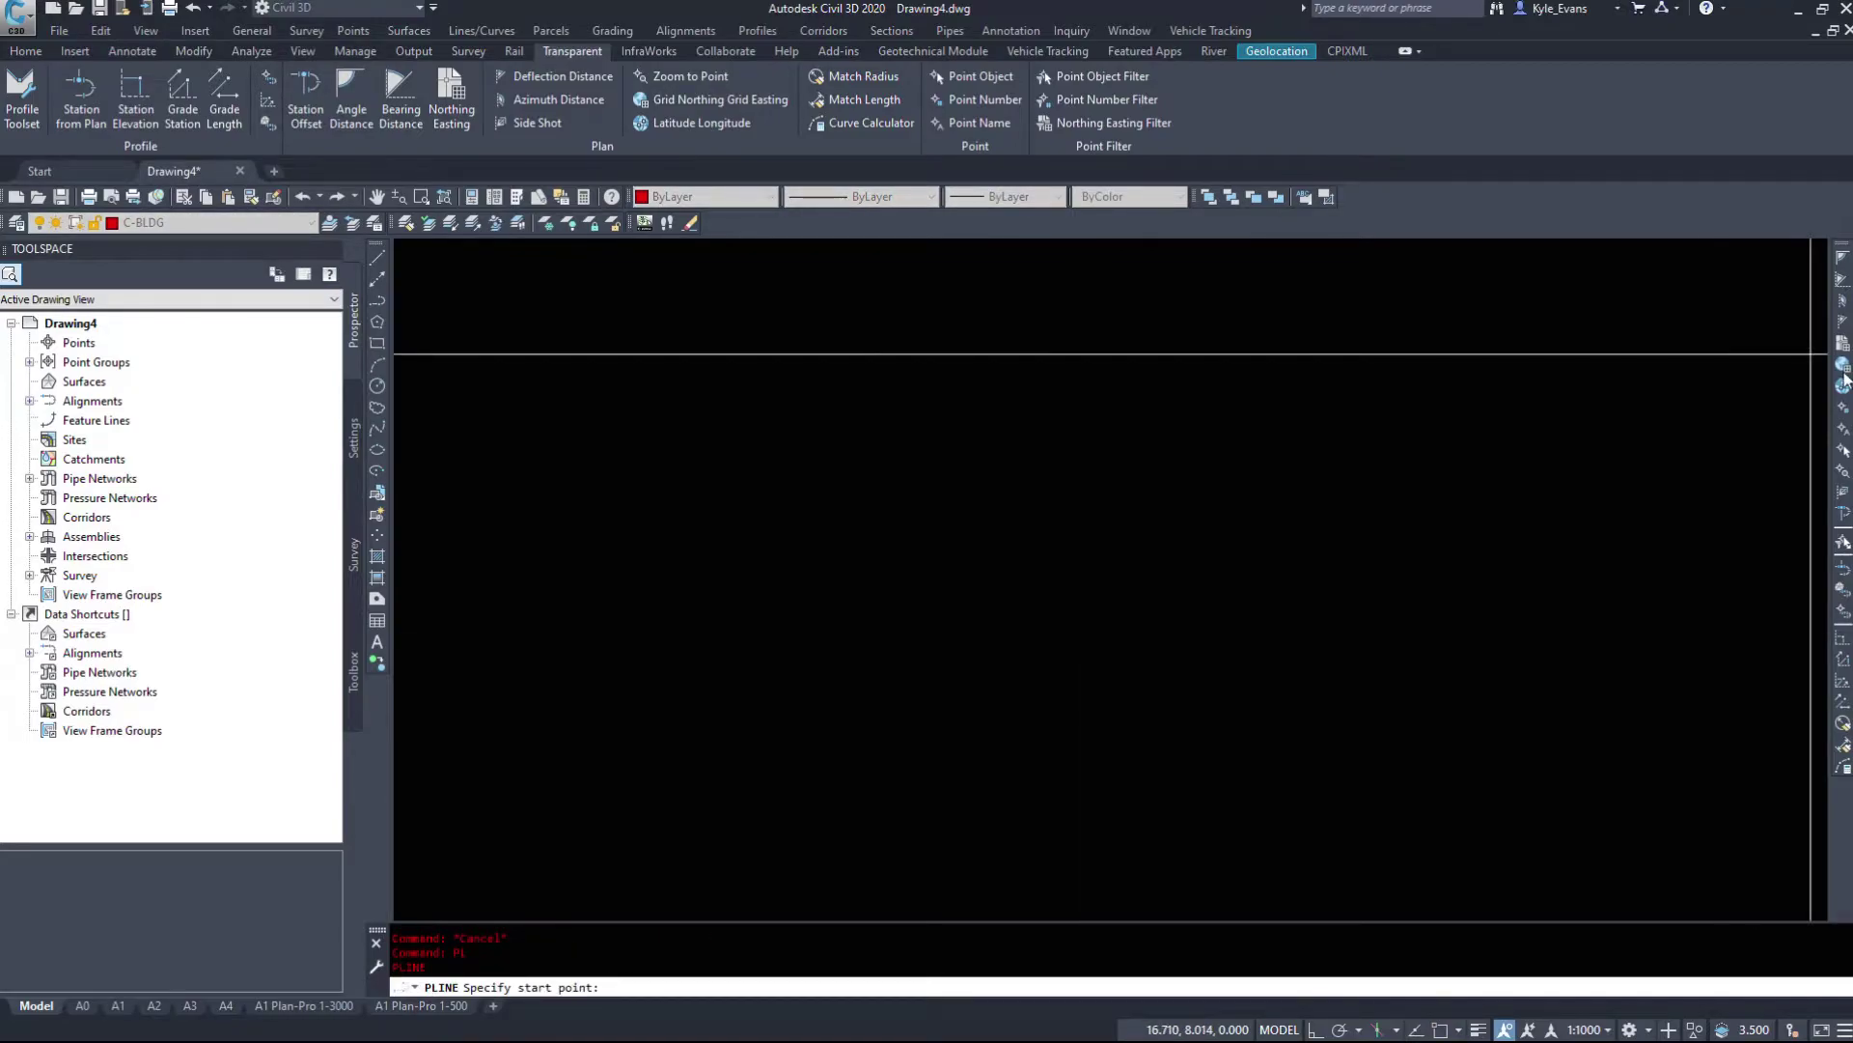
pyautogui.click(1843, 364)
pyautogui.write('57')
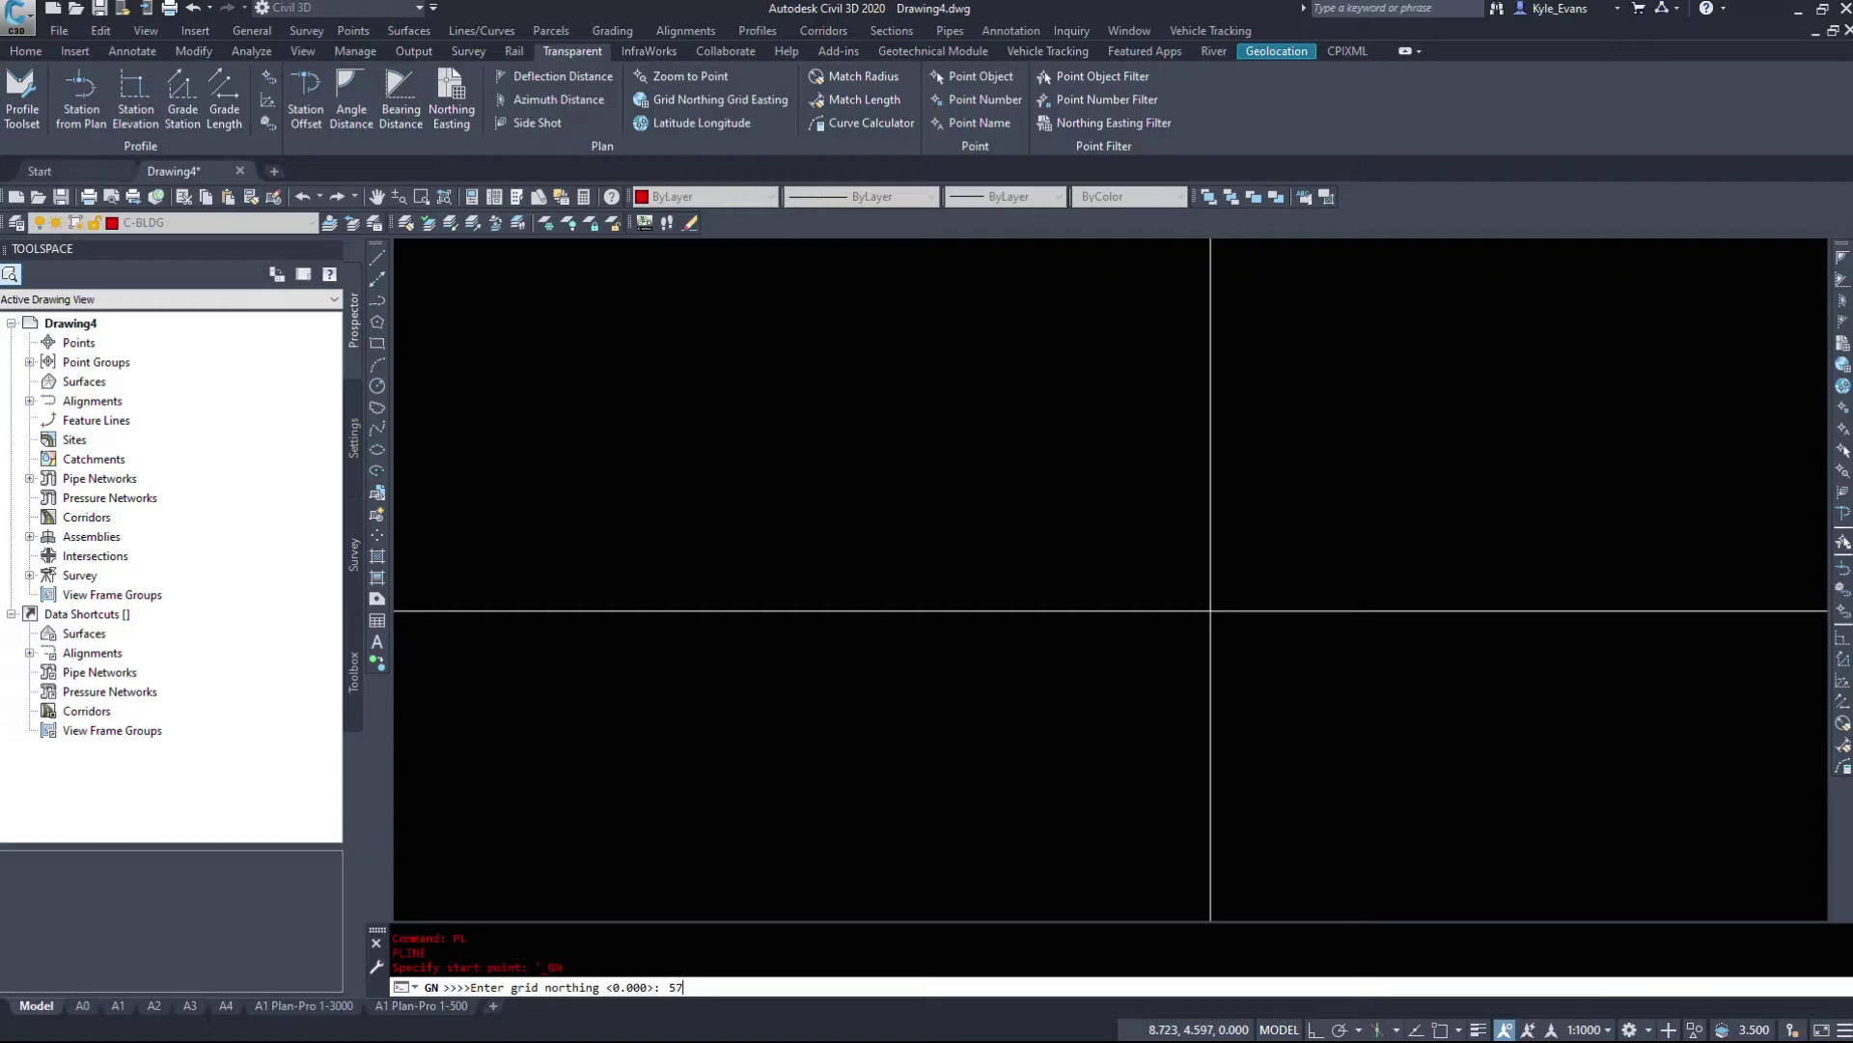
pyautogui.write('000000')
pyautogui.press('Return')
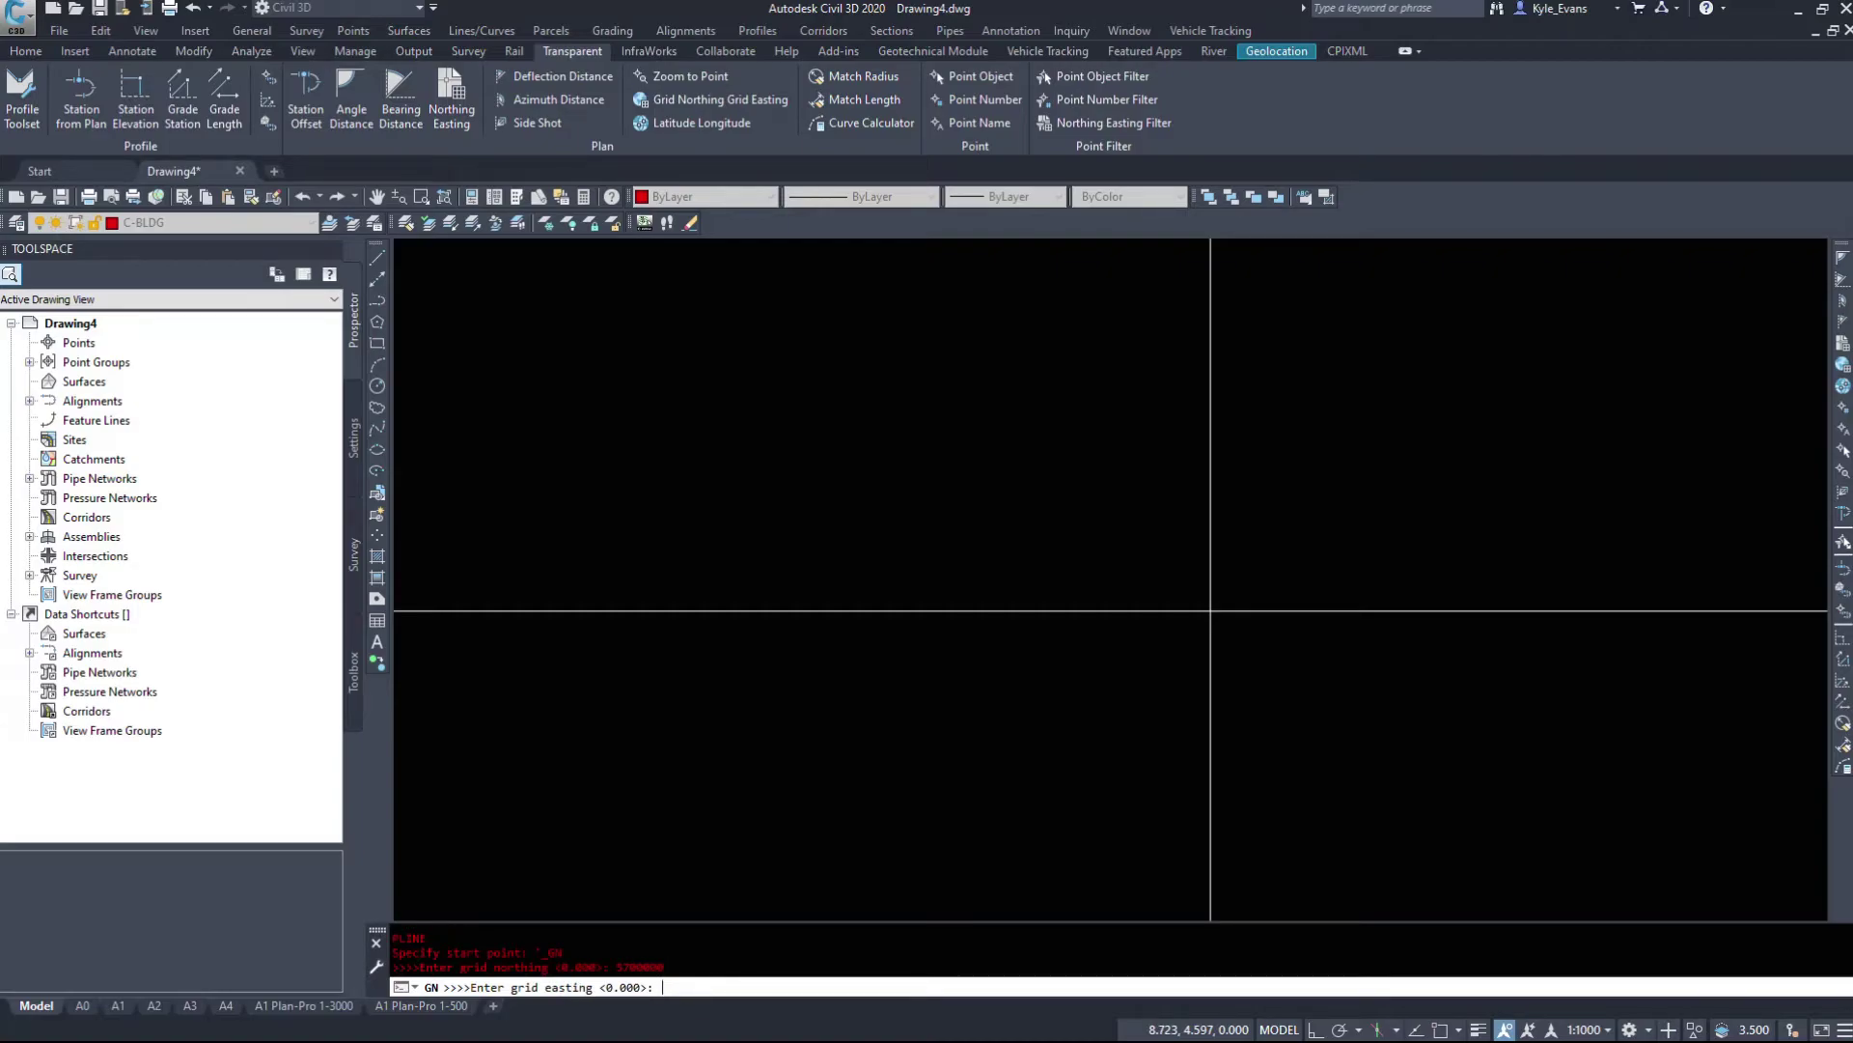
pyautogui.write('-13000')
pyautogui.press('Return')
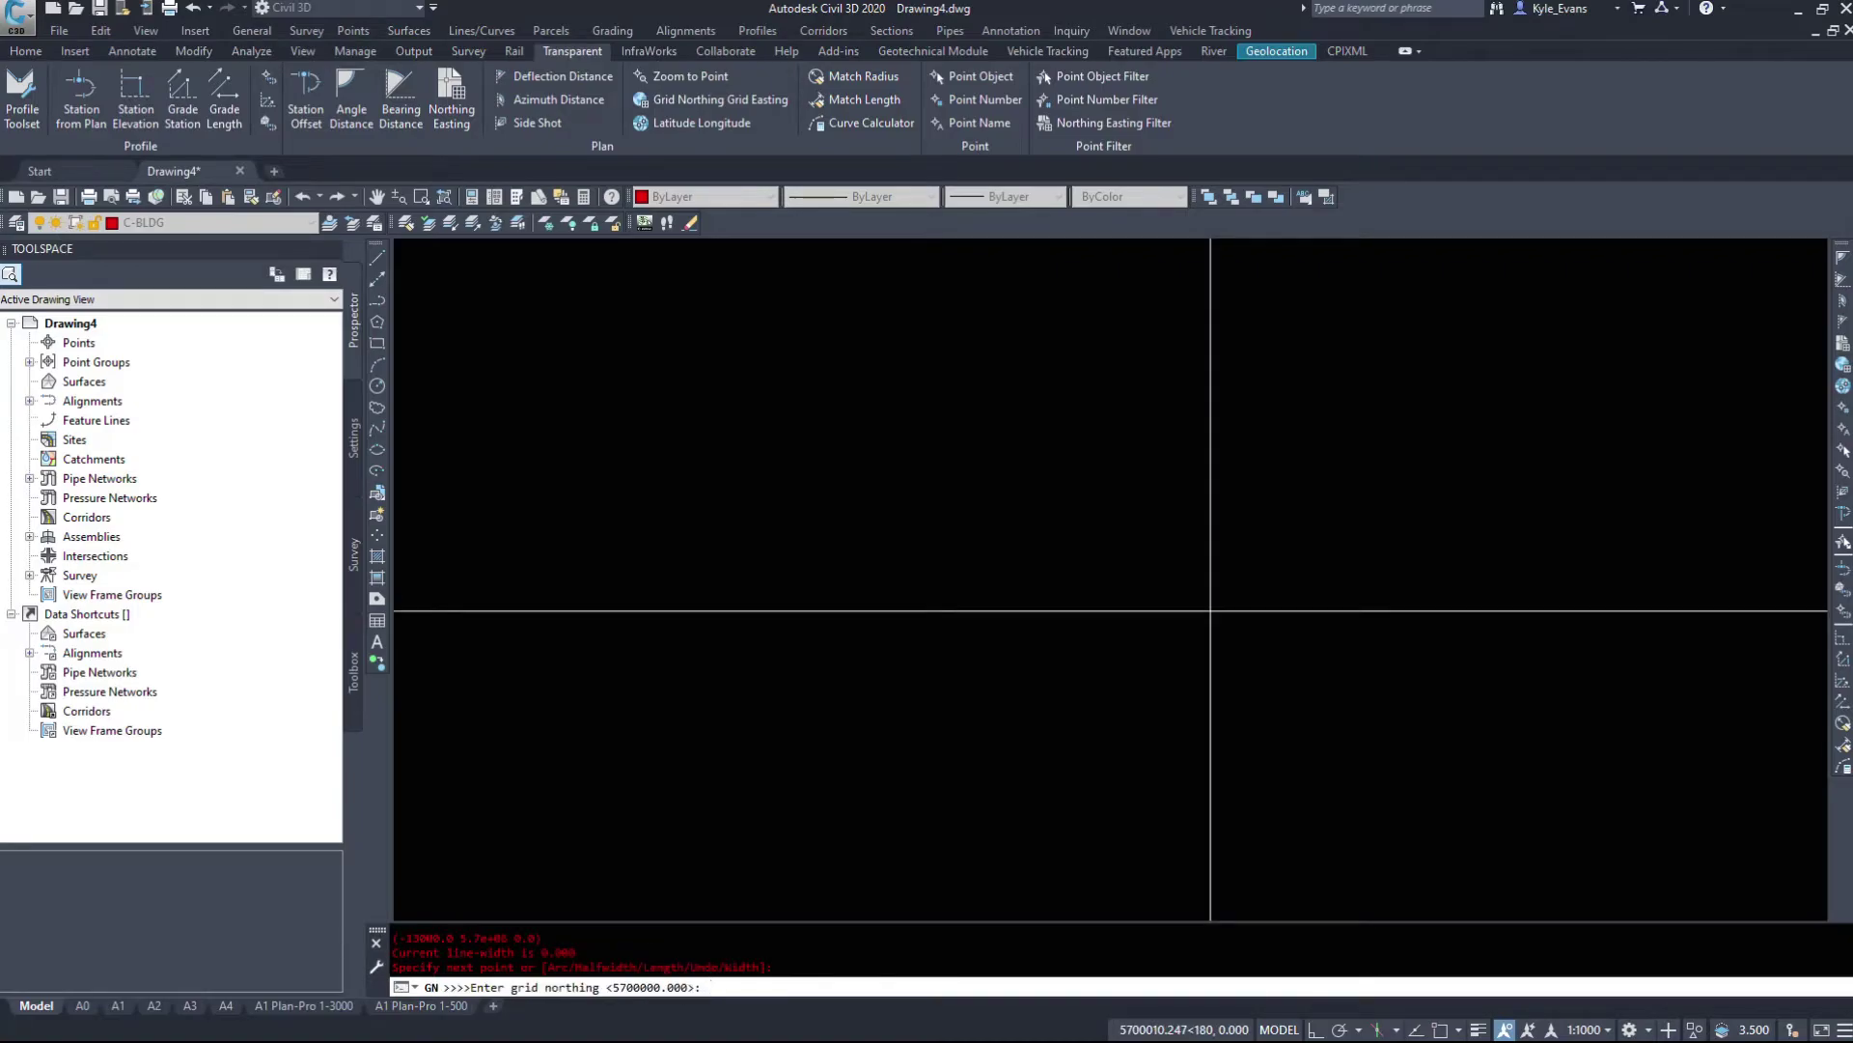
# Add the second vertex at grid northing 5700000, easting -14000 and exit the polyline
pyautogui.write('270')
pyautogui.press('BackSpace')
pyautogui.press('BackSpace')
pyautogui.press('BackSpace')
pyautogui.write('5700')
pyautogui.write('000')
pyautogui.press('Return')
pyautogui.write('-14000')
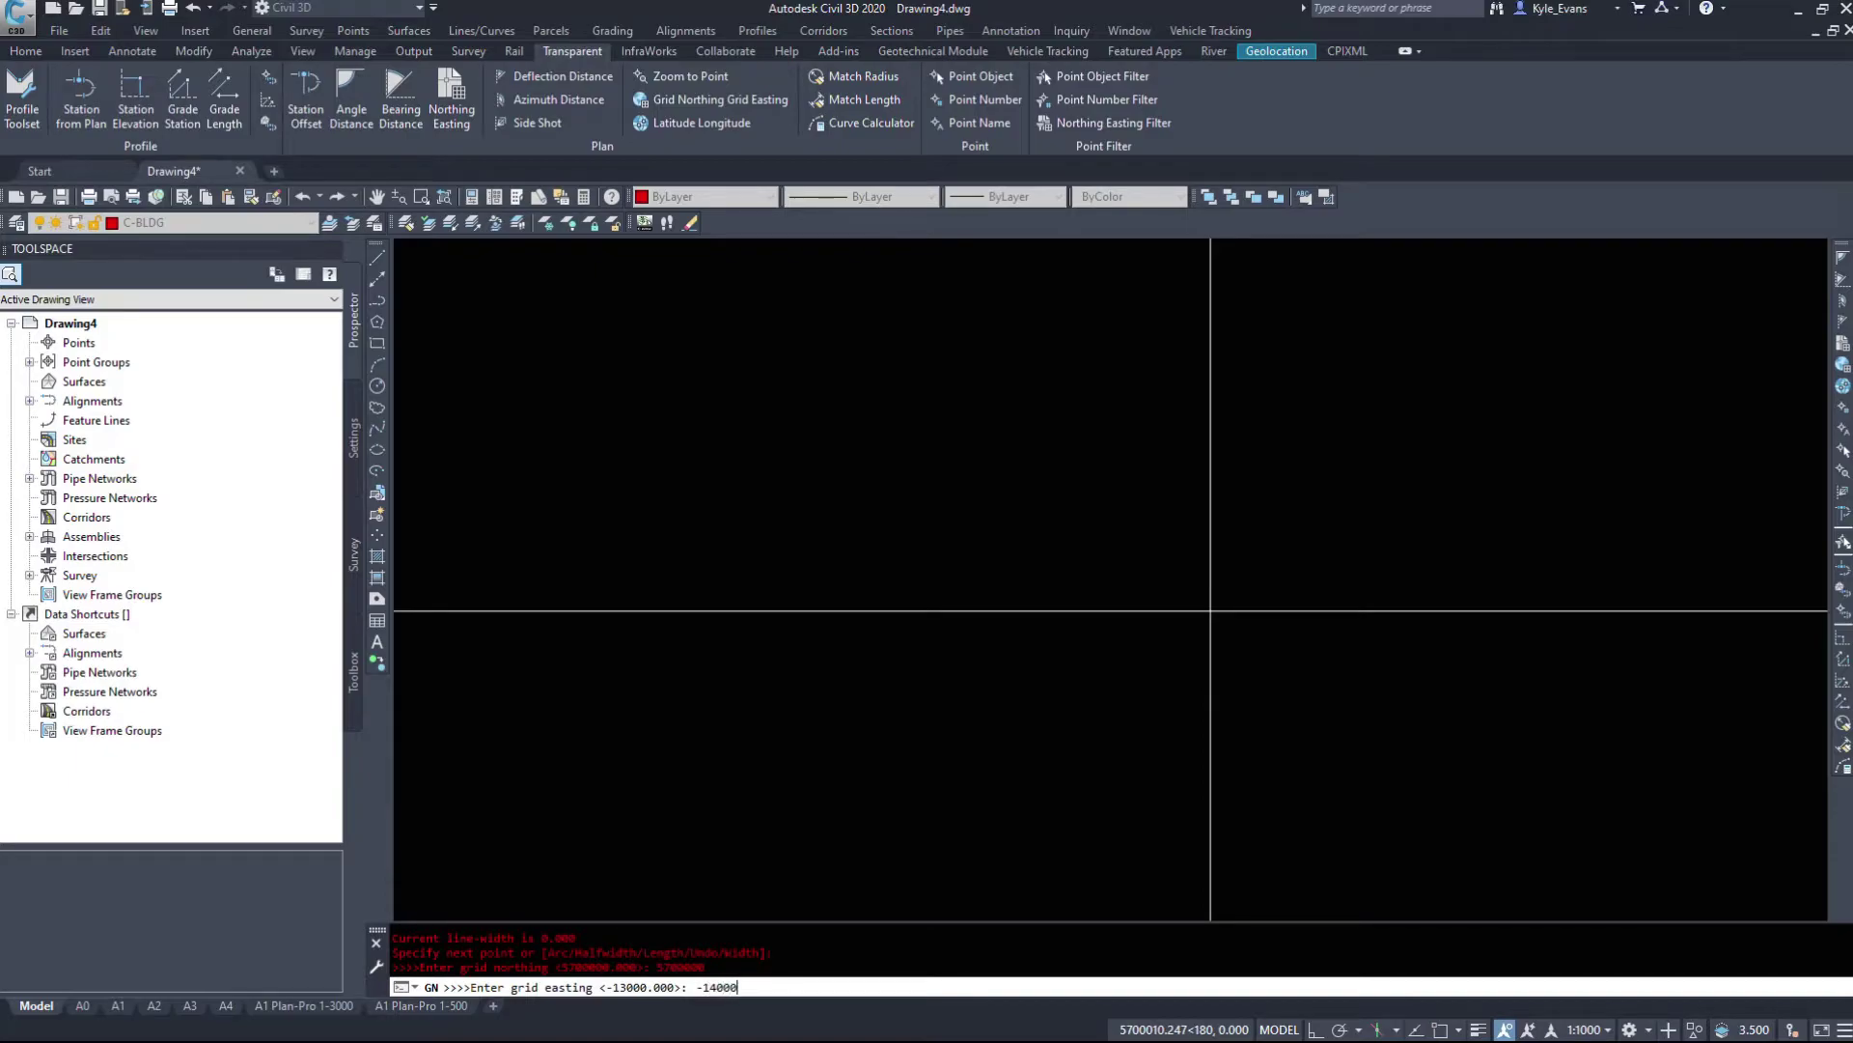
pyautogui.press('Return')
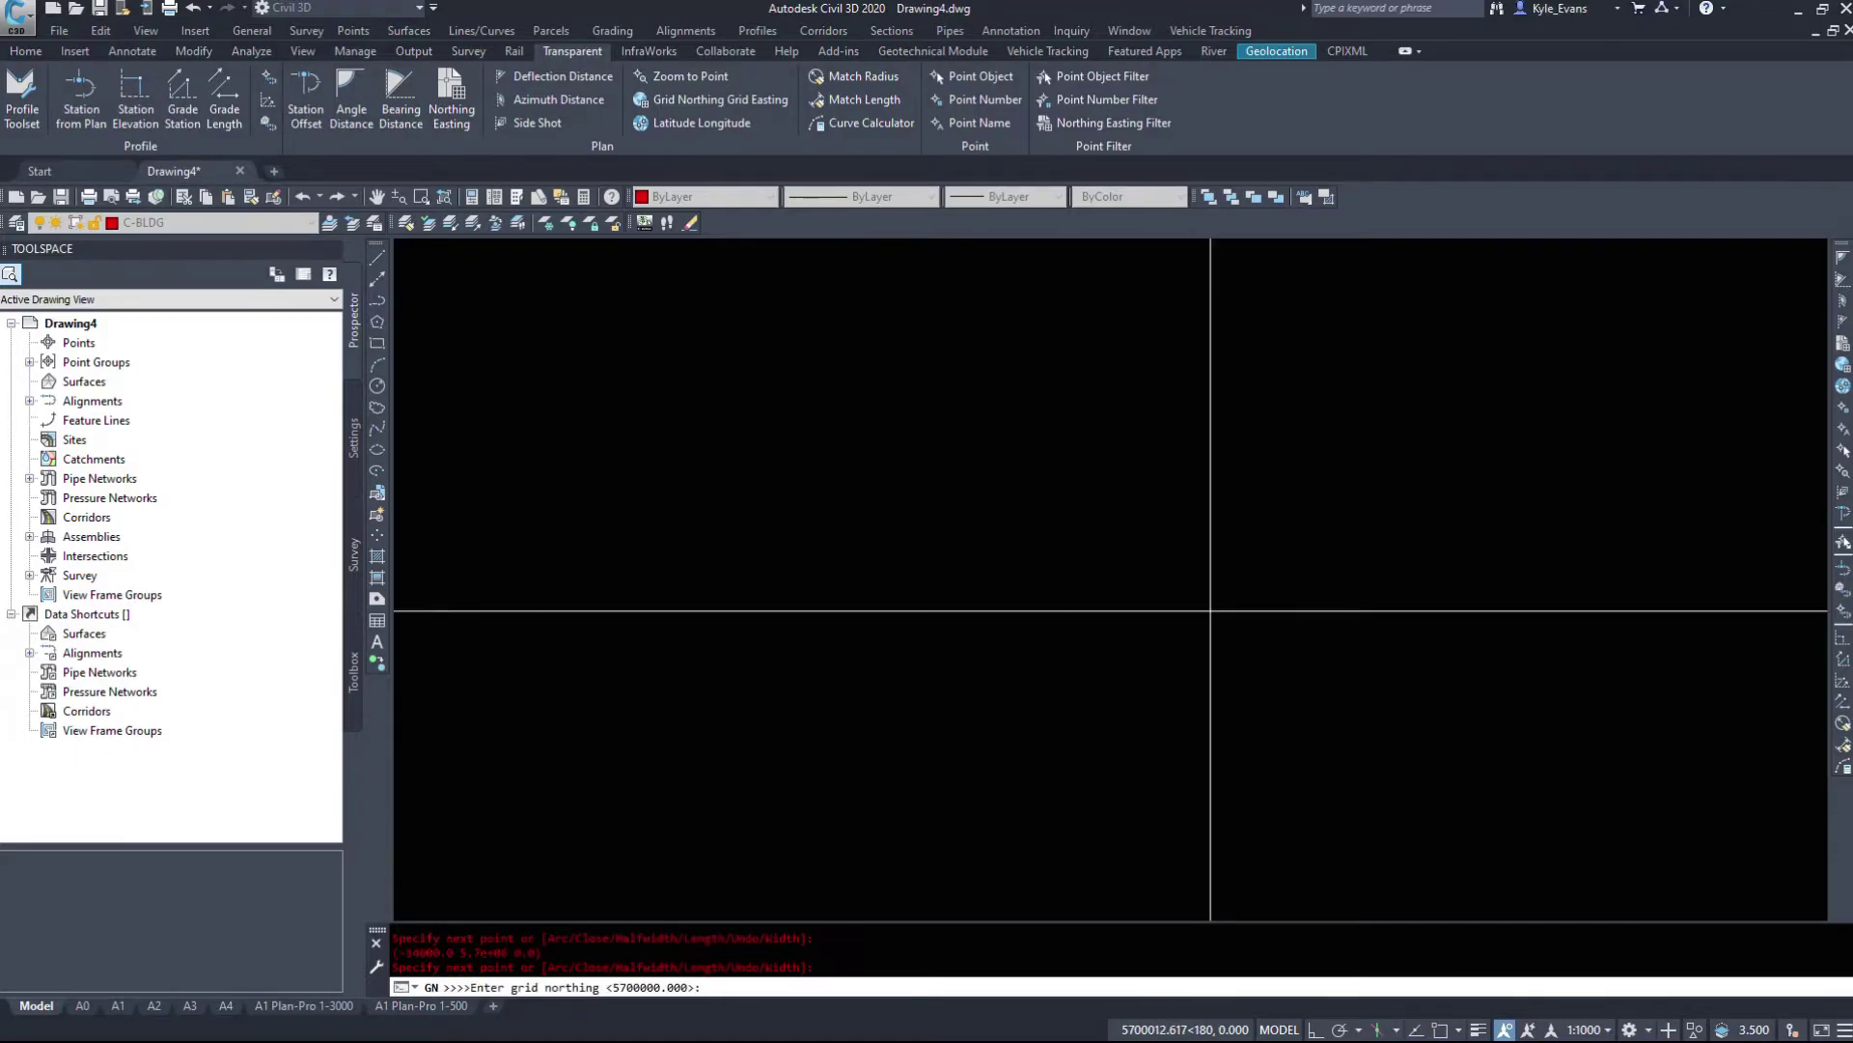
pyautogui.press('Return')
pyautogui.press('Return')
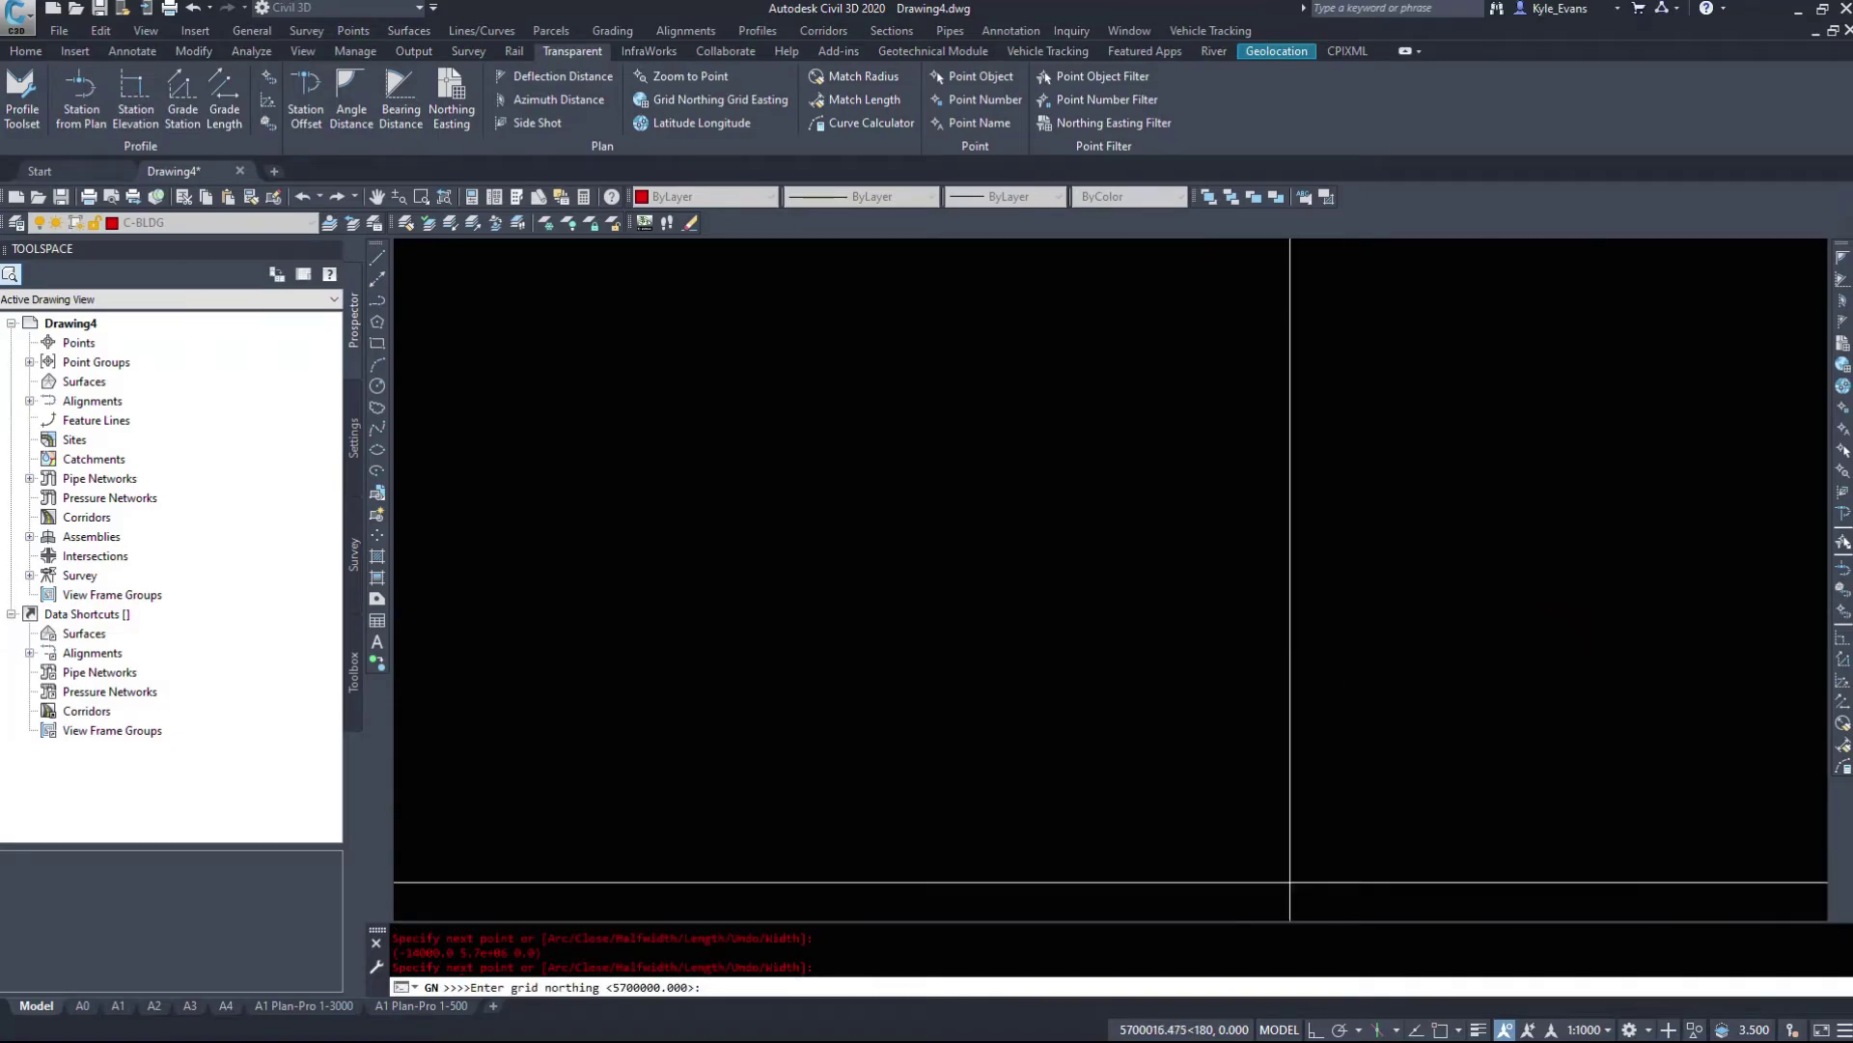
pyautogui.press('Escape')
pyautogui.press('Escape')
pyautogui.press('Escape')
pyautogui.press('Escape')
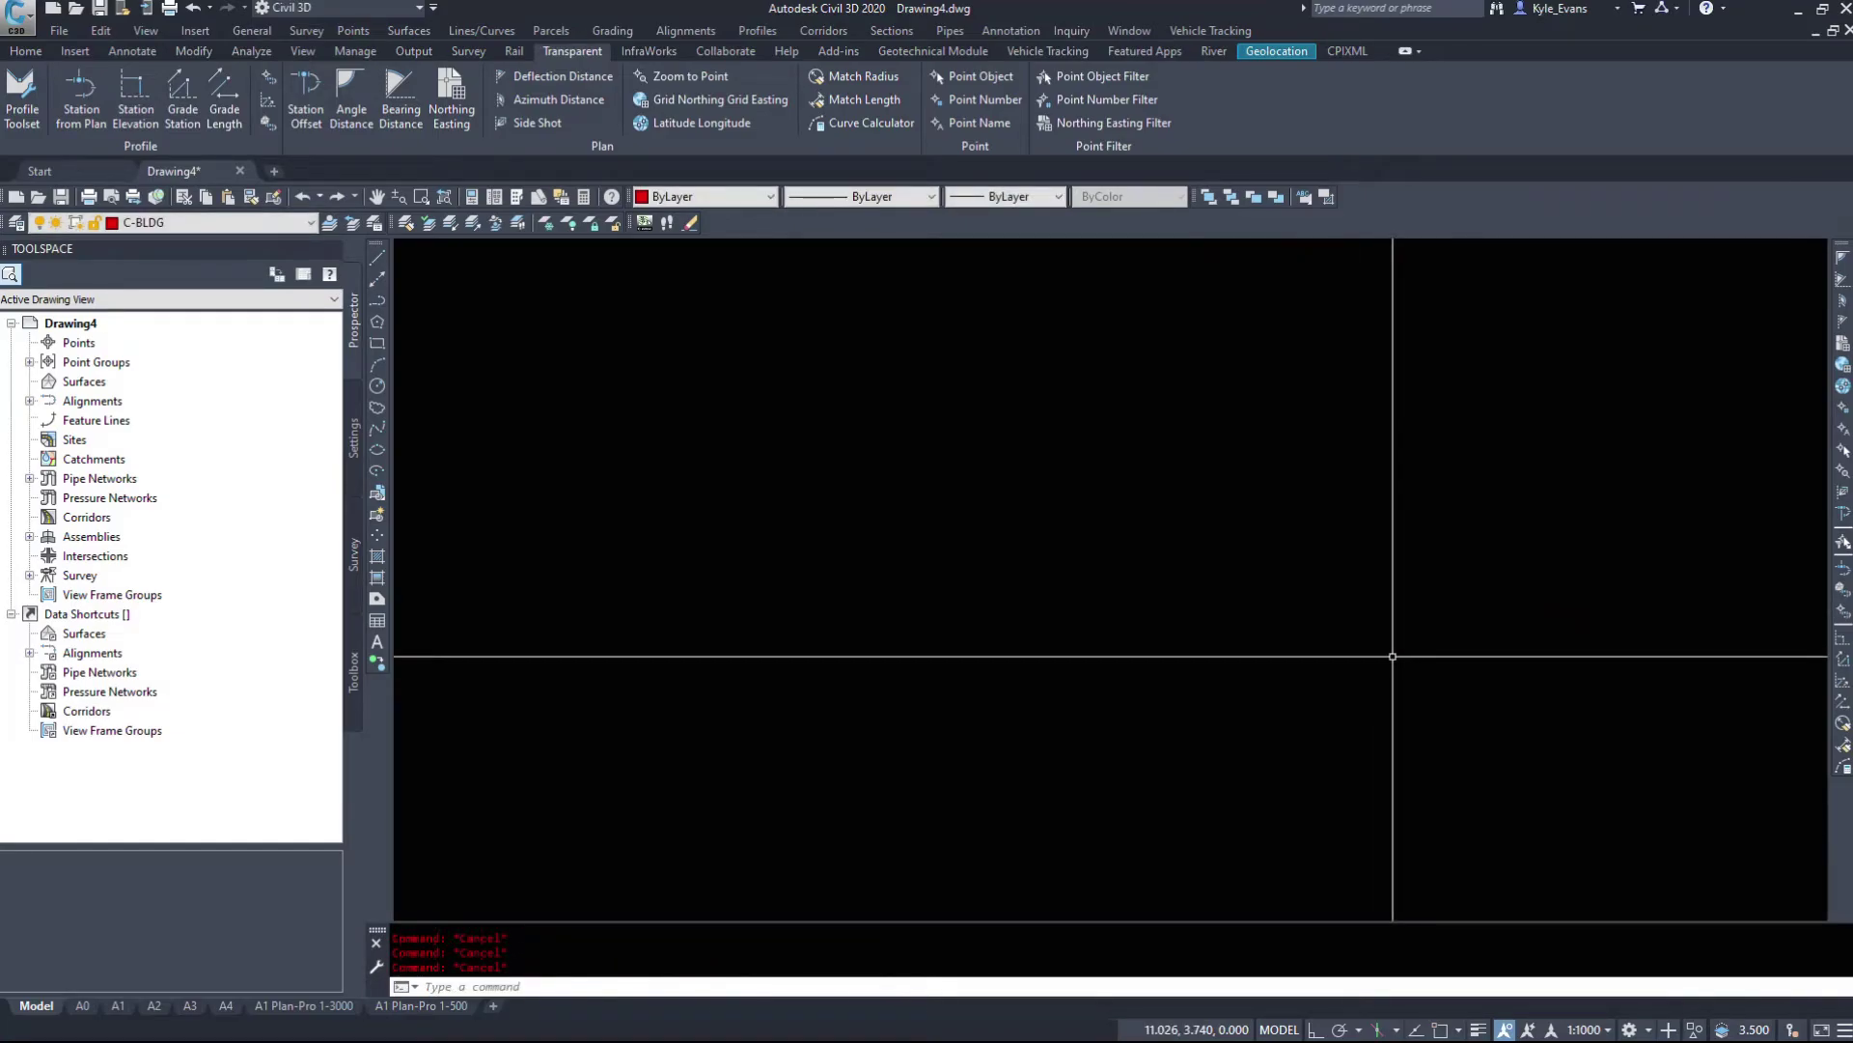
# Zoom extents, select the new polyline and open its Properties
pyautogui.write('ZE')
pyautogui.press('Return')
pyautogui.scroll(-6, 1120, 600)
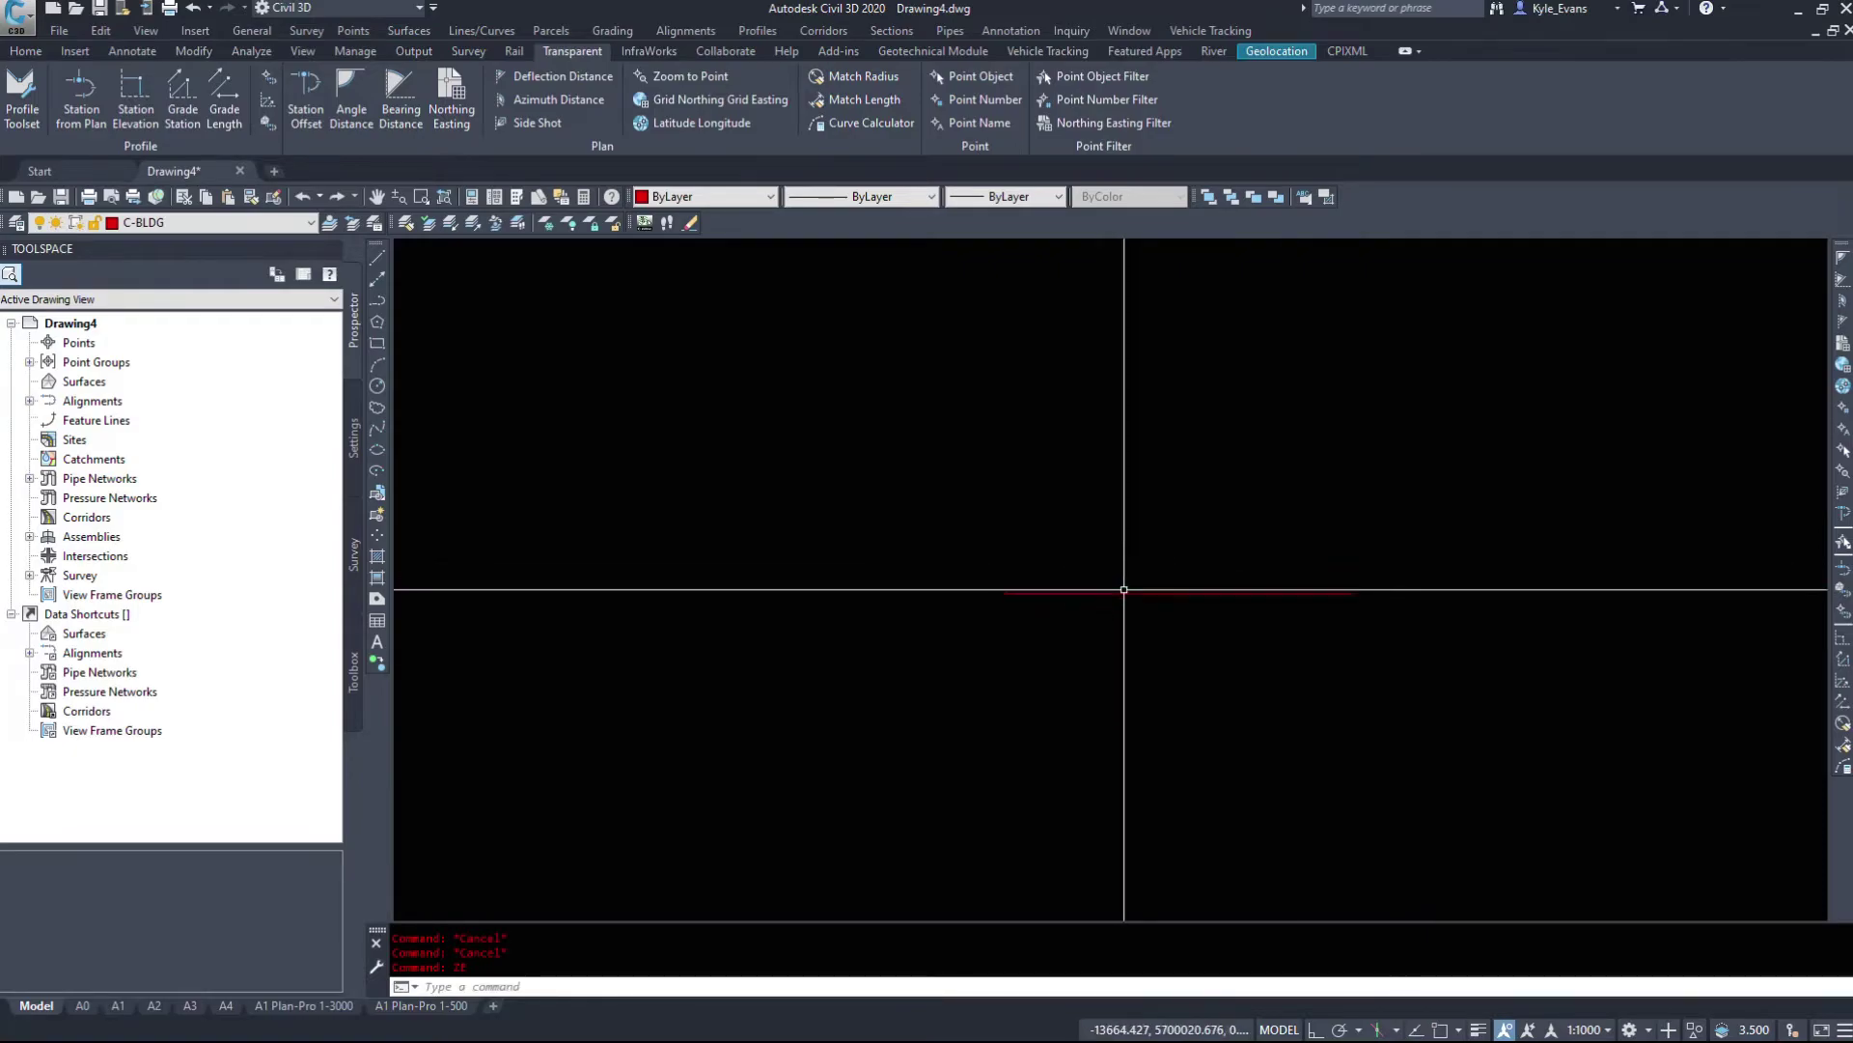
pyautogui.click(1129, 637)
pyautogui.click(1001, 430)
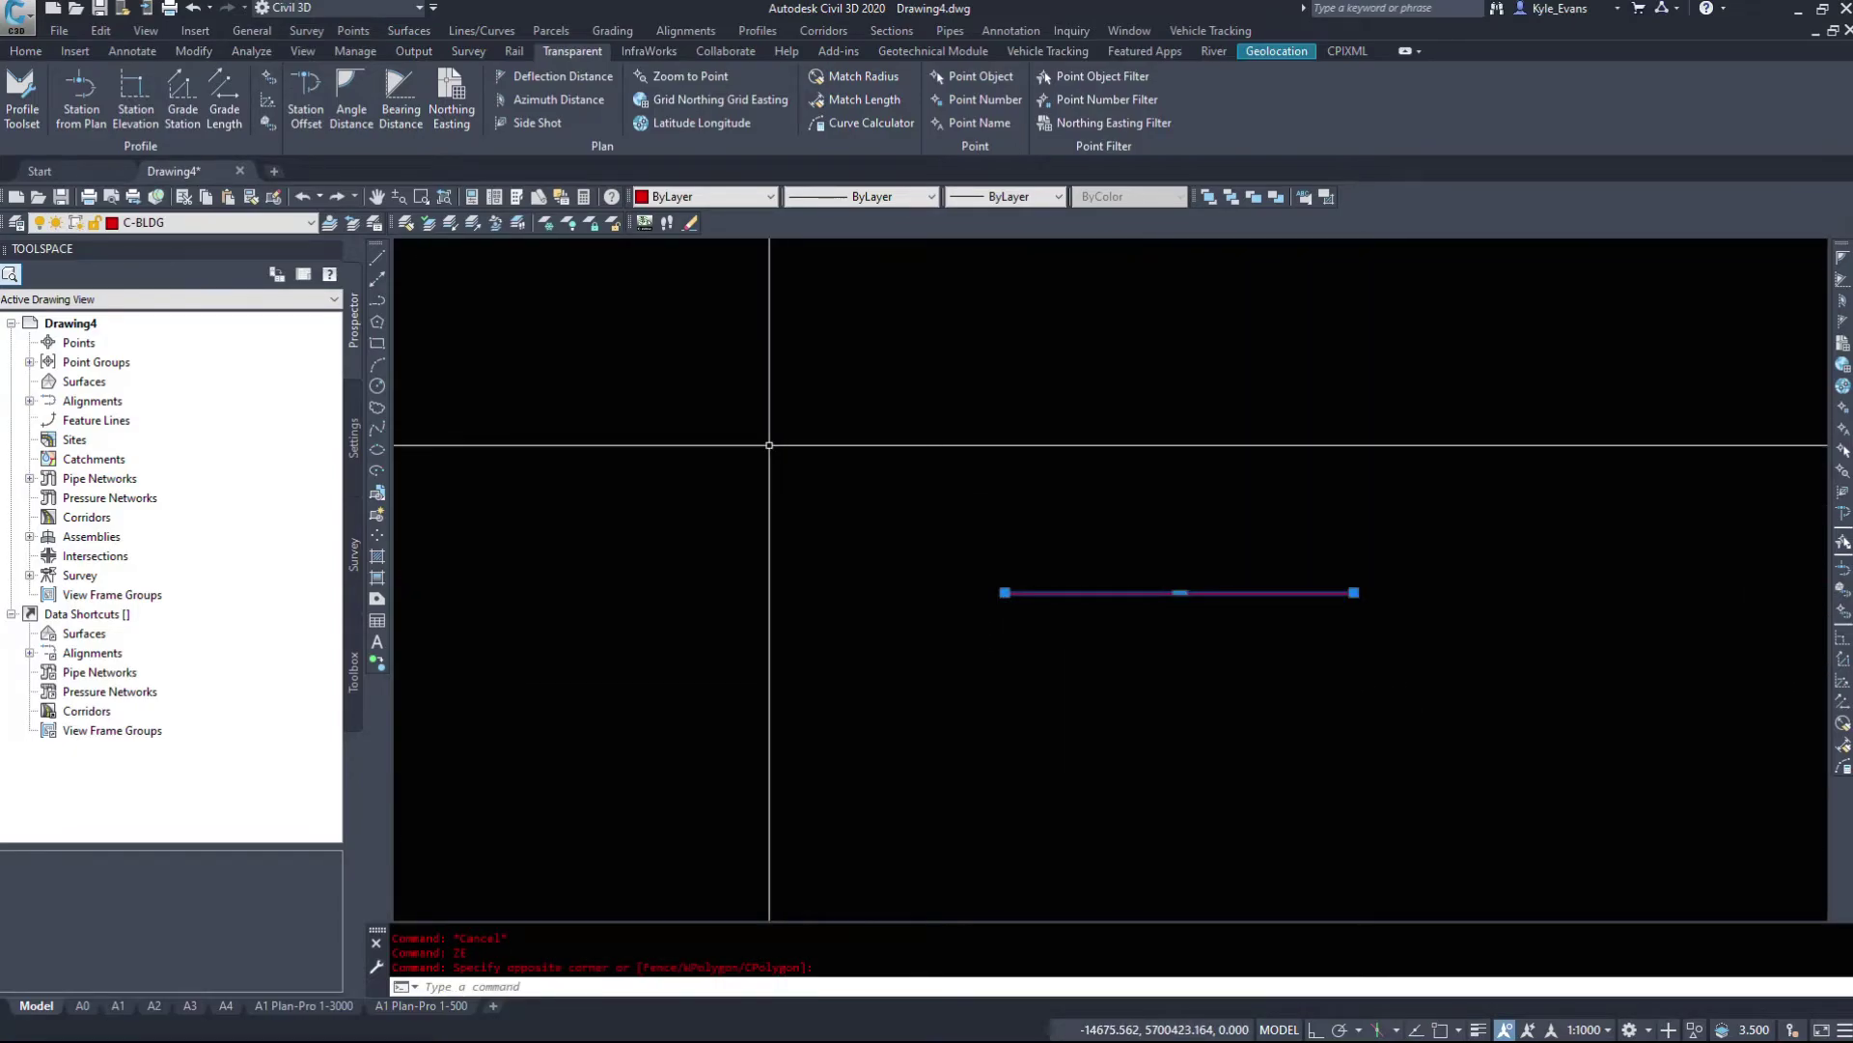
pyautogui.write('properties')
pyautogui.press('Return')
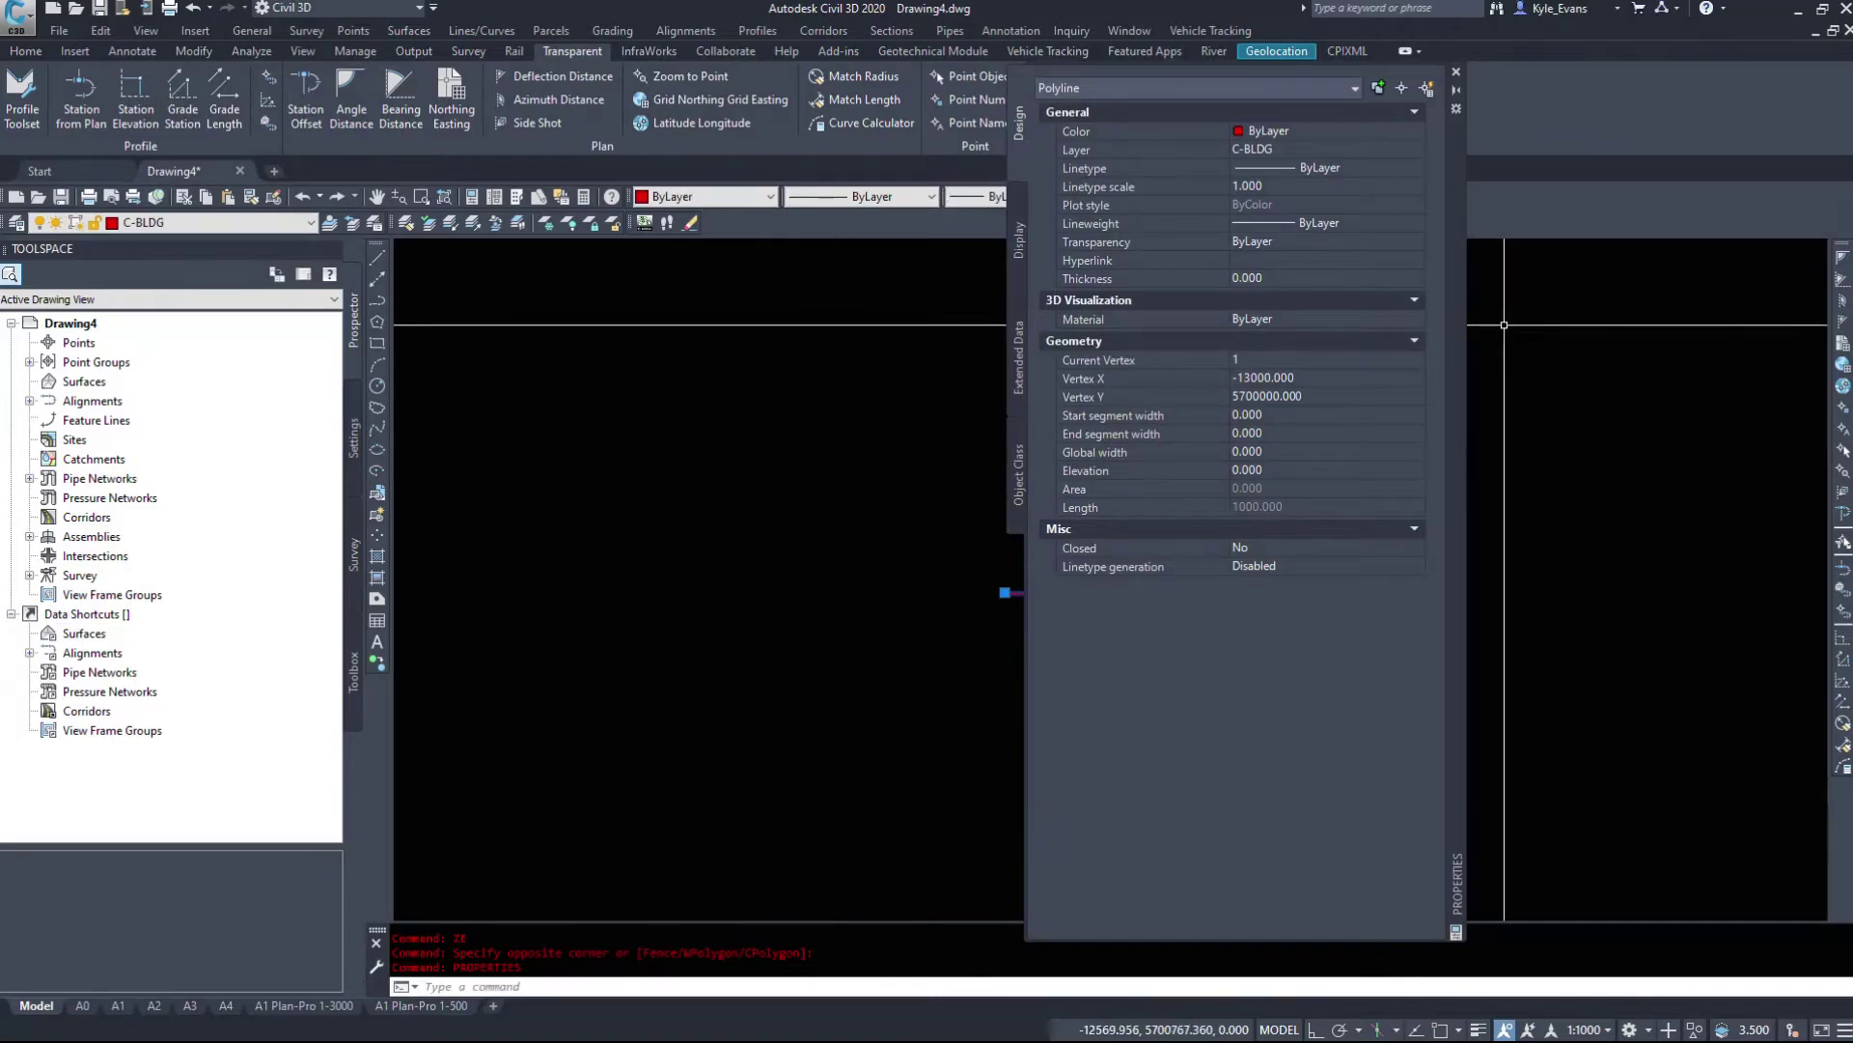
# Step through Current Vertex to confirm X -13000 and -14000 at Y 5700000
pyautogui.moveTo(1451, 334); pyautogui.dragTo(815, 288)
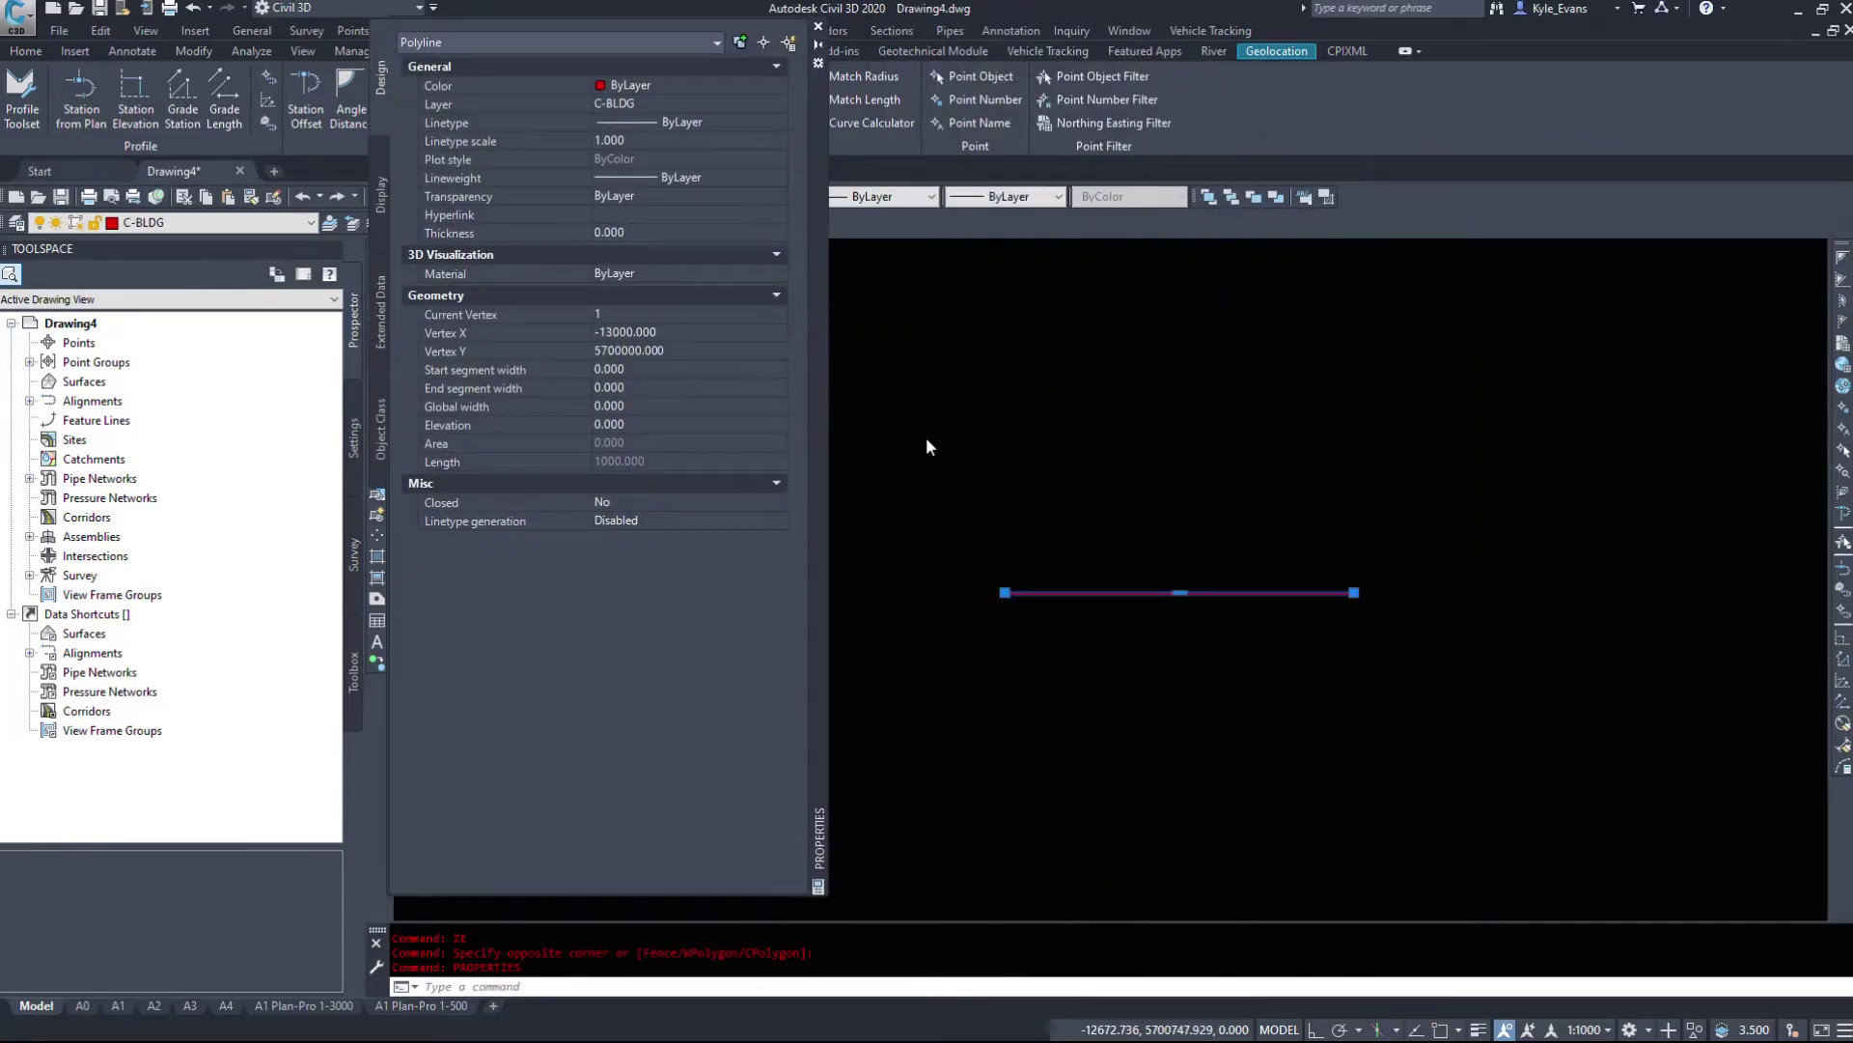
pyautogui.click(674, 310)
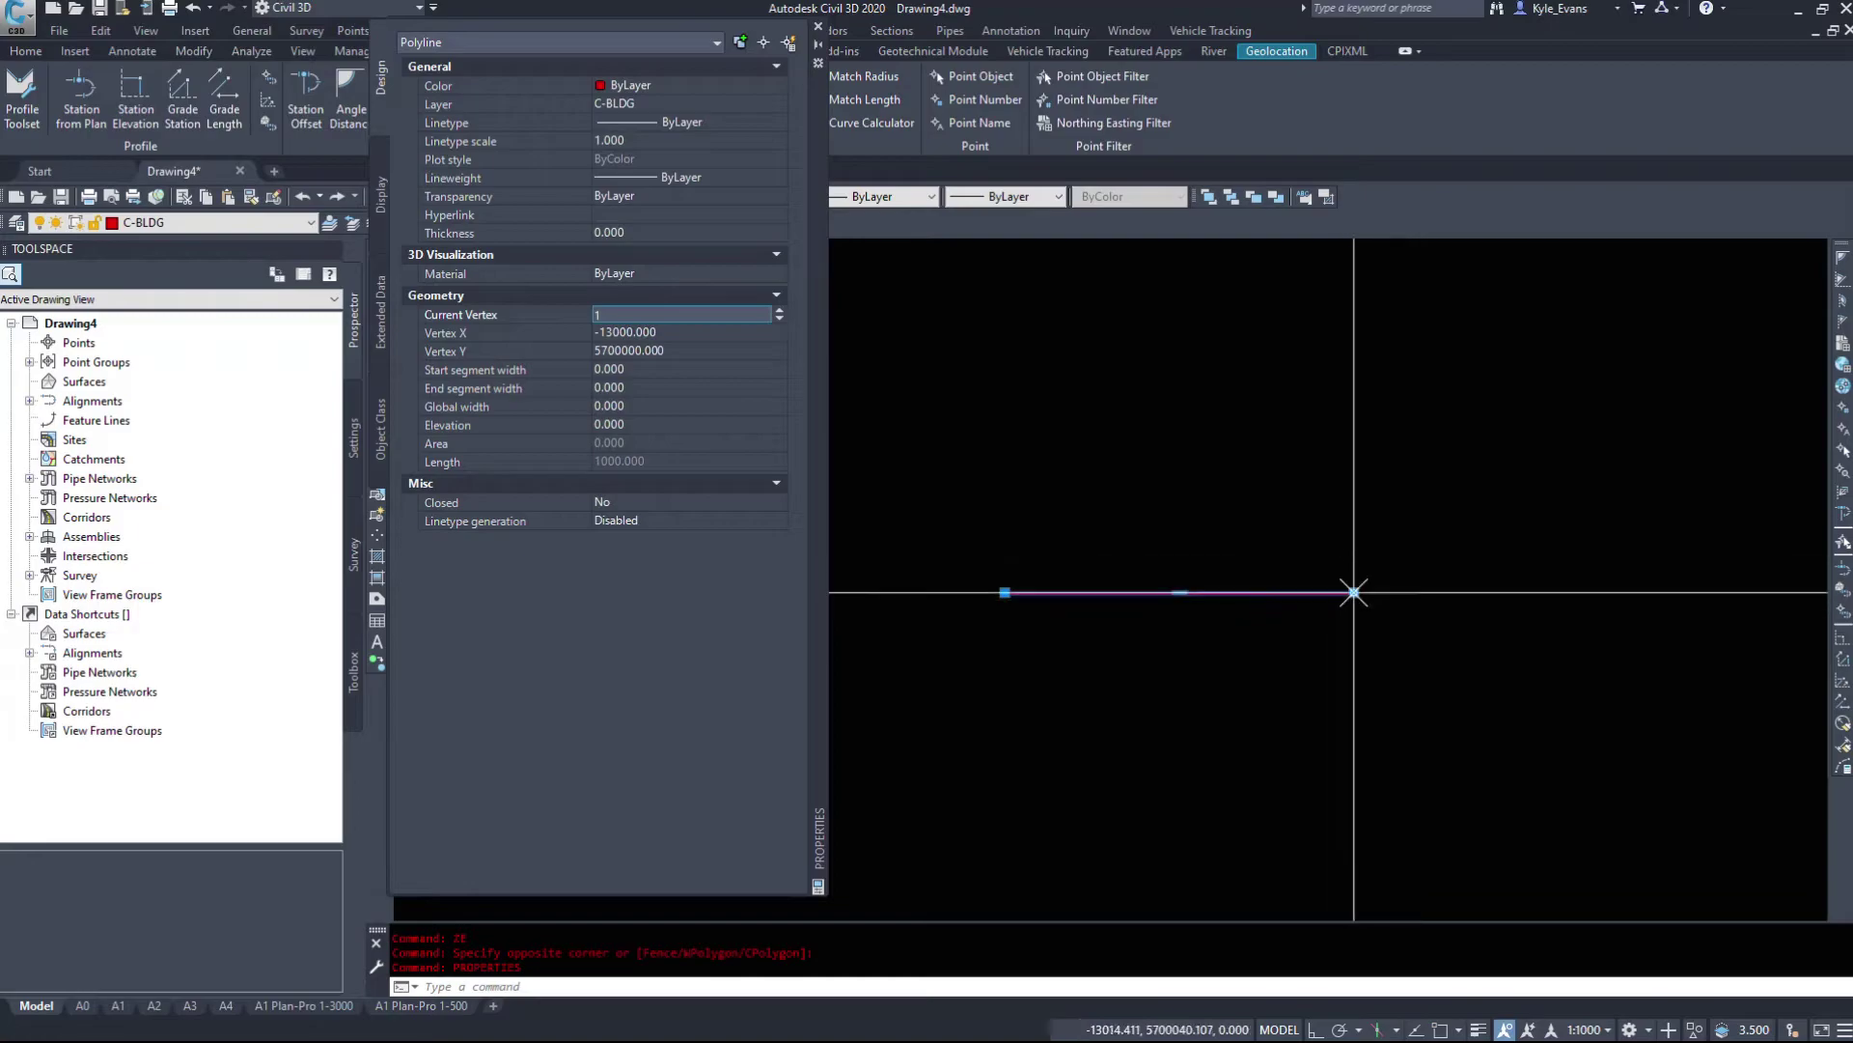
pyautogui.moveTo(1353, 593)
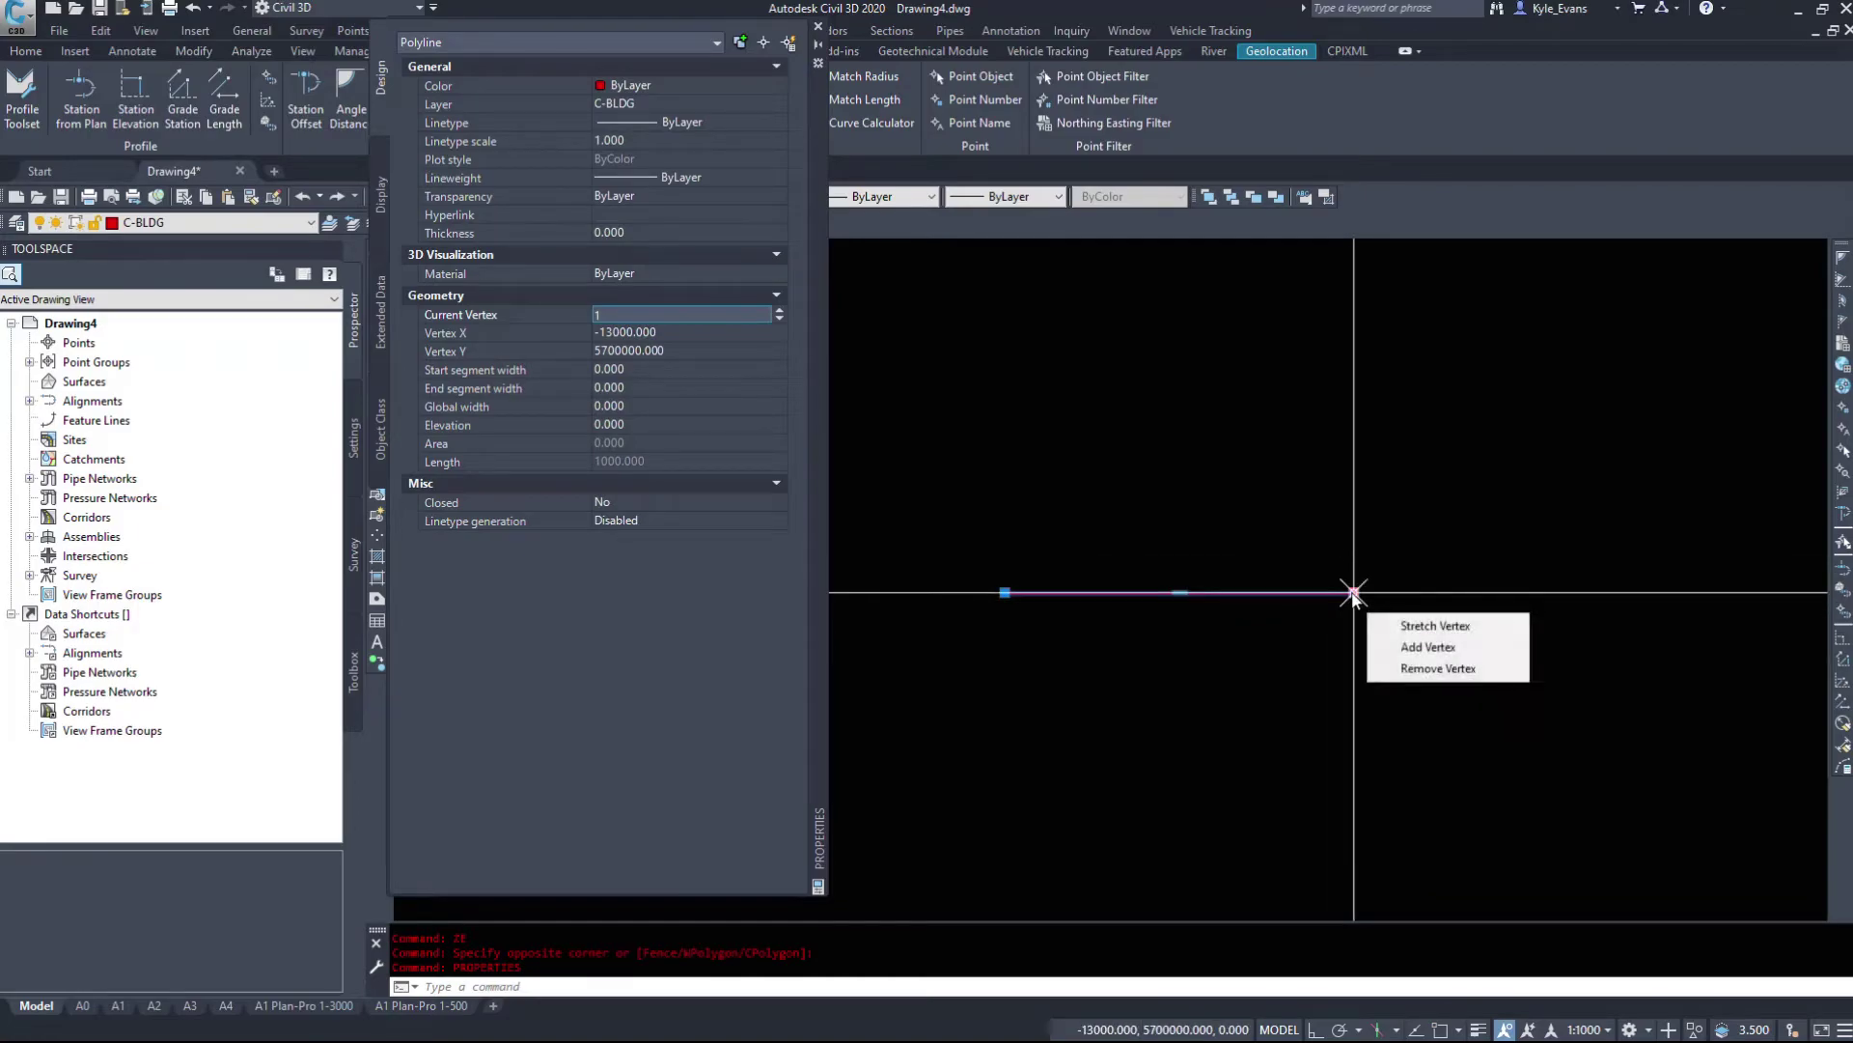
pyautogui.click(779, 310)
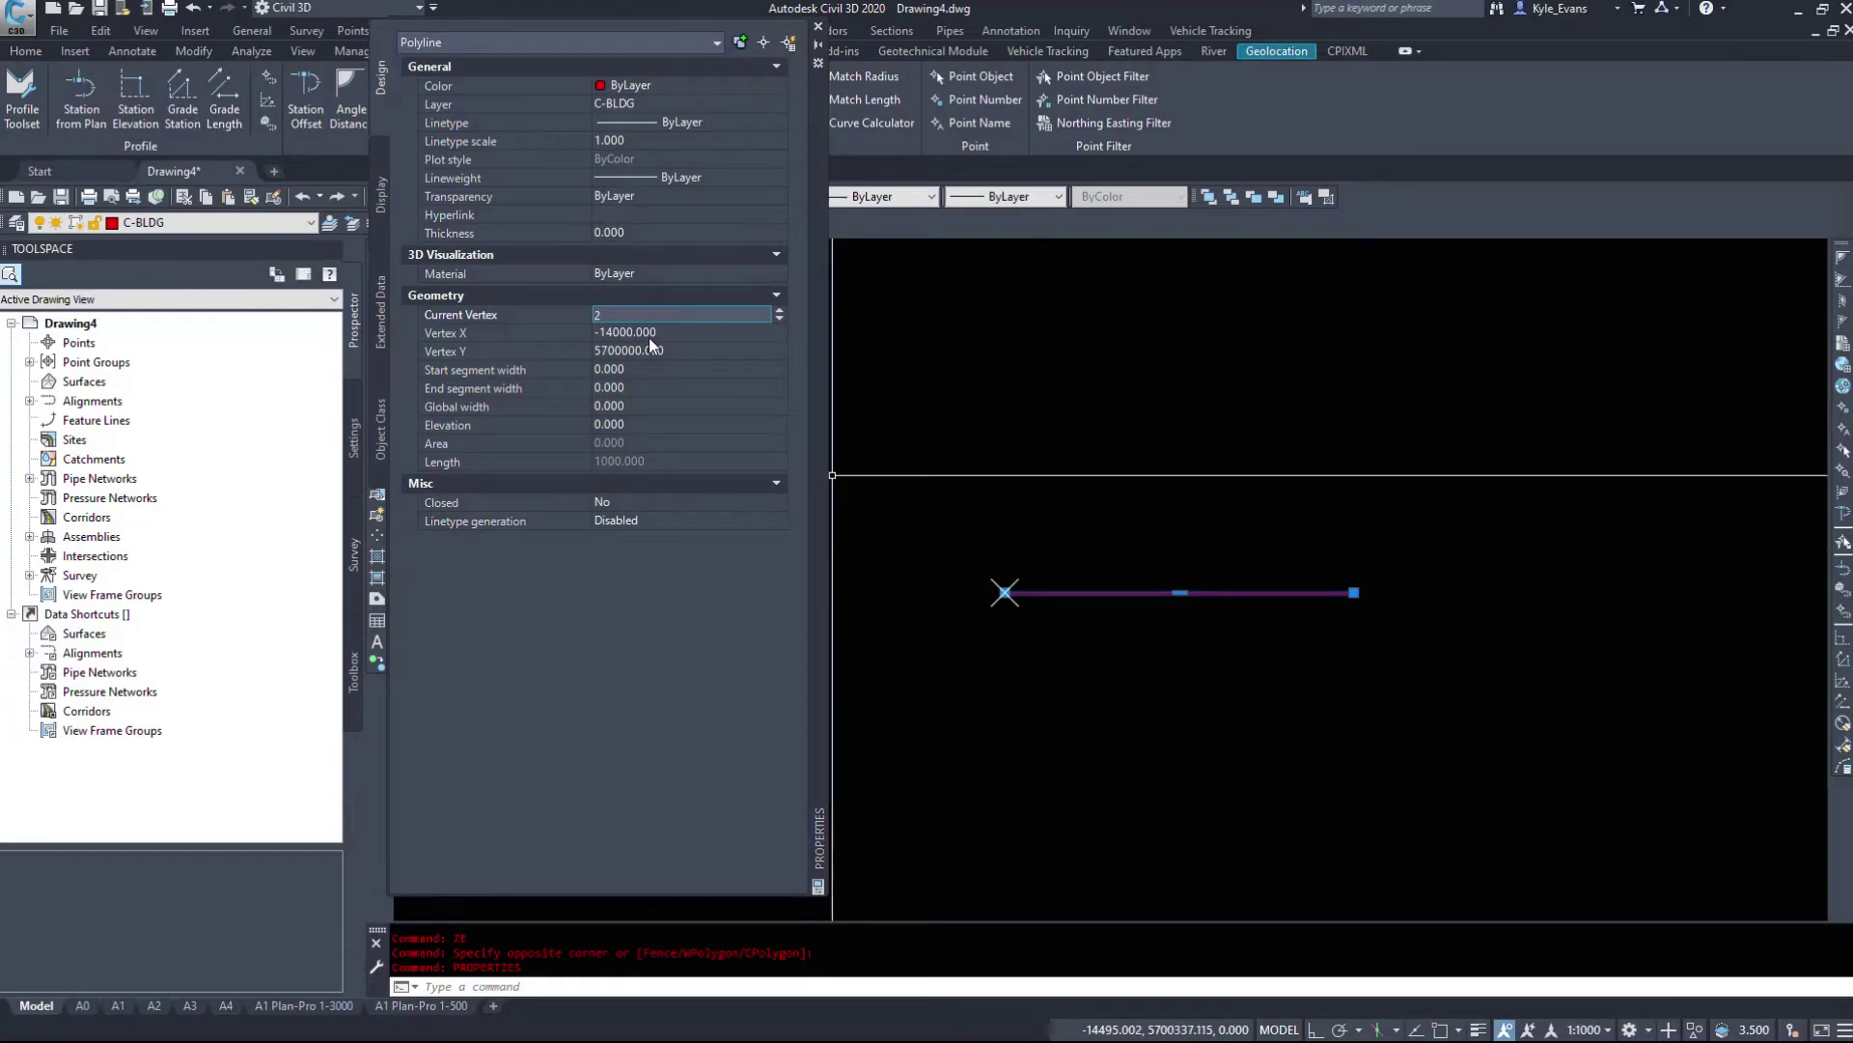
pyautogui.click(782, 311)
pyautogui.click(782, 309)
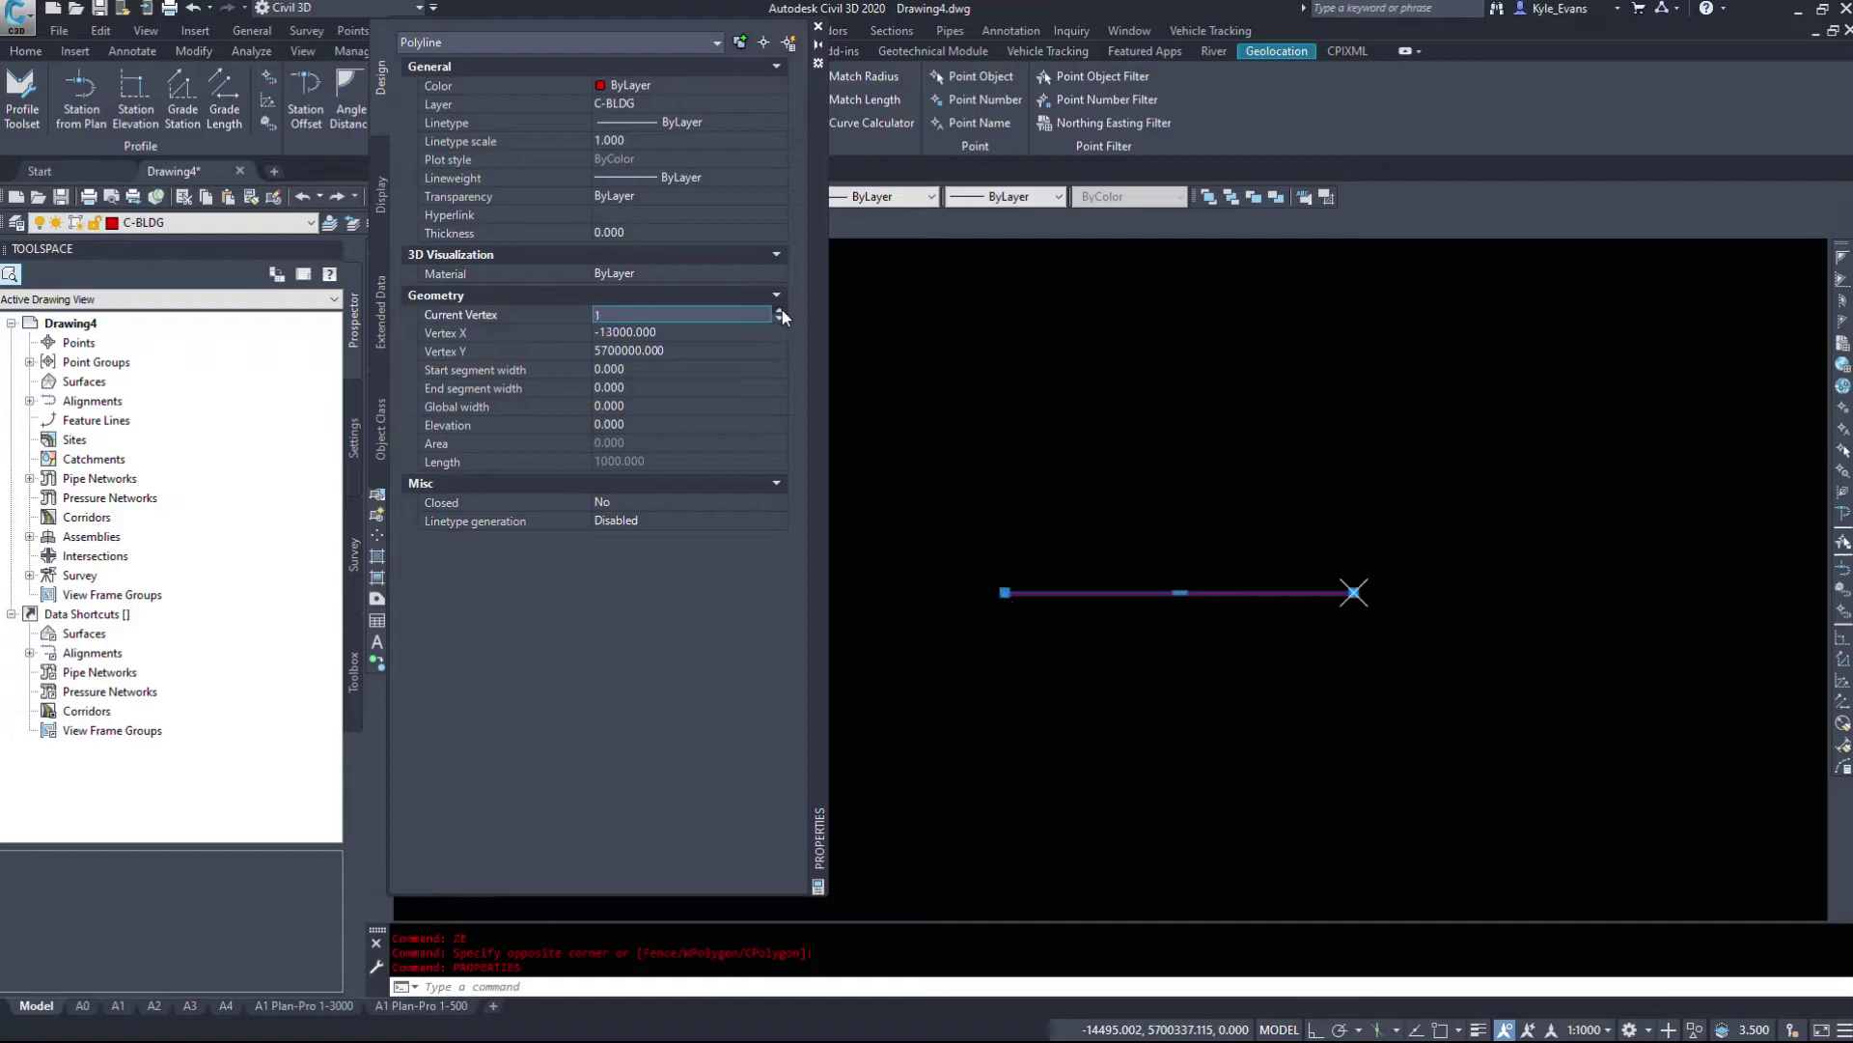
pyautogui.click(781, 311)
pyautogui.click(818, 26)
pyautogui.scroll(-5, 1180, 663)
pyautogui.click(1146, 711)
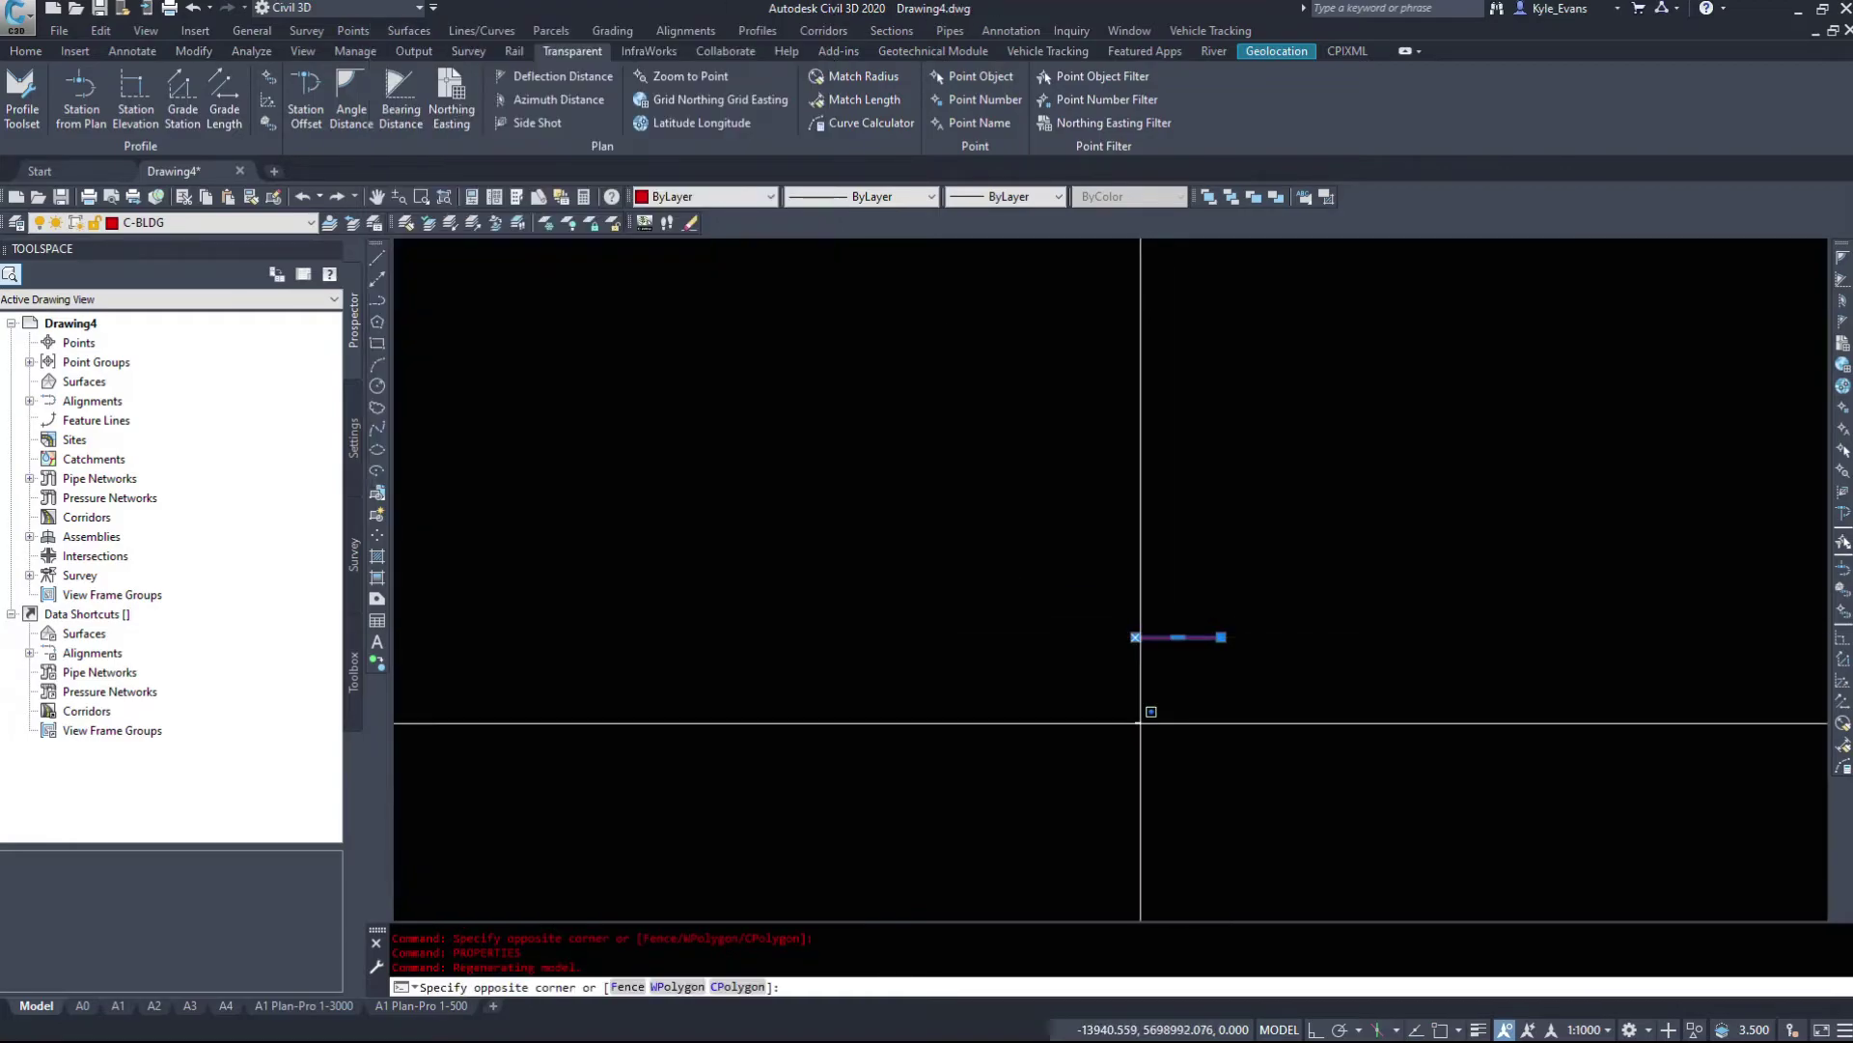
pyautogui.press('Escape')
pyautogui.click(1097, 634)
pyautogui.click(1014, 542)
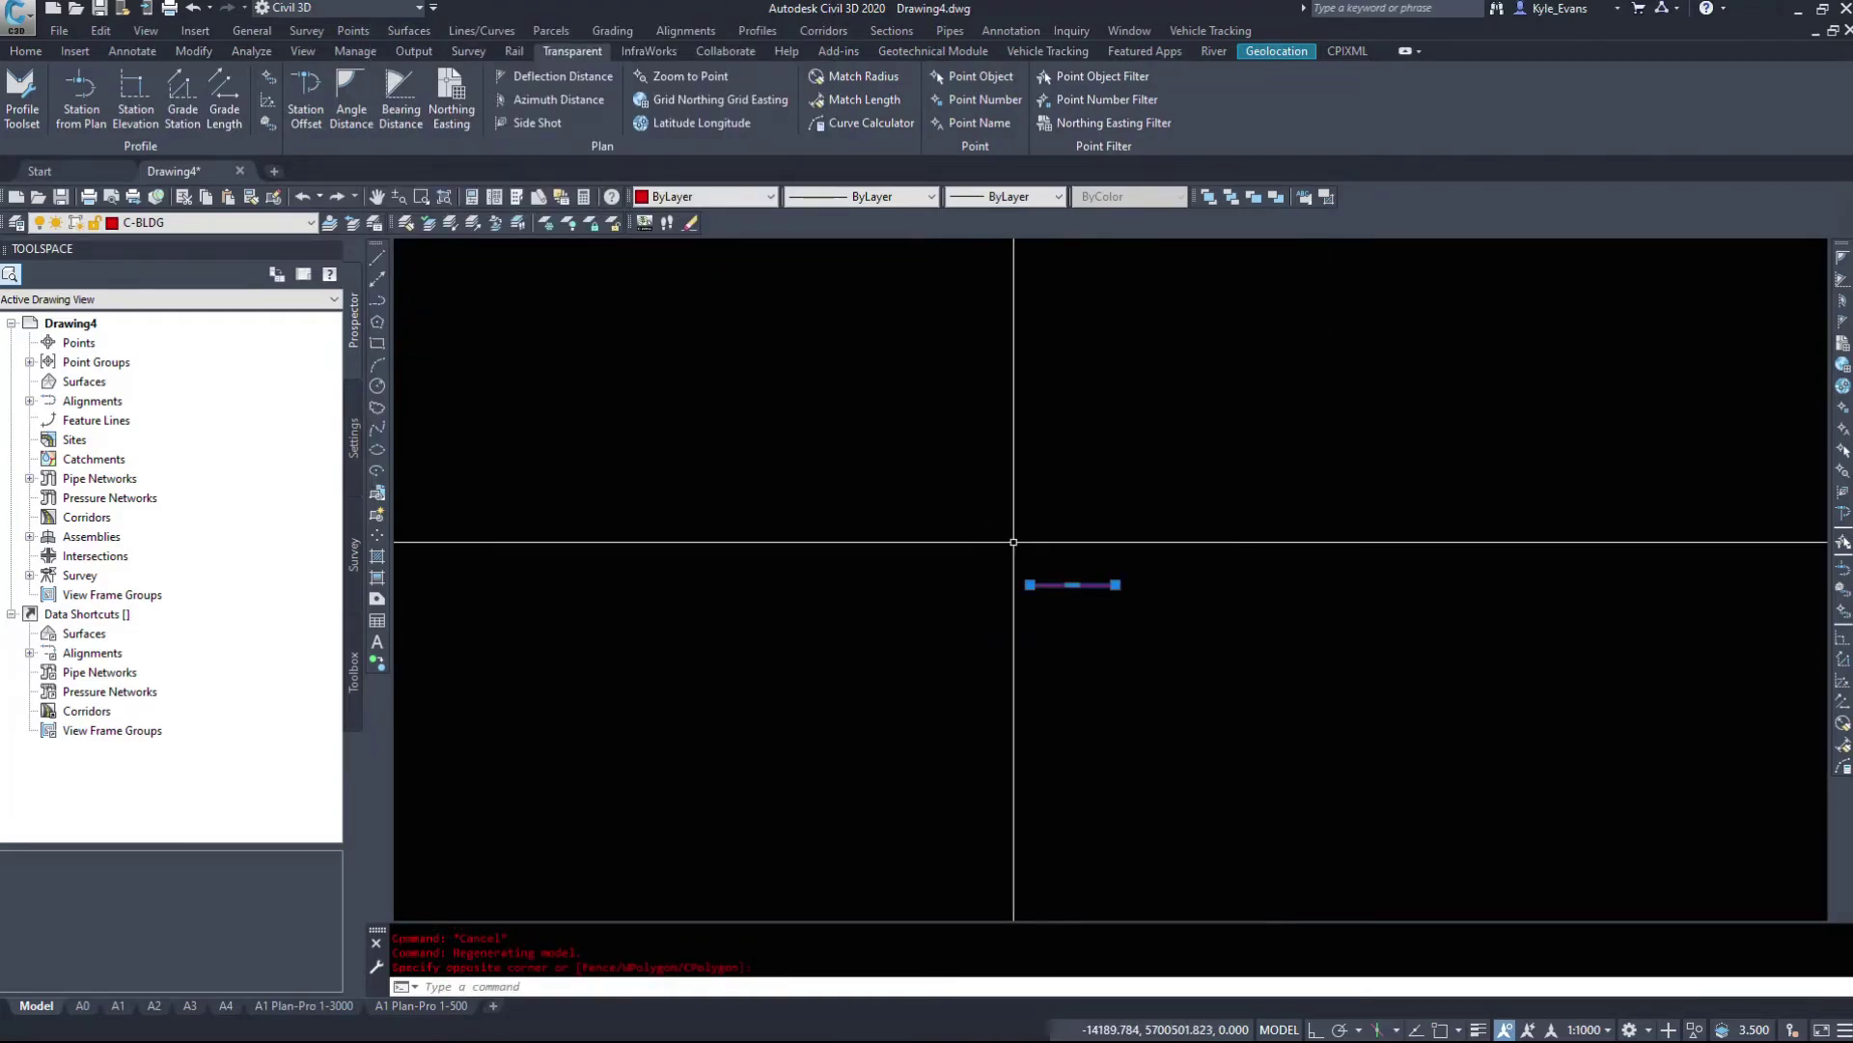
pyautogui.scroll(5, 1053, 580)
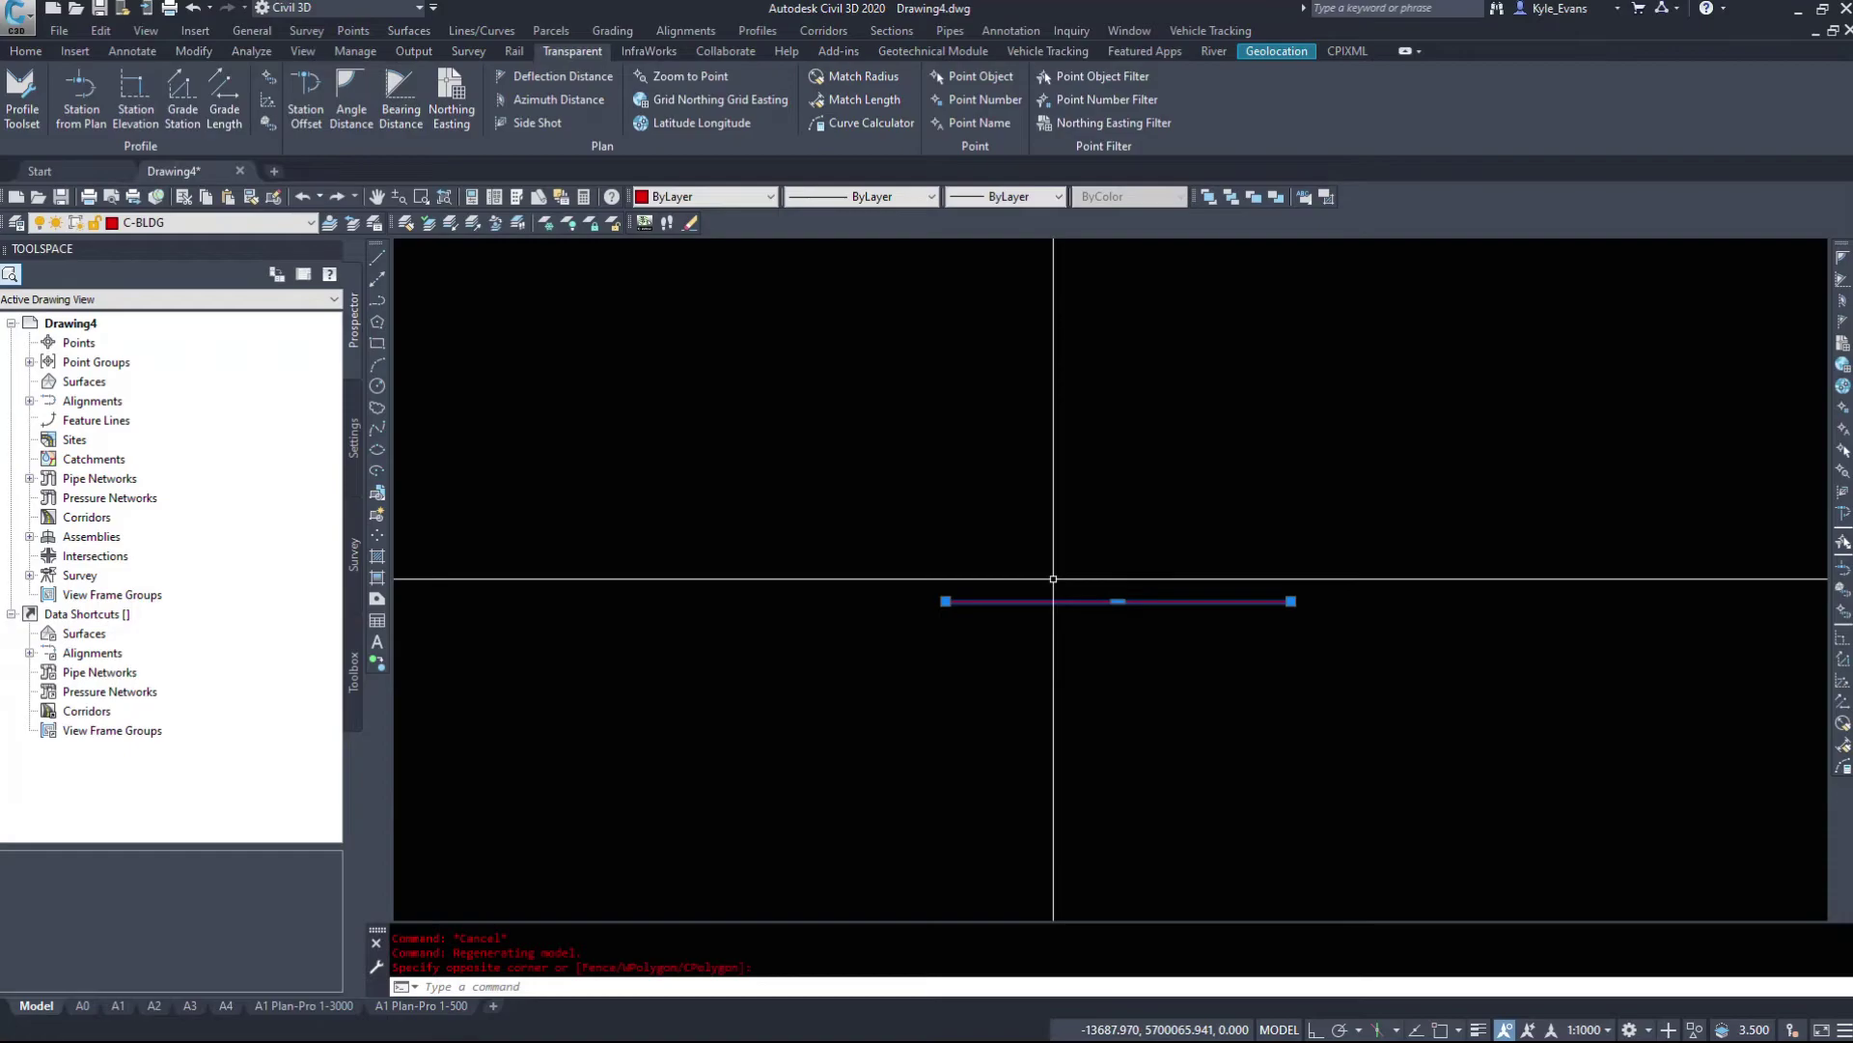
pyautogui.moveTo(1053, 578); pyautogui.dragTo(903, 499, button='middle')
pyautogui.press('Escape')
pyautogui.press('Escape')
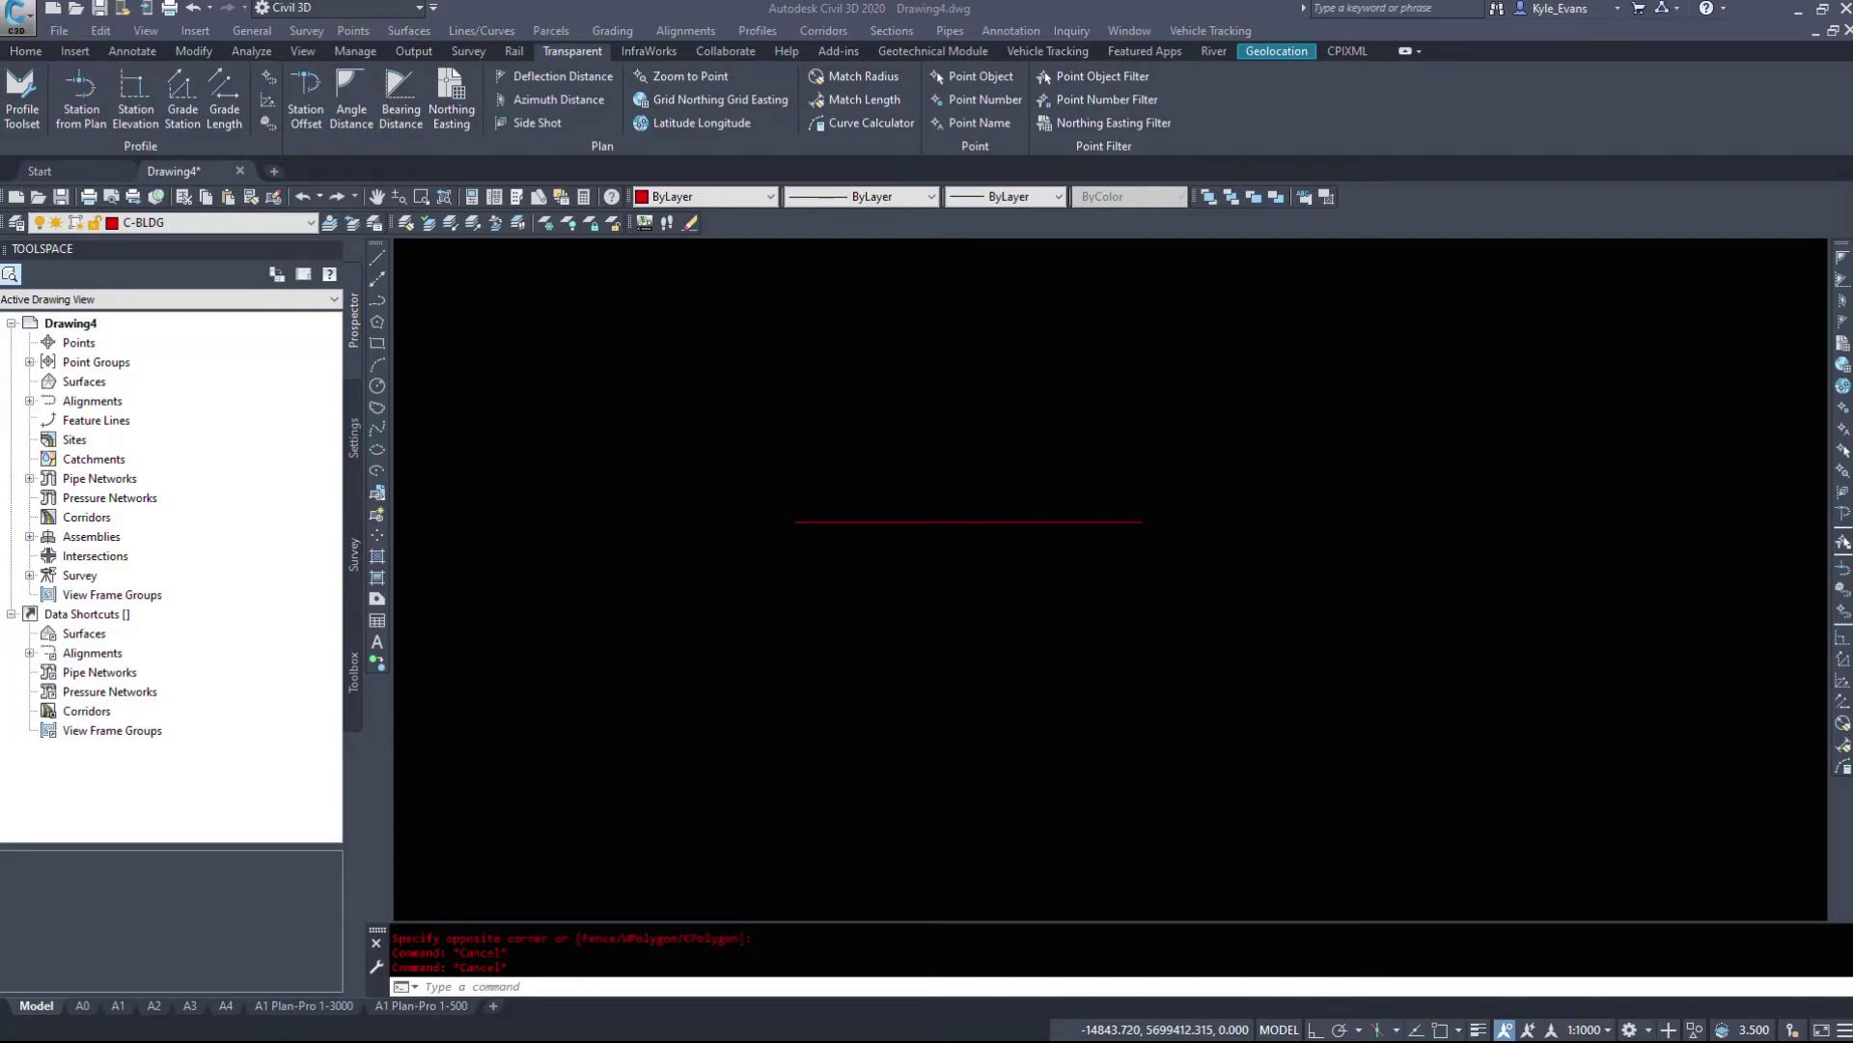
# Start a polyline at latitude 51.0300, longitude -114.0900 using Latitude Longitude
pyautogui.click(996, 521)
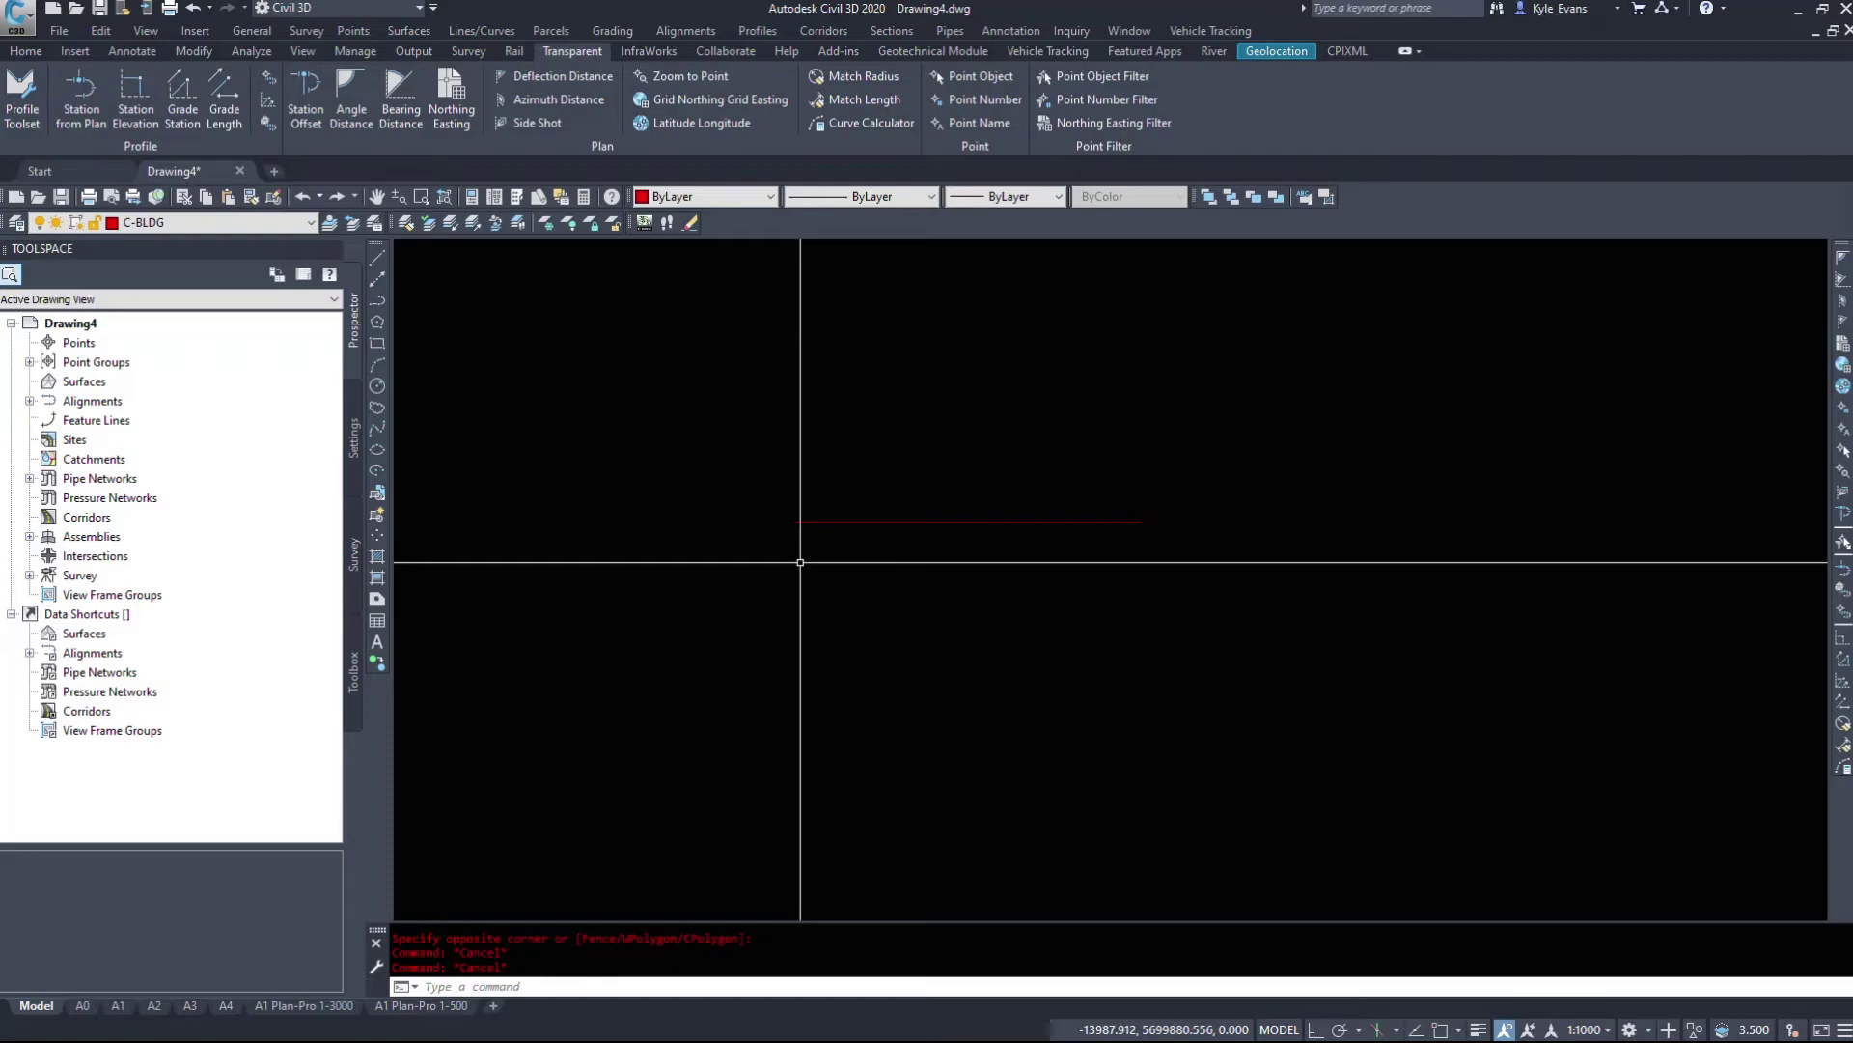
pyautogui.write('PL')
pyautogui.press('Return')
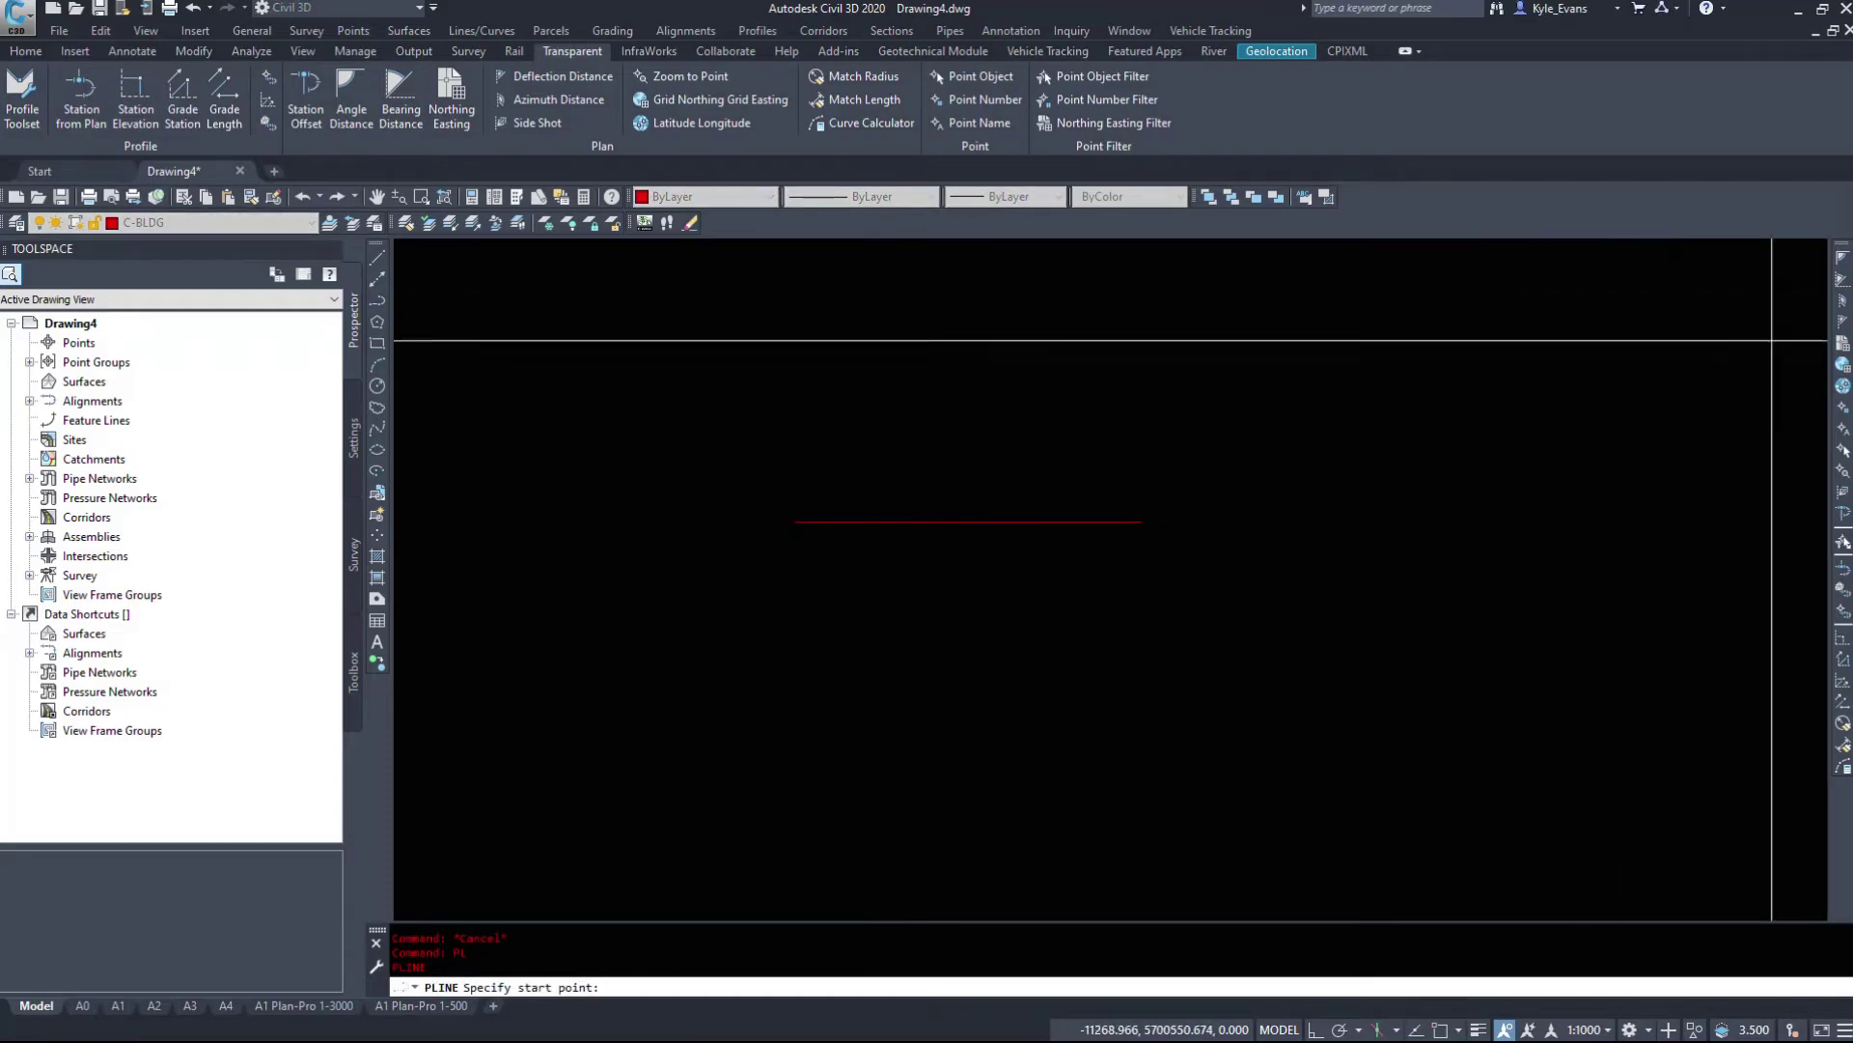
pyautogui.click(1843, 387)
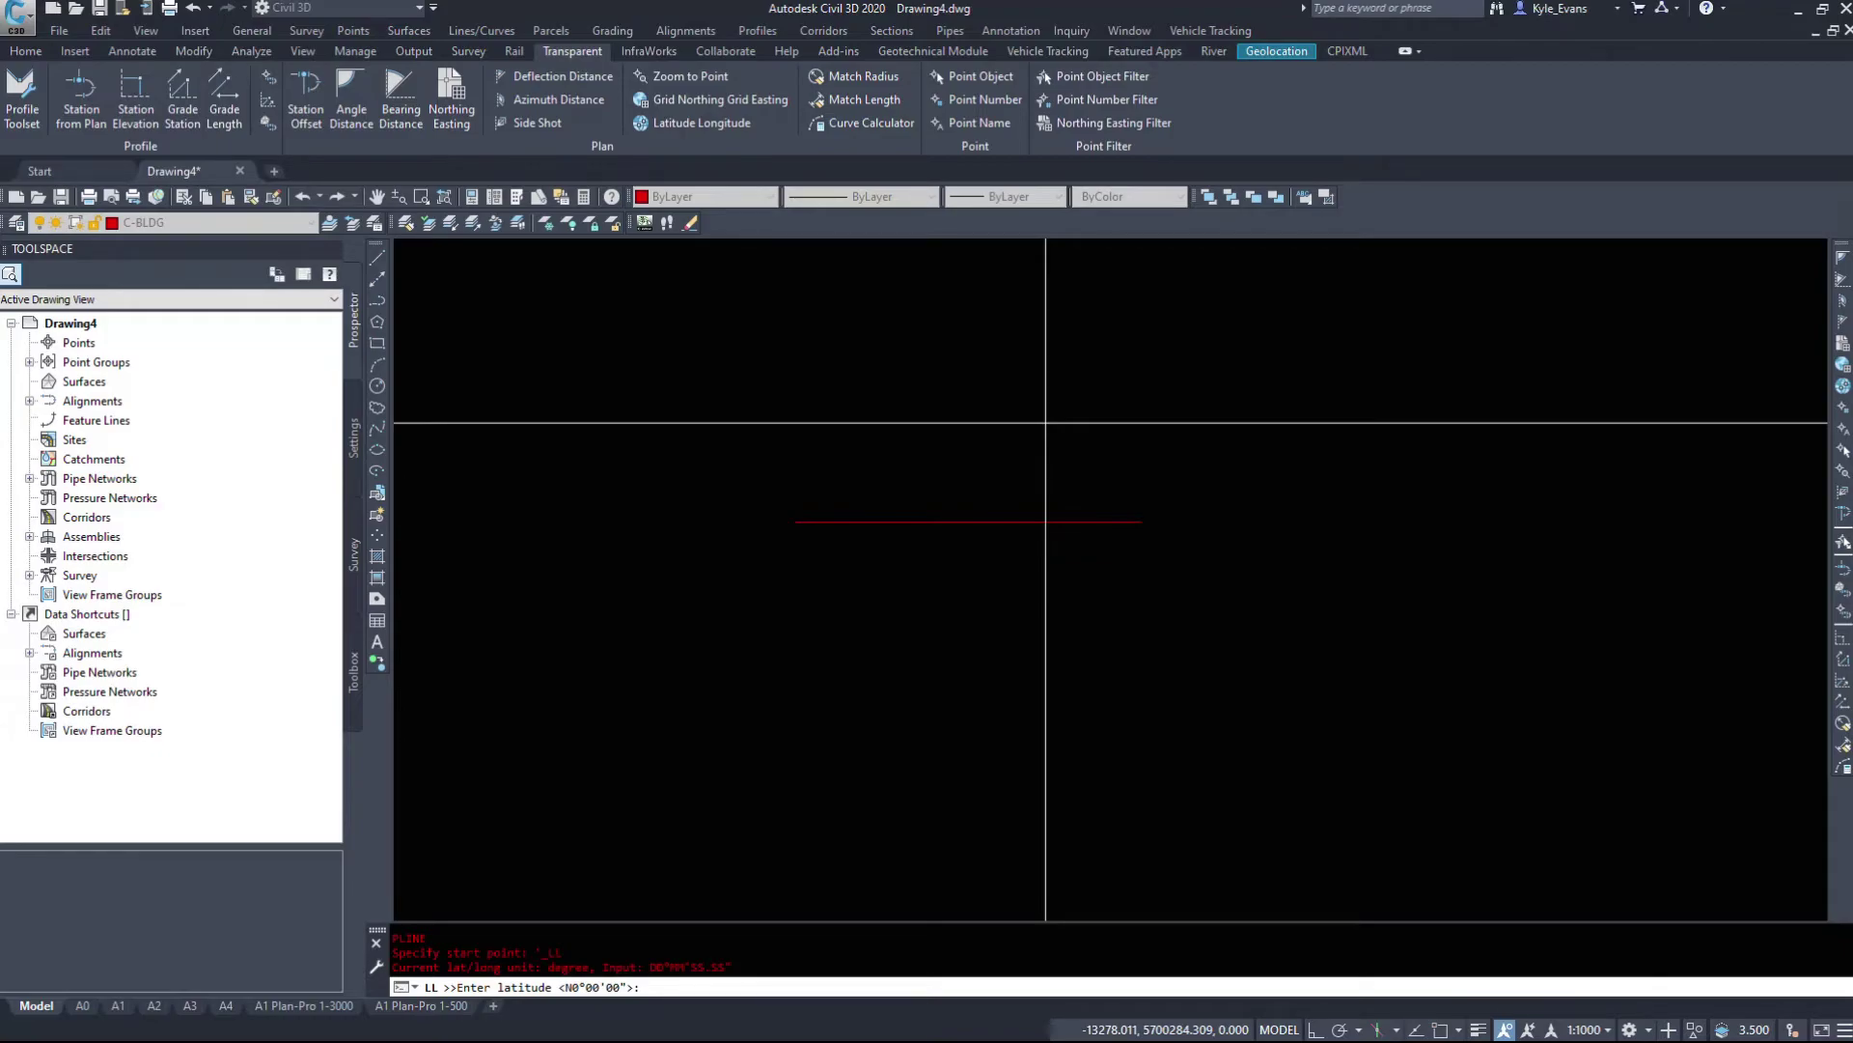
pyautogui.write('51.03000')
pyautogui.press('BackSpace')
pyautogui.press('Return')
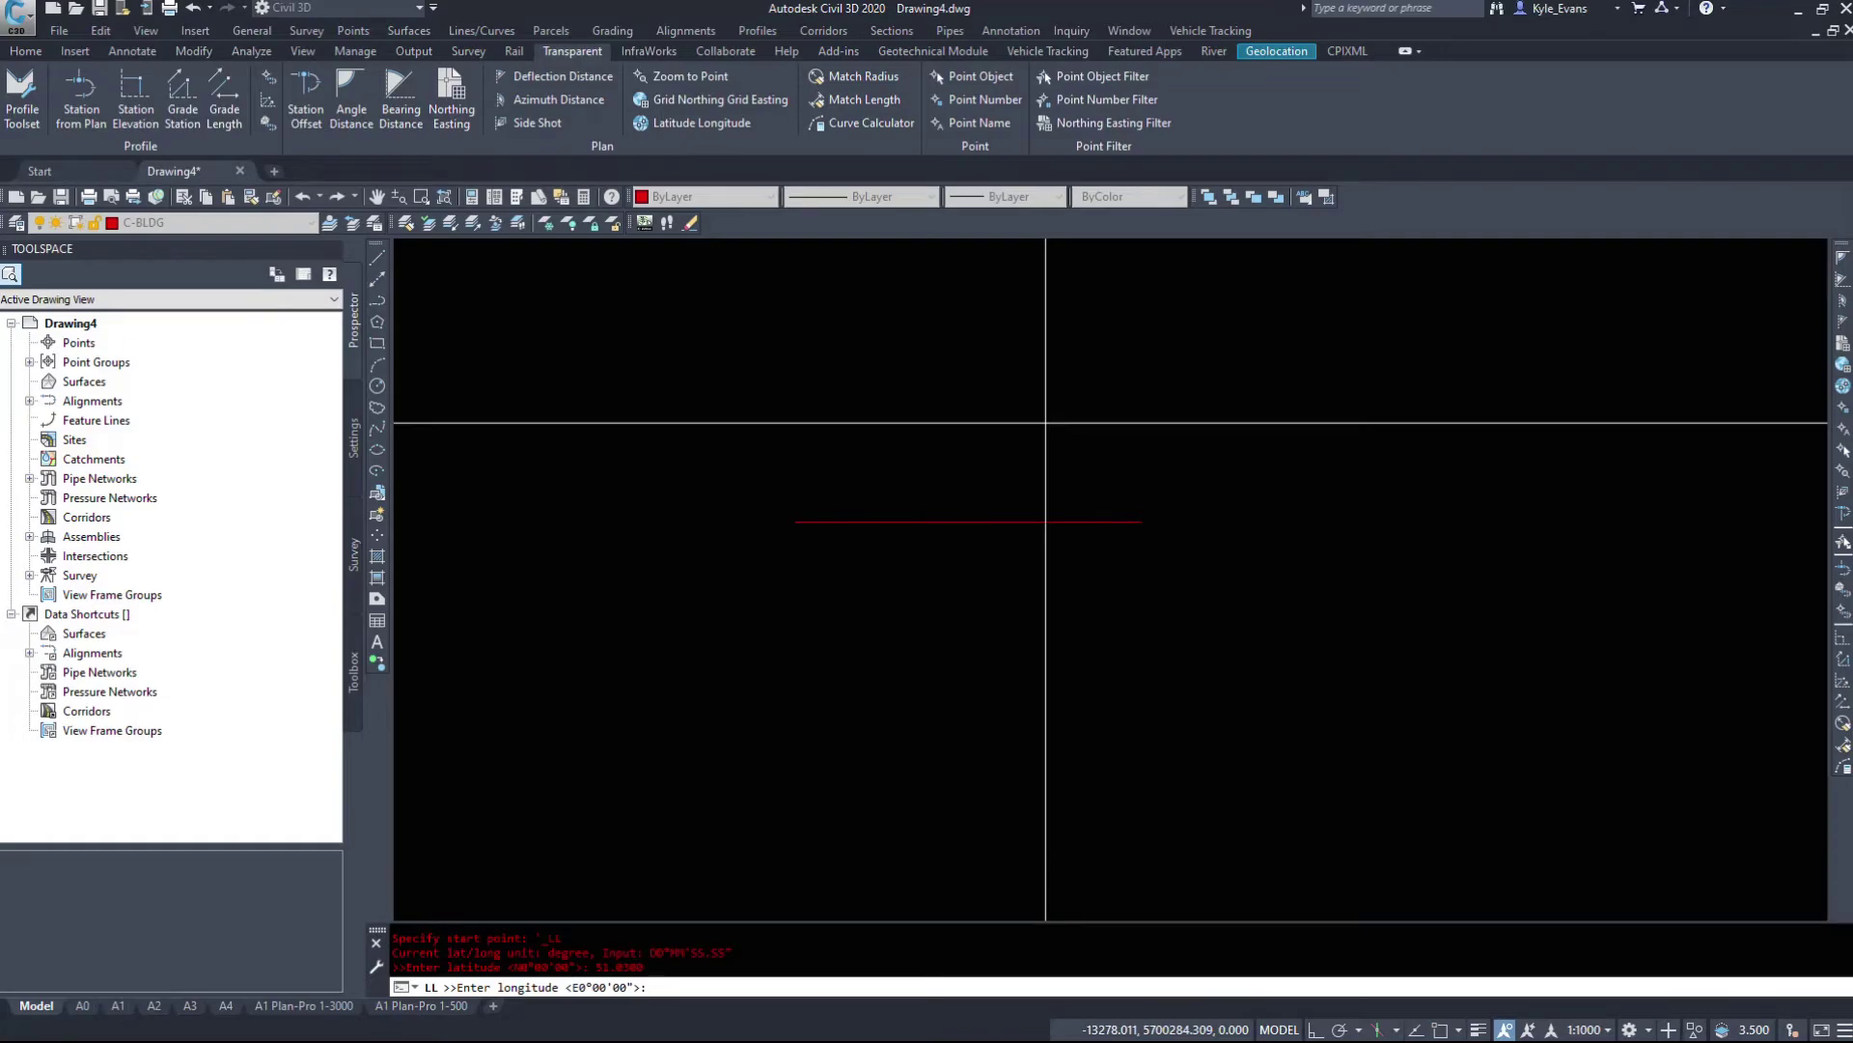
pyautogui.write('-114.0900')
pyautogui.press('Return')
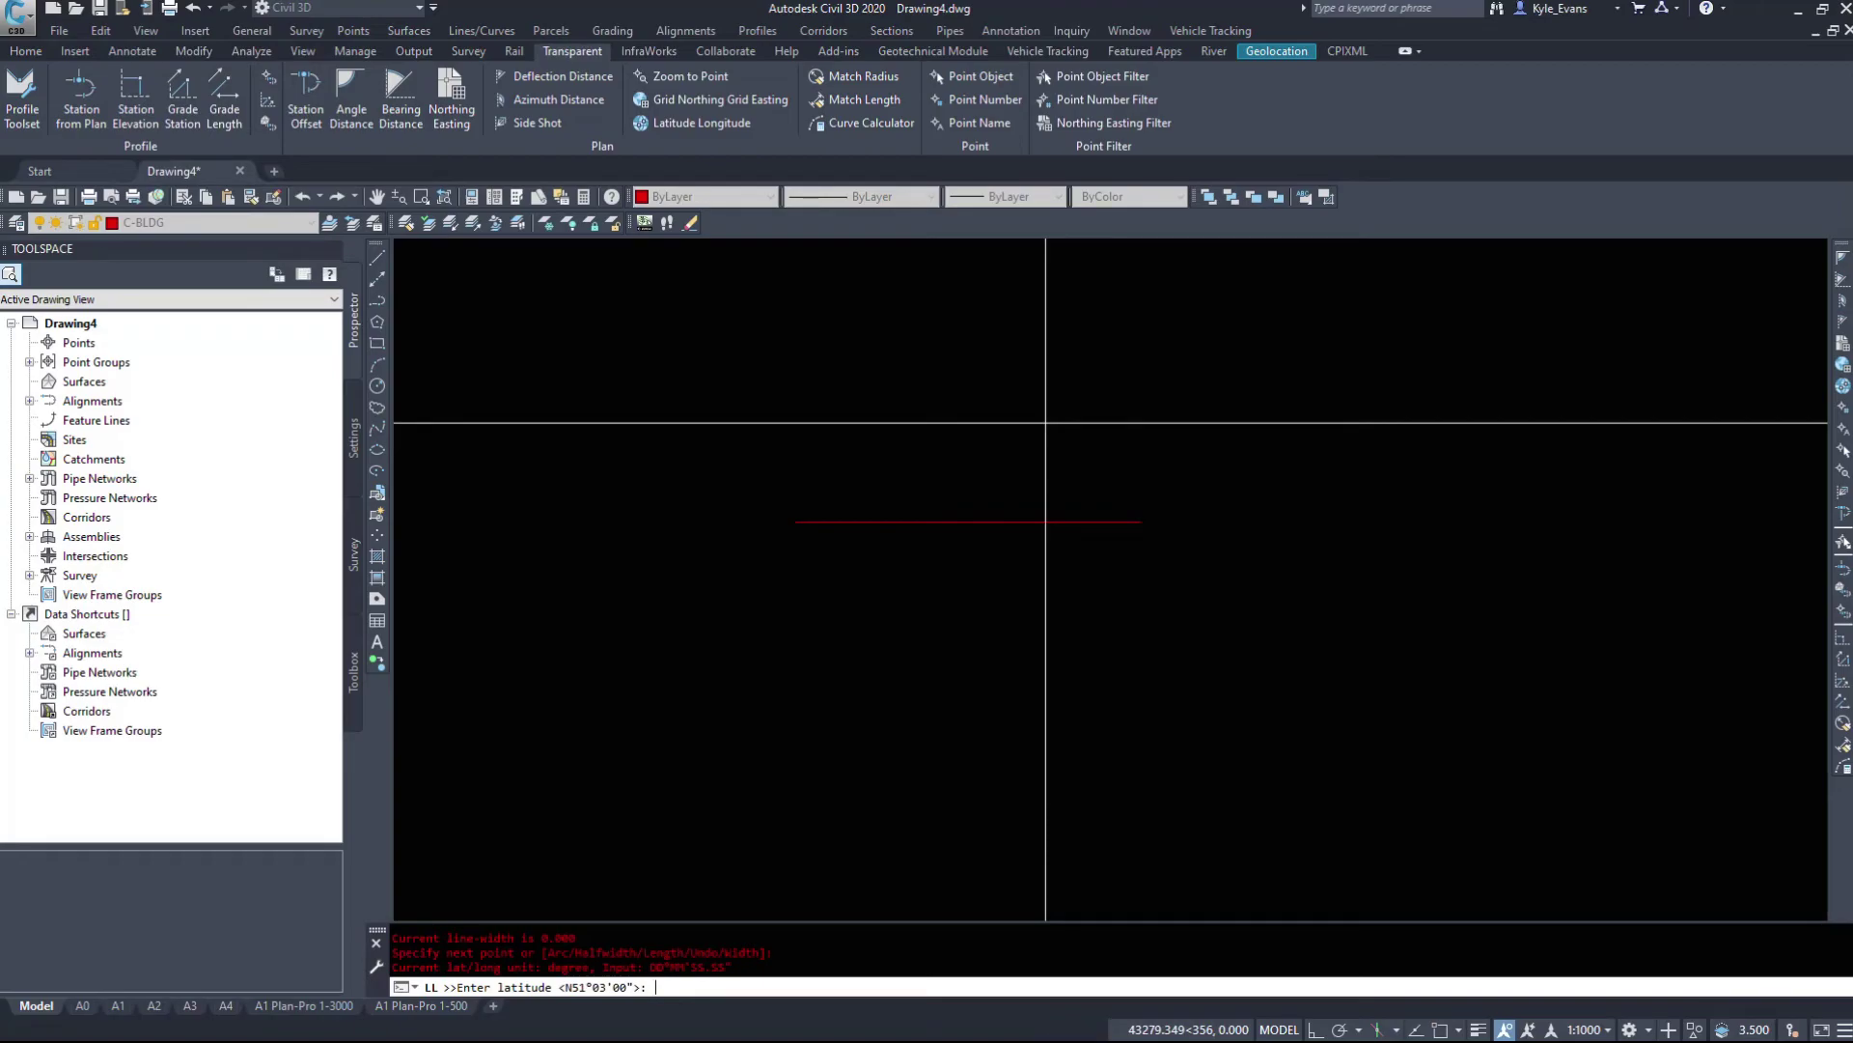
# Add the next vertex at latitude 51.0100, longitude -114.1000 and end the polyline
pyautogui.write('51.0100')
pyautogui.press('Return')
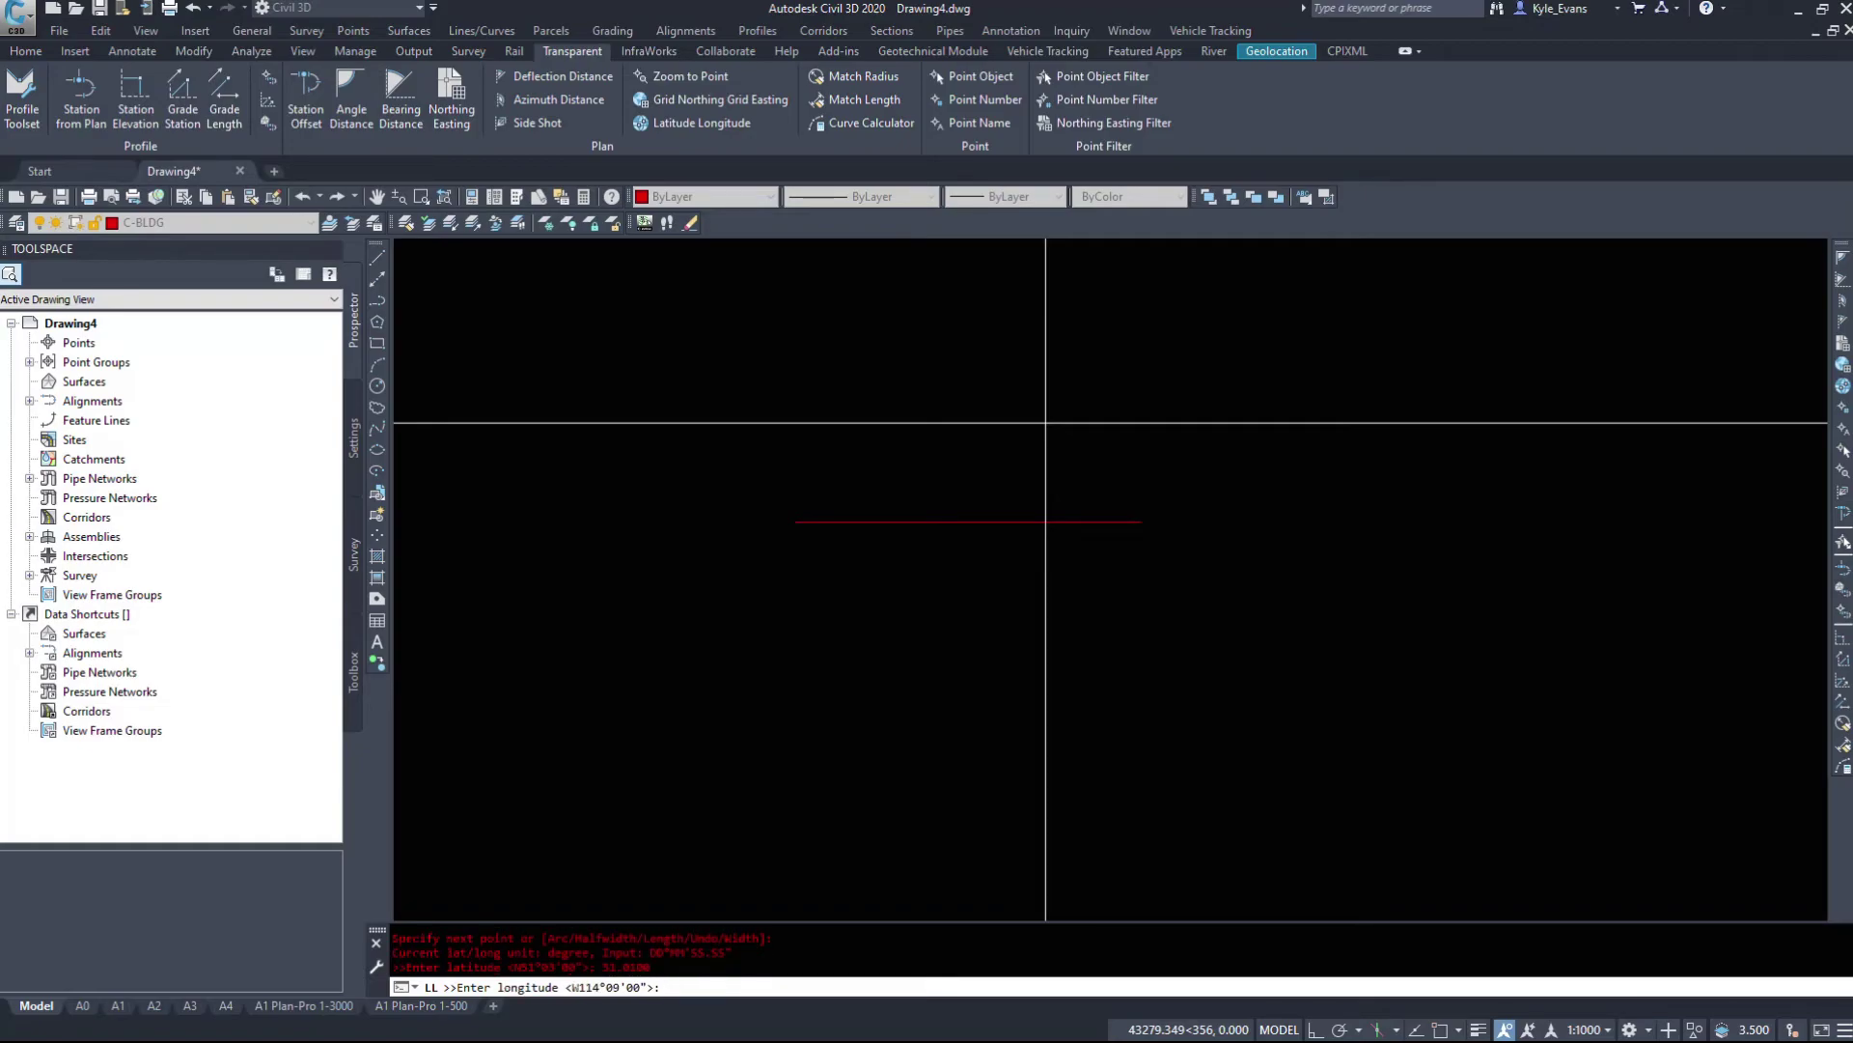
pyautogui.write('-114.1000')
pyautogui.press('Return')
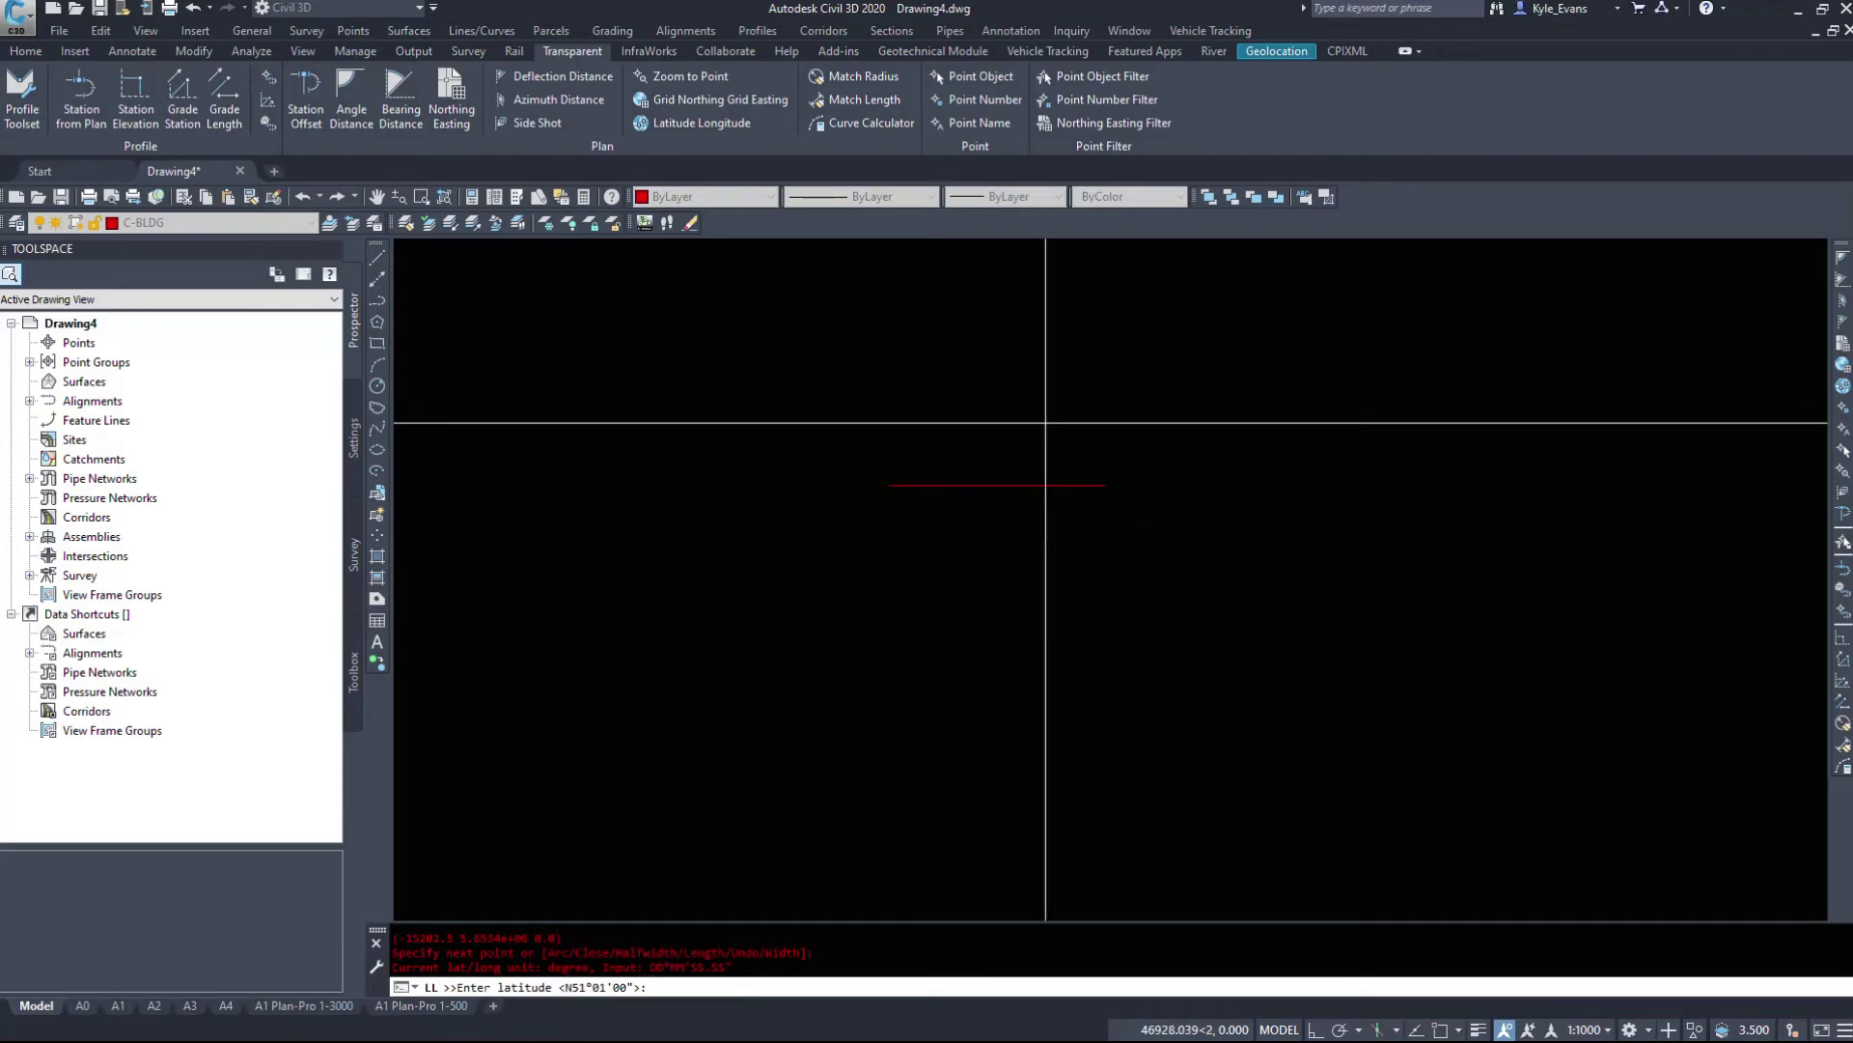
pyautogui.press('Escape')
pyautogui.press('Escape')
pyautogui.scroll(-5, 993, 584)
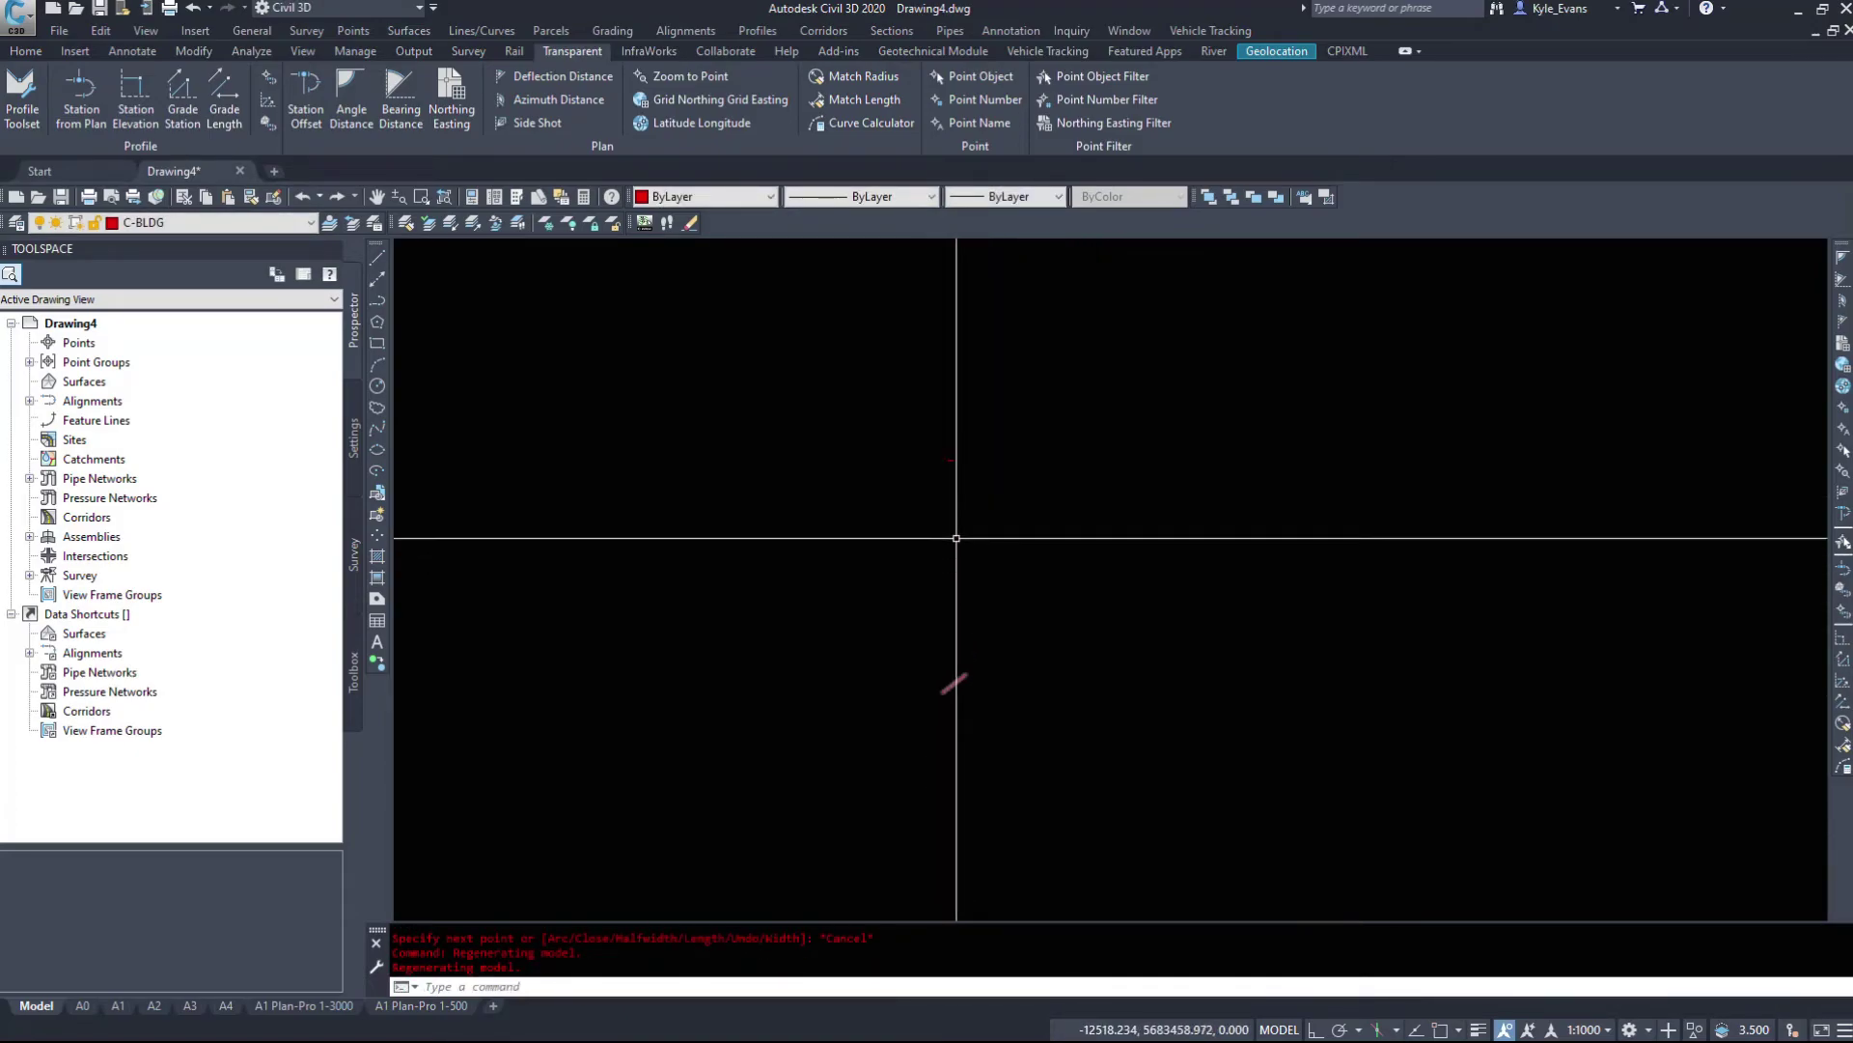
pyautogui.click(956, 680)
pyautogui.click(910, 618)
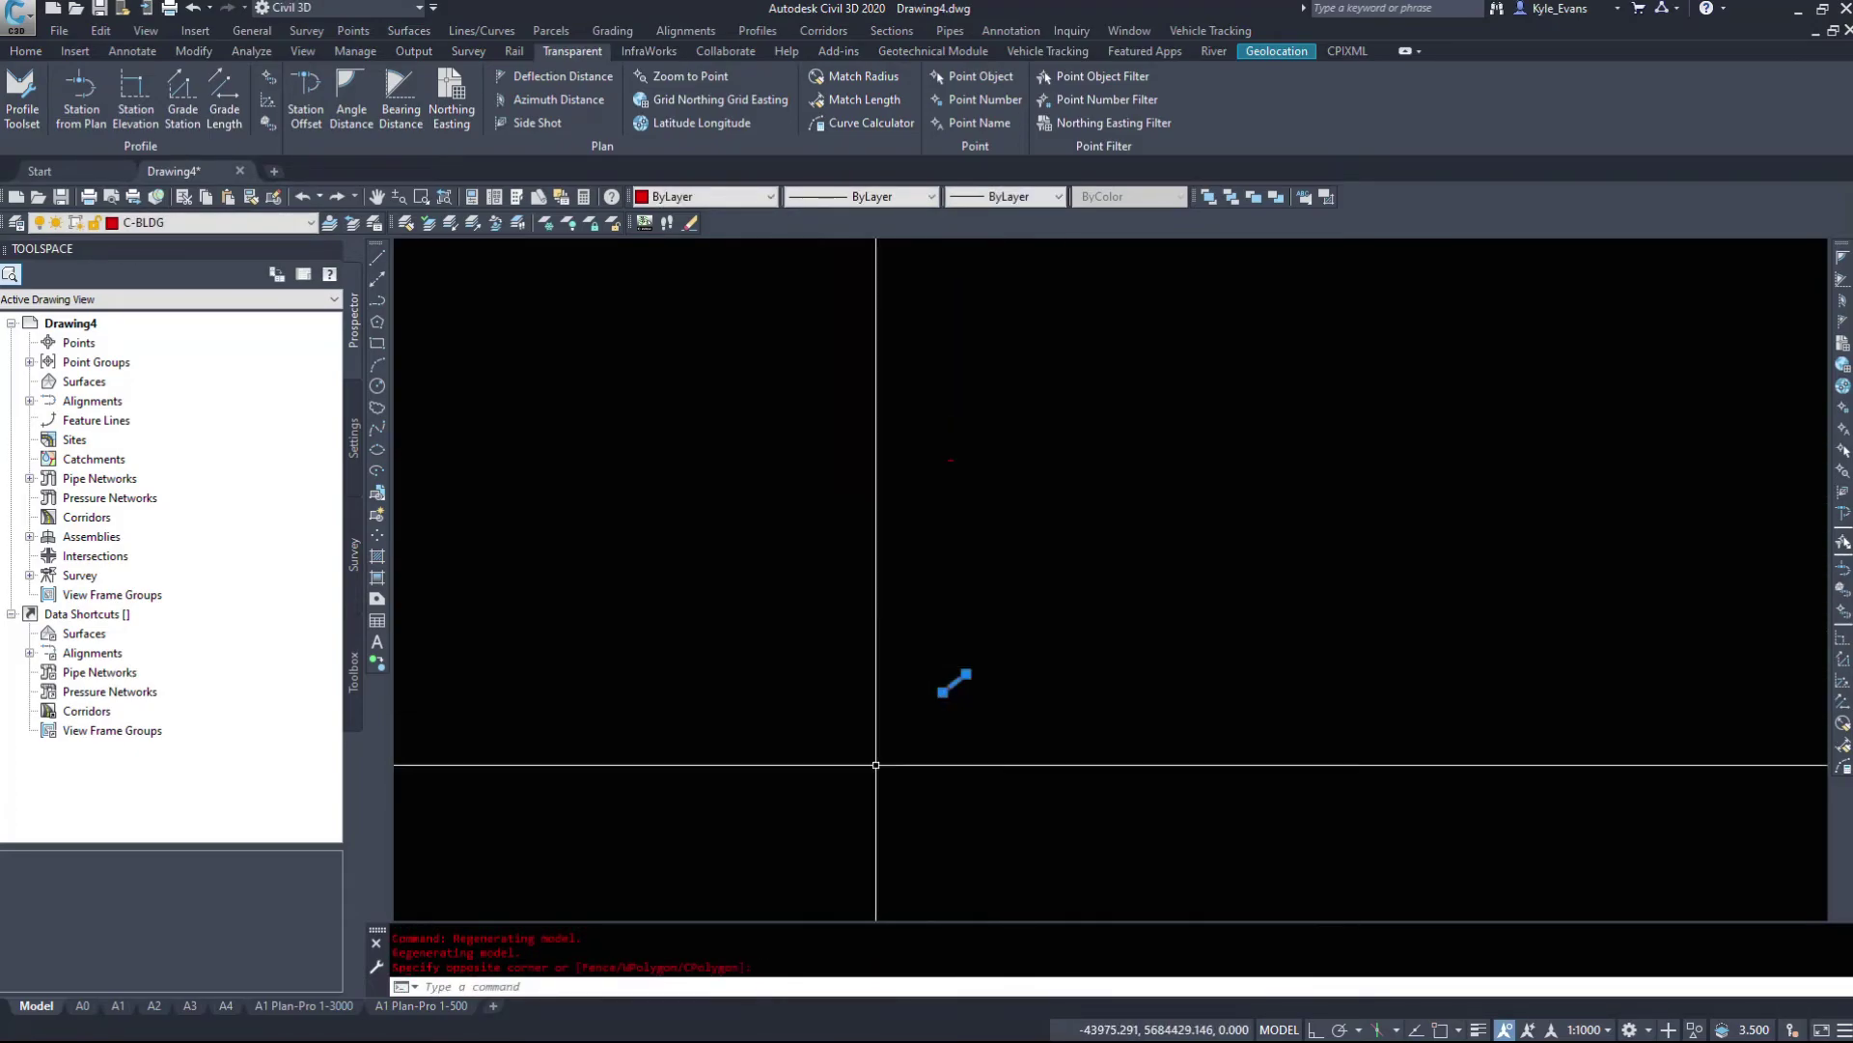
pyautogui.press('Escape')
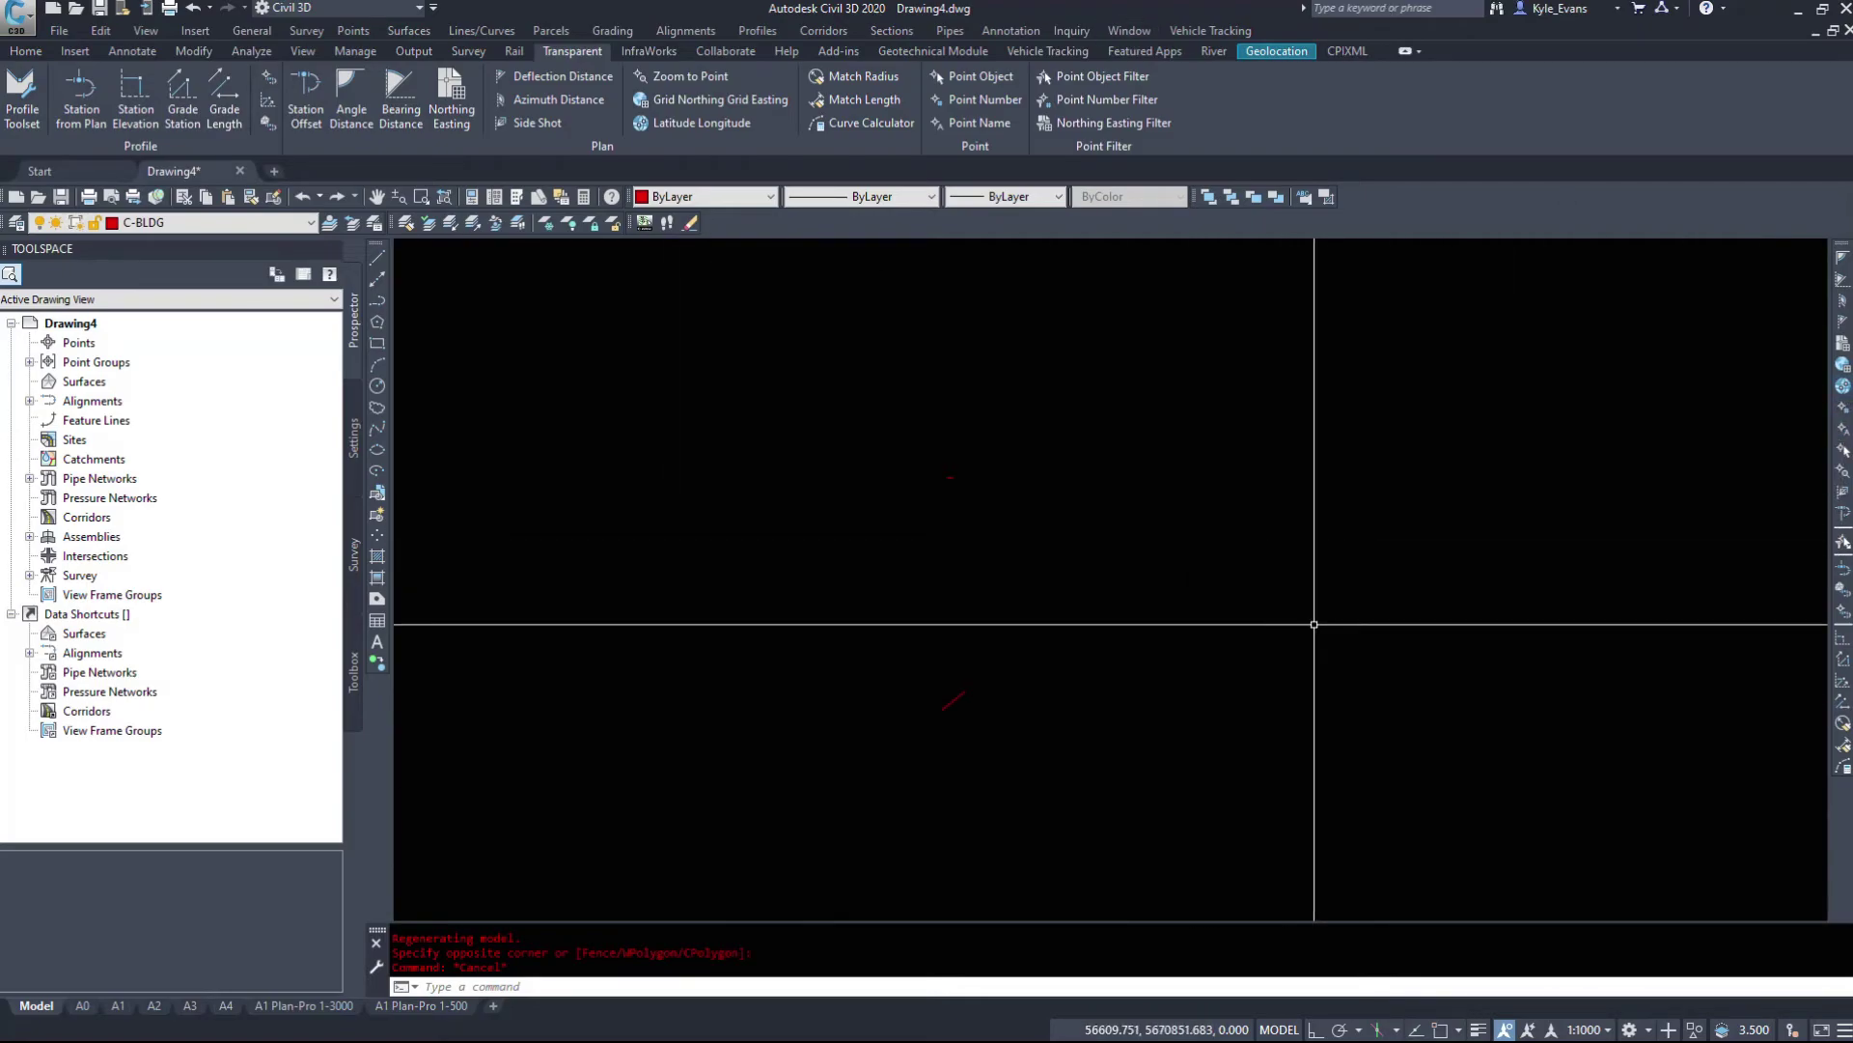
pyautogui.moveTo(1314, 625); pyautogui.dragTo(1427, 562, button='middle')
# Change the drawing's coordinate system code to LL-CSRS in Drawing Settings
pyautogui.write('edit')
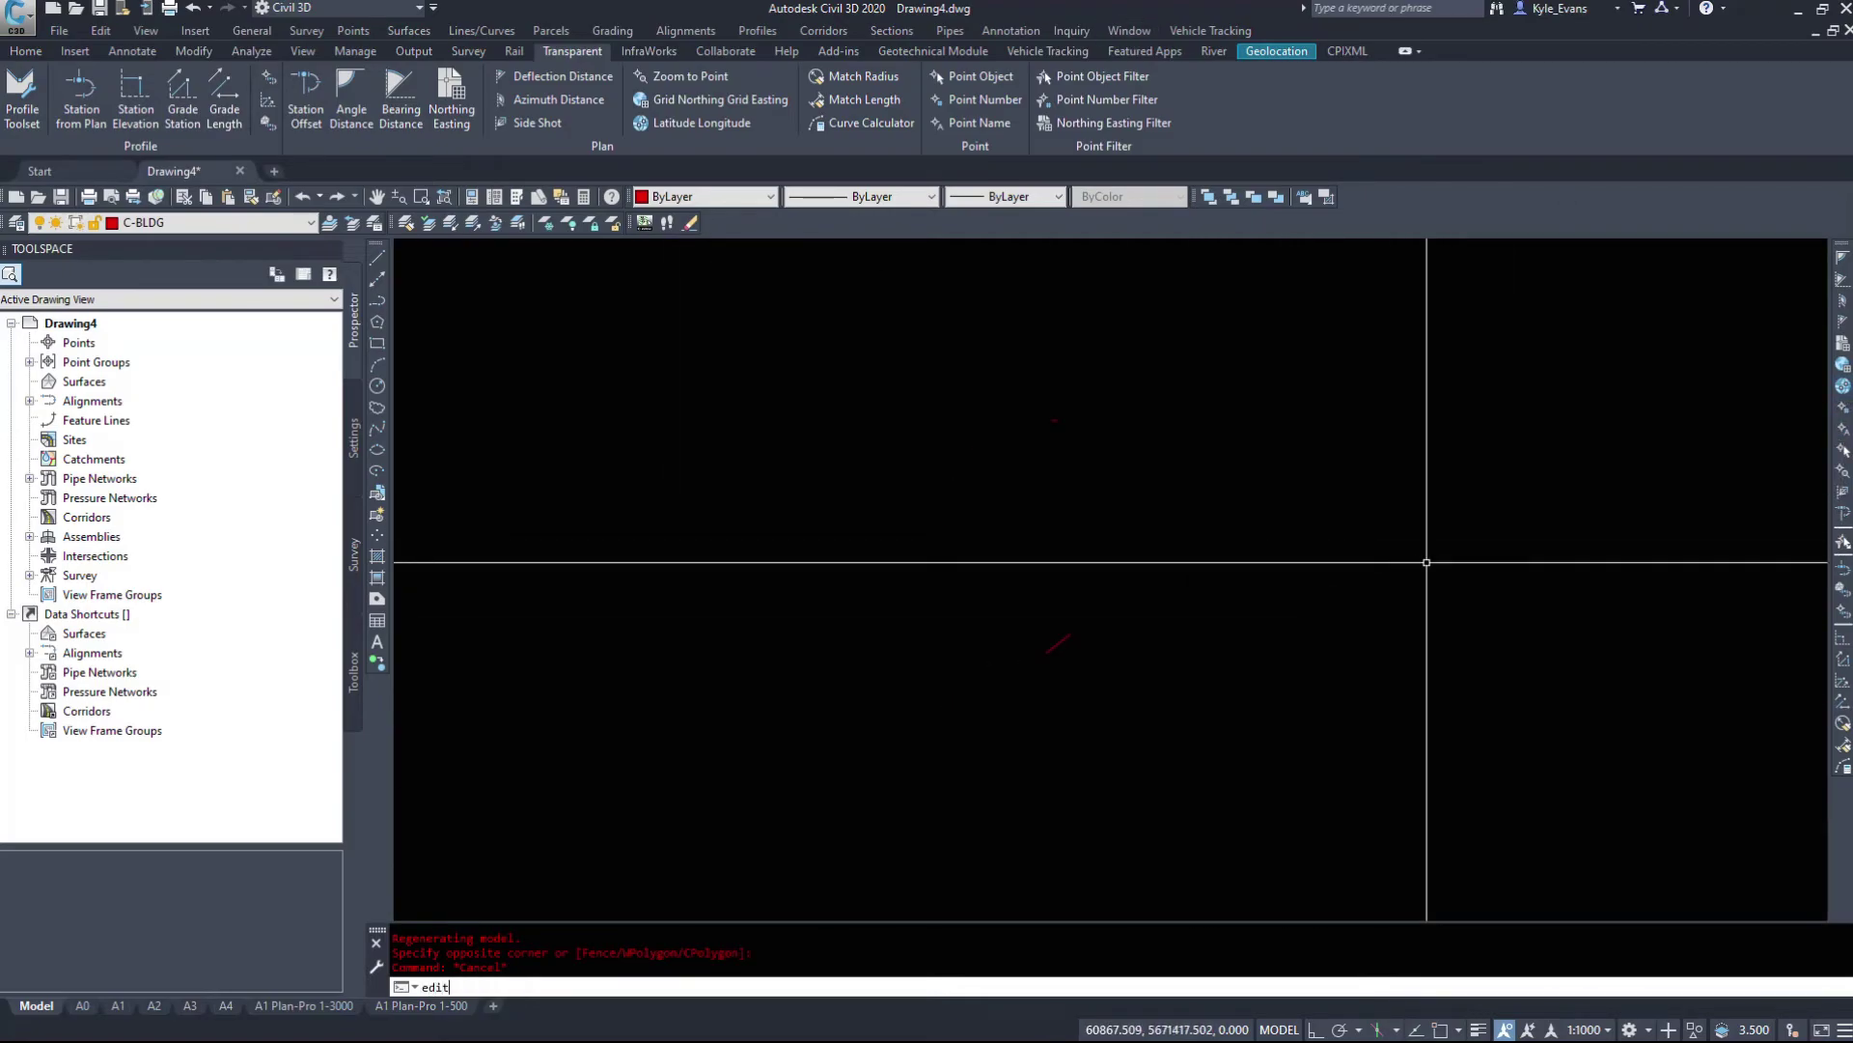
pyautogui.write('drawing')
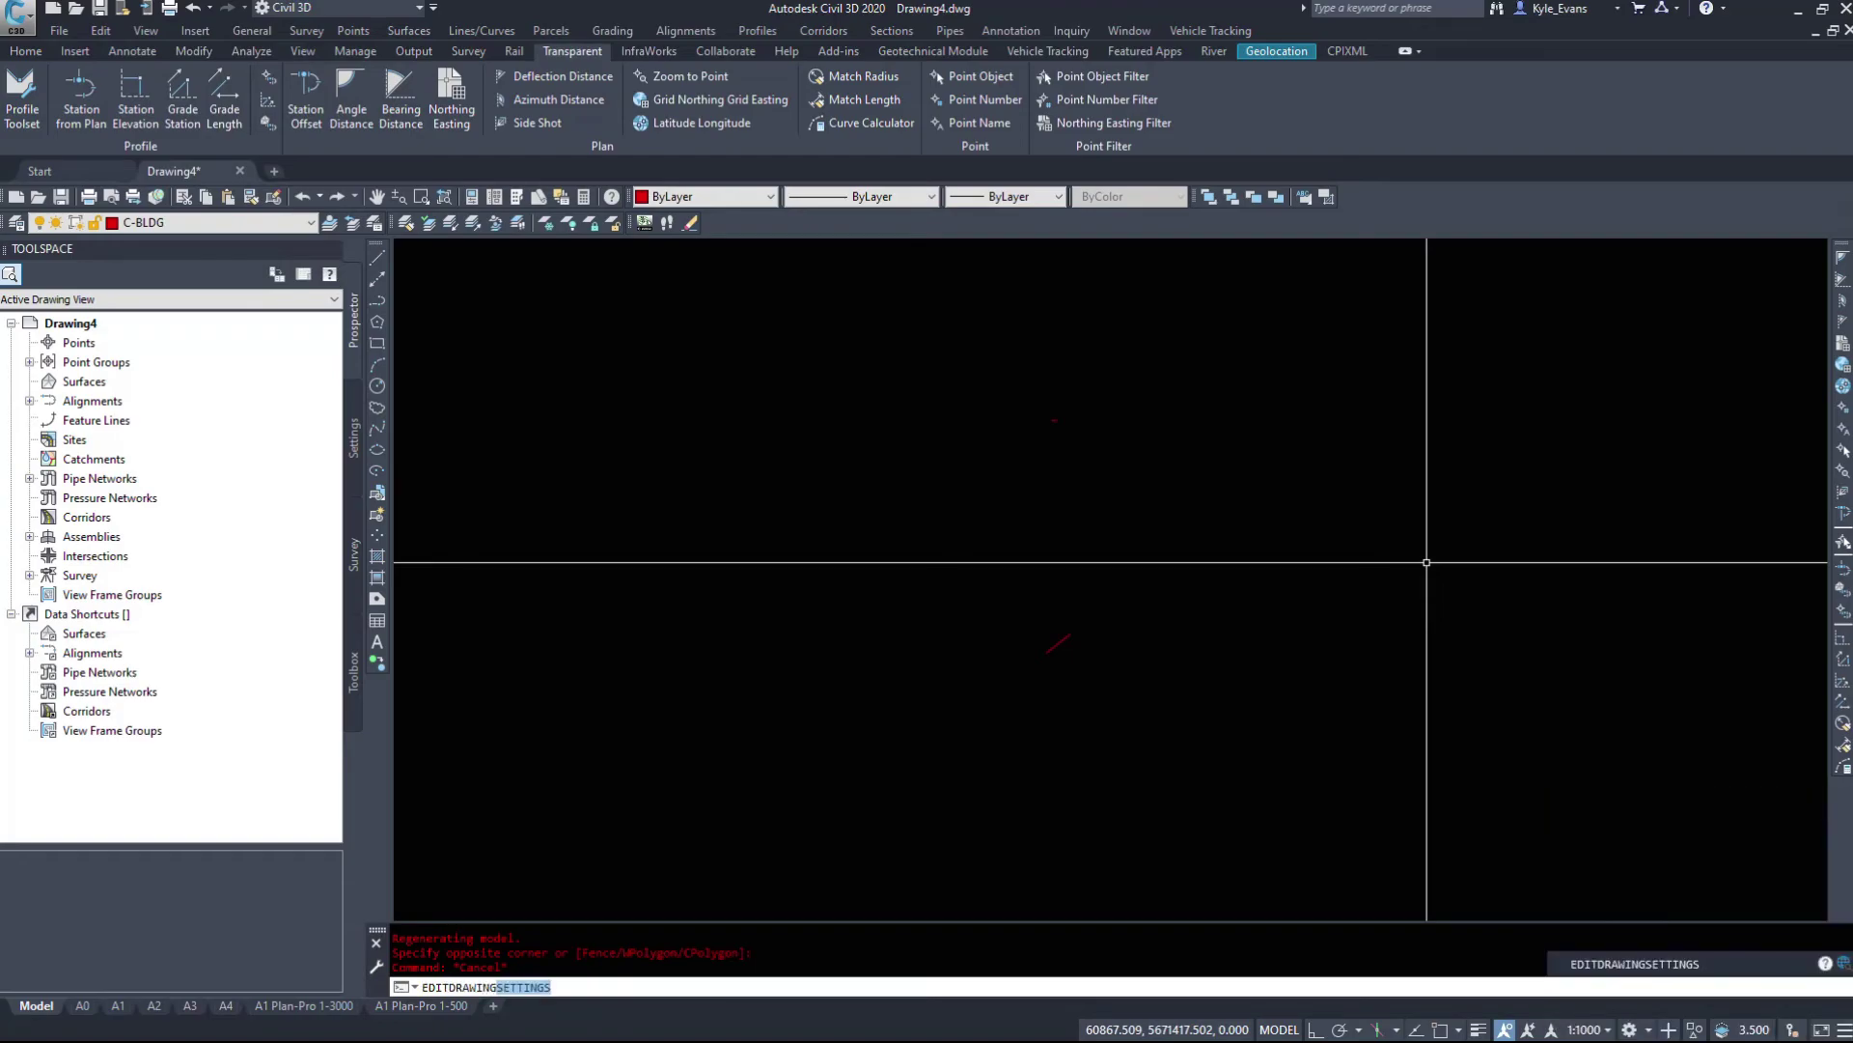
pyautogui.press('Return')
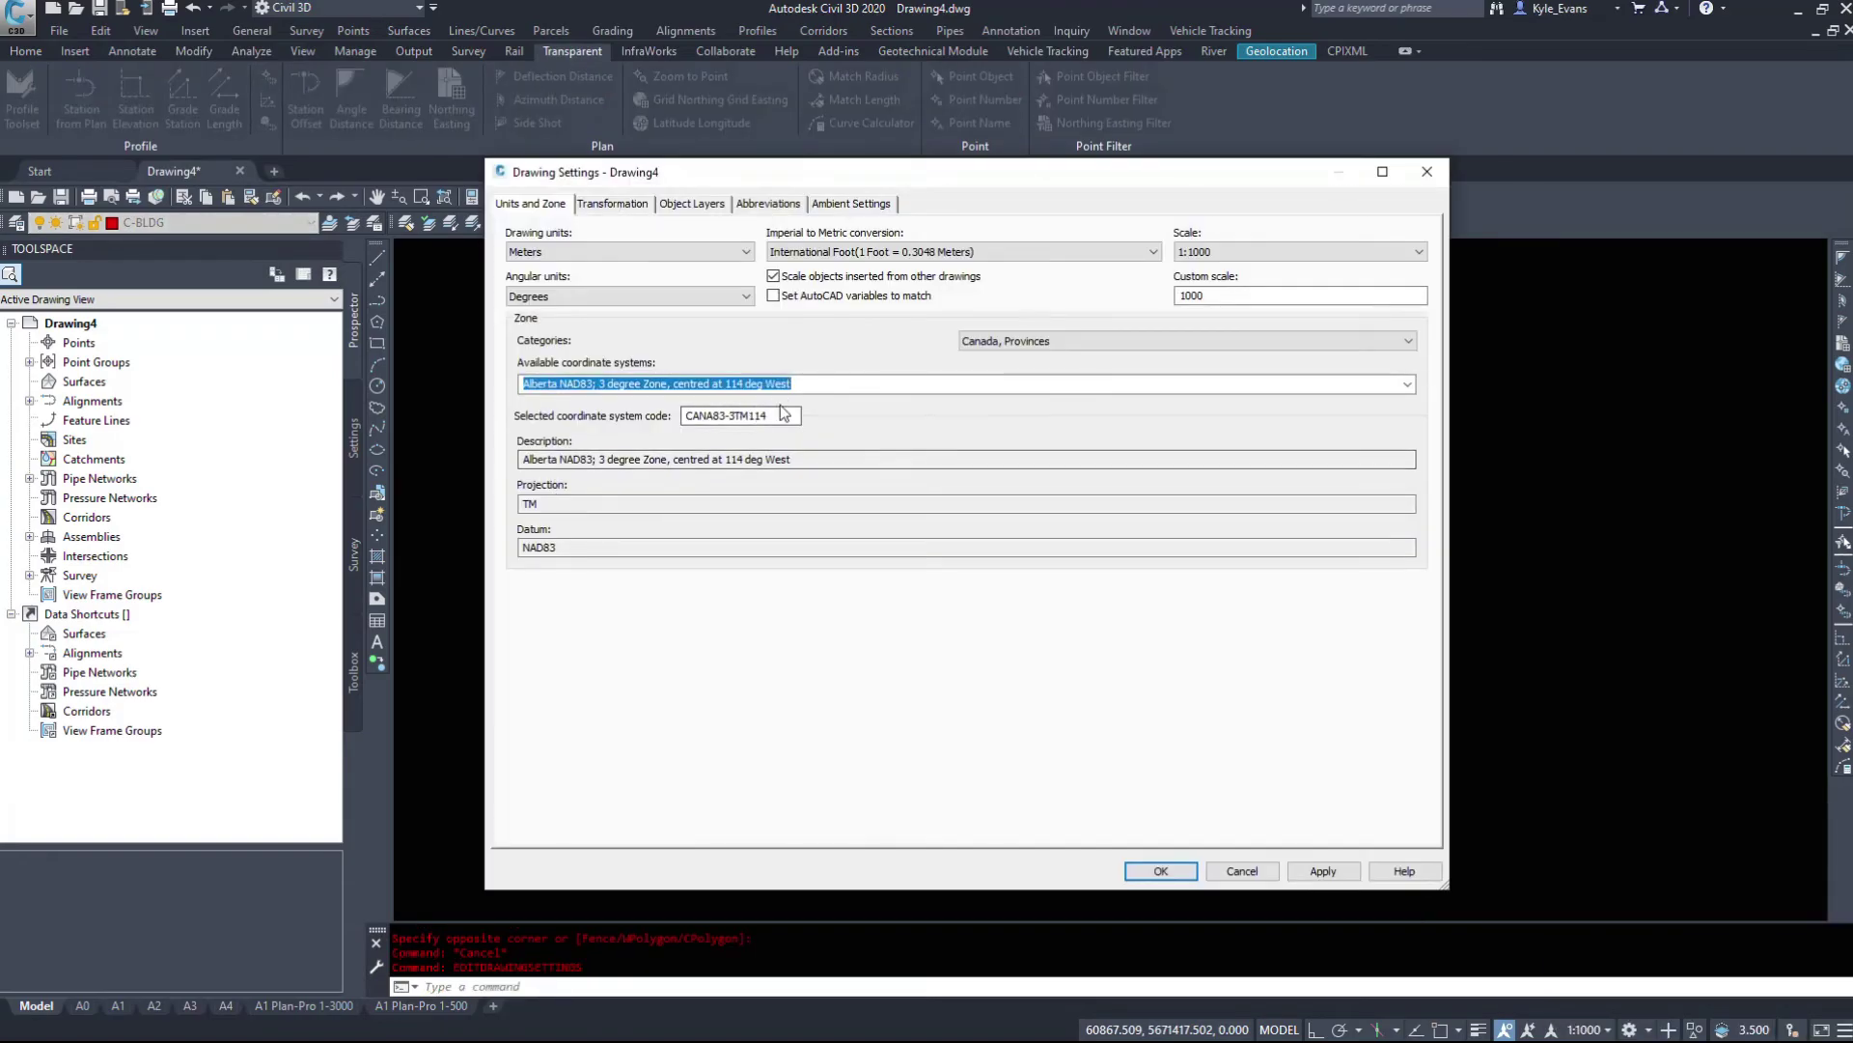
pyautogui.write('ll-csrs')
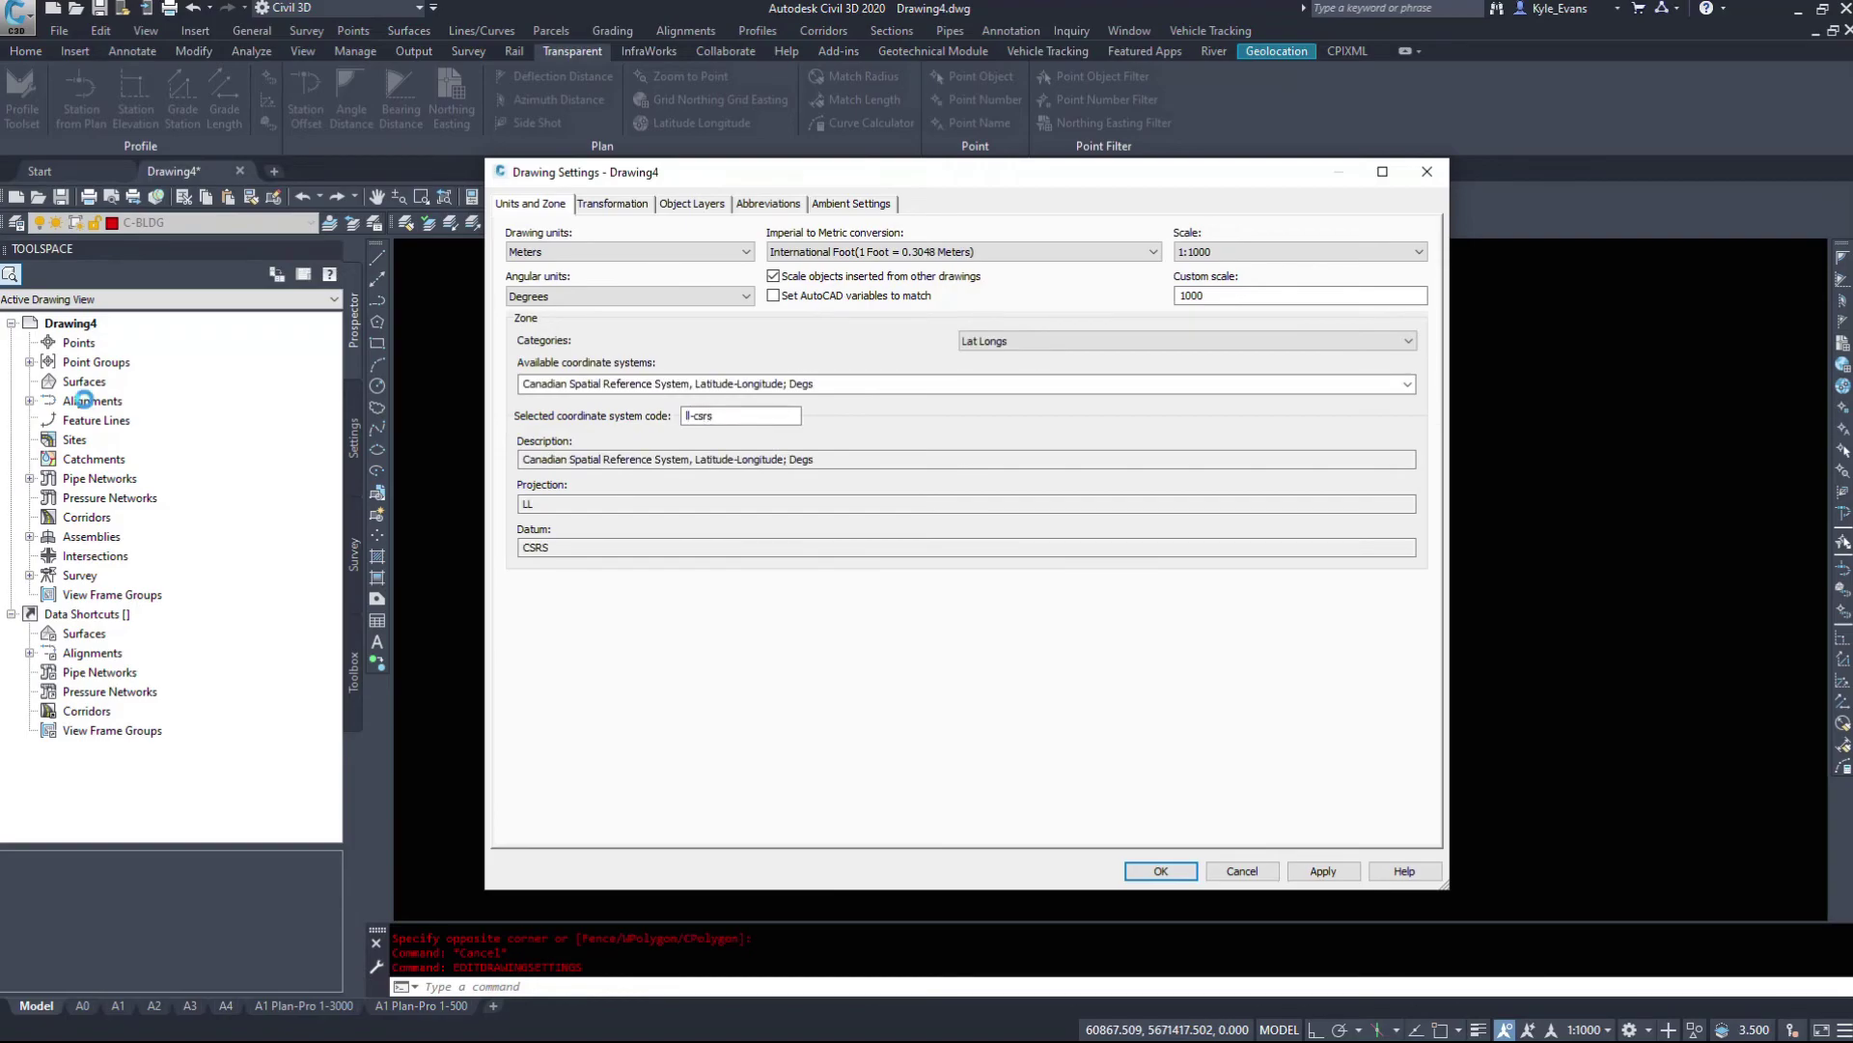
pyautogui.press('Return')
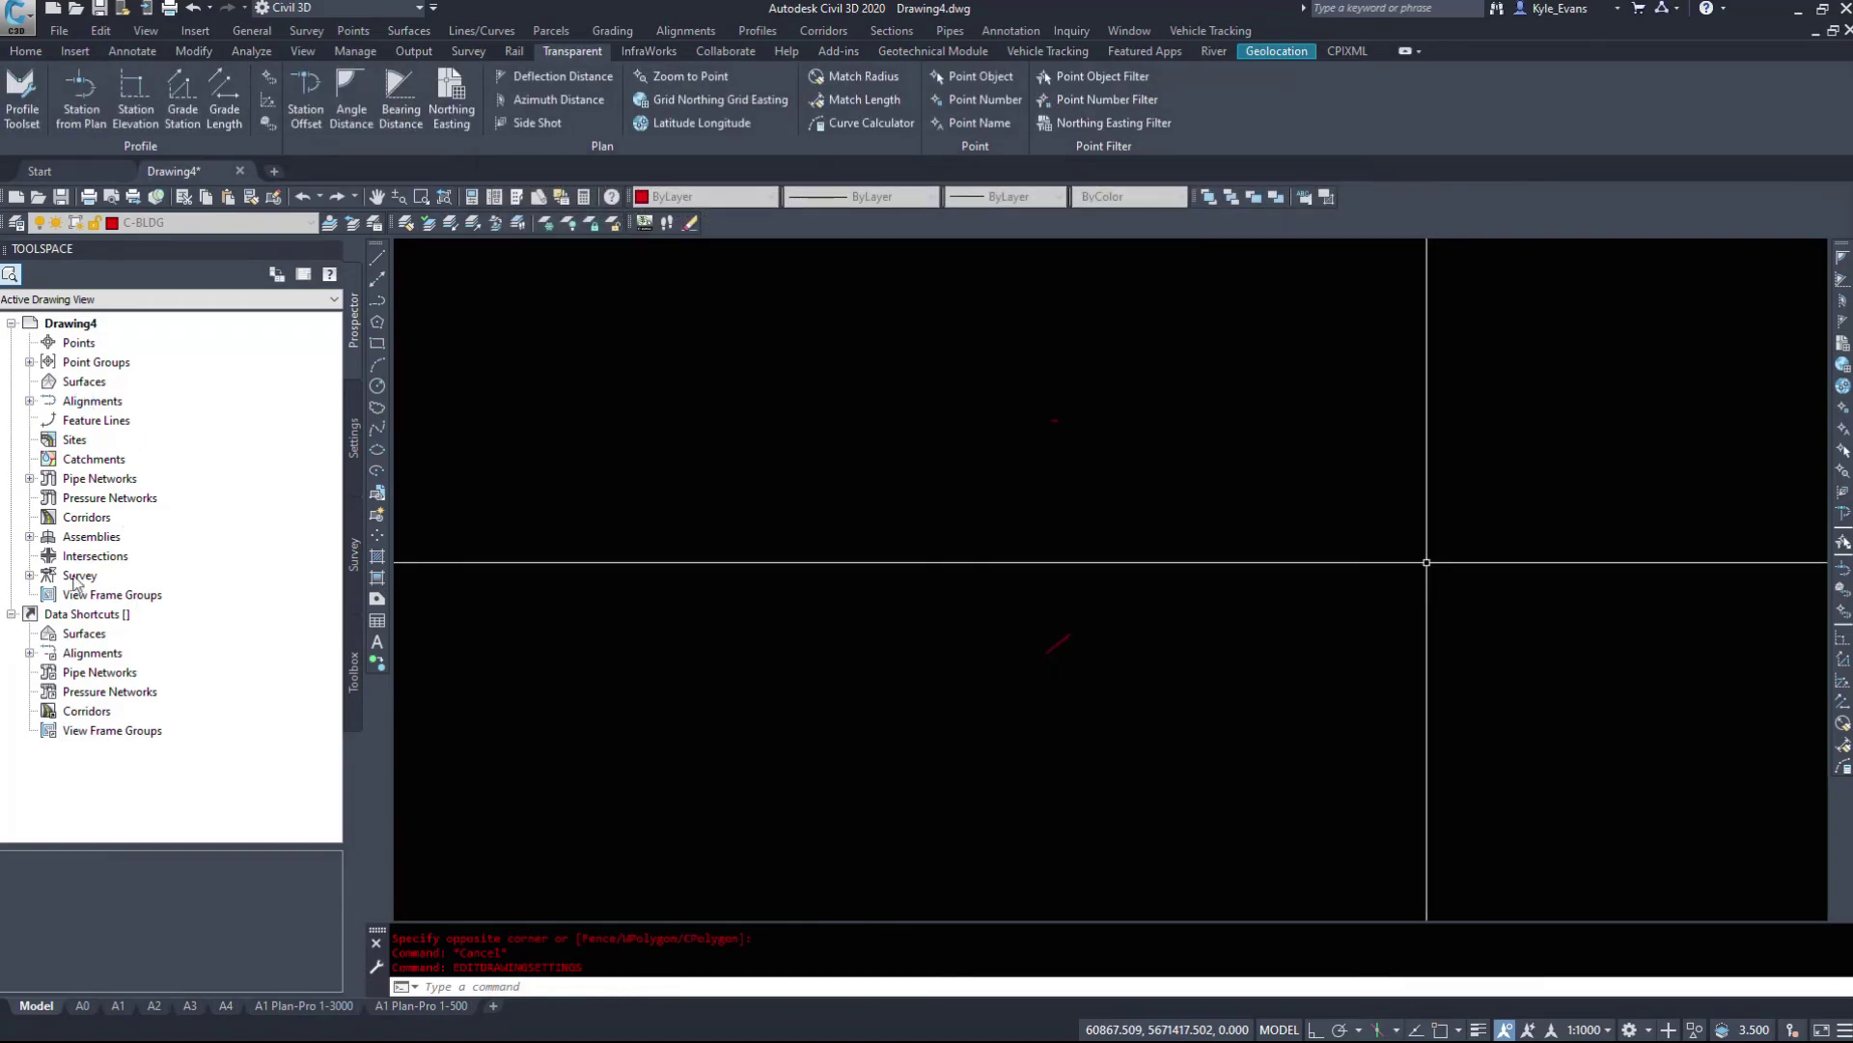
# Crossing-select the two old lines and erase them
pyautogui.click(1208, 735)
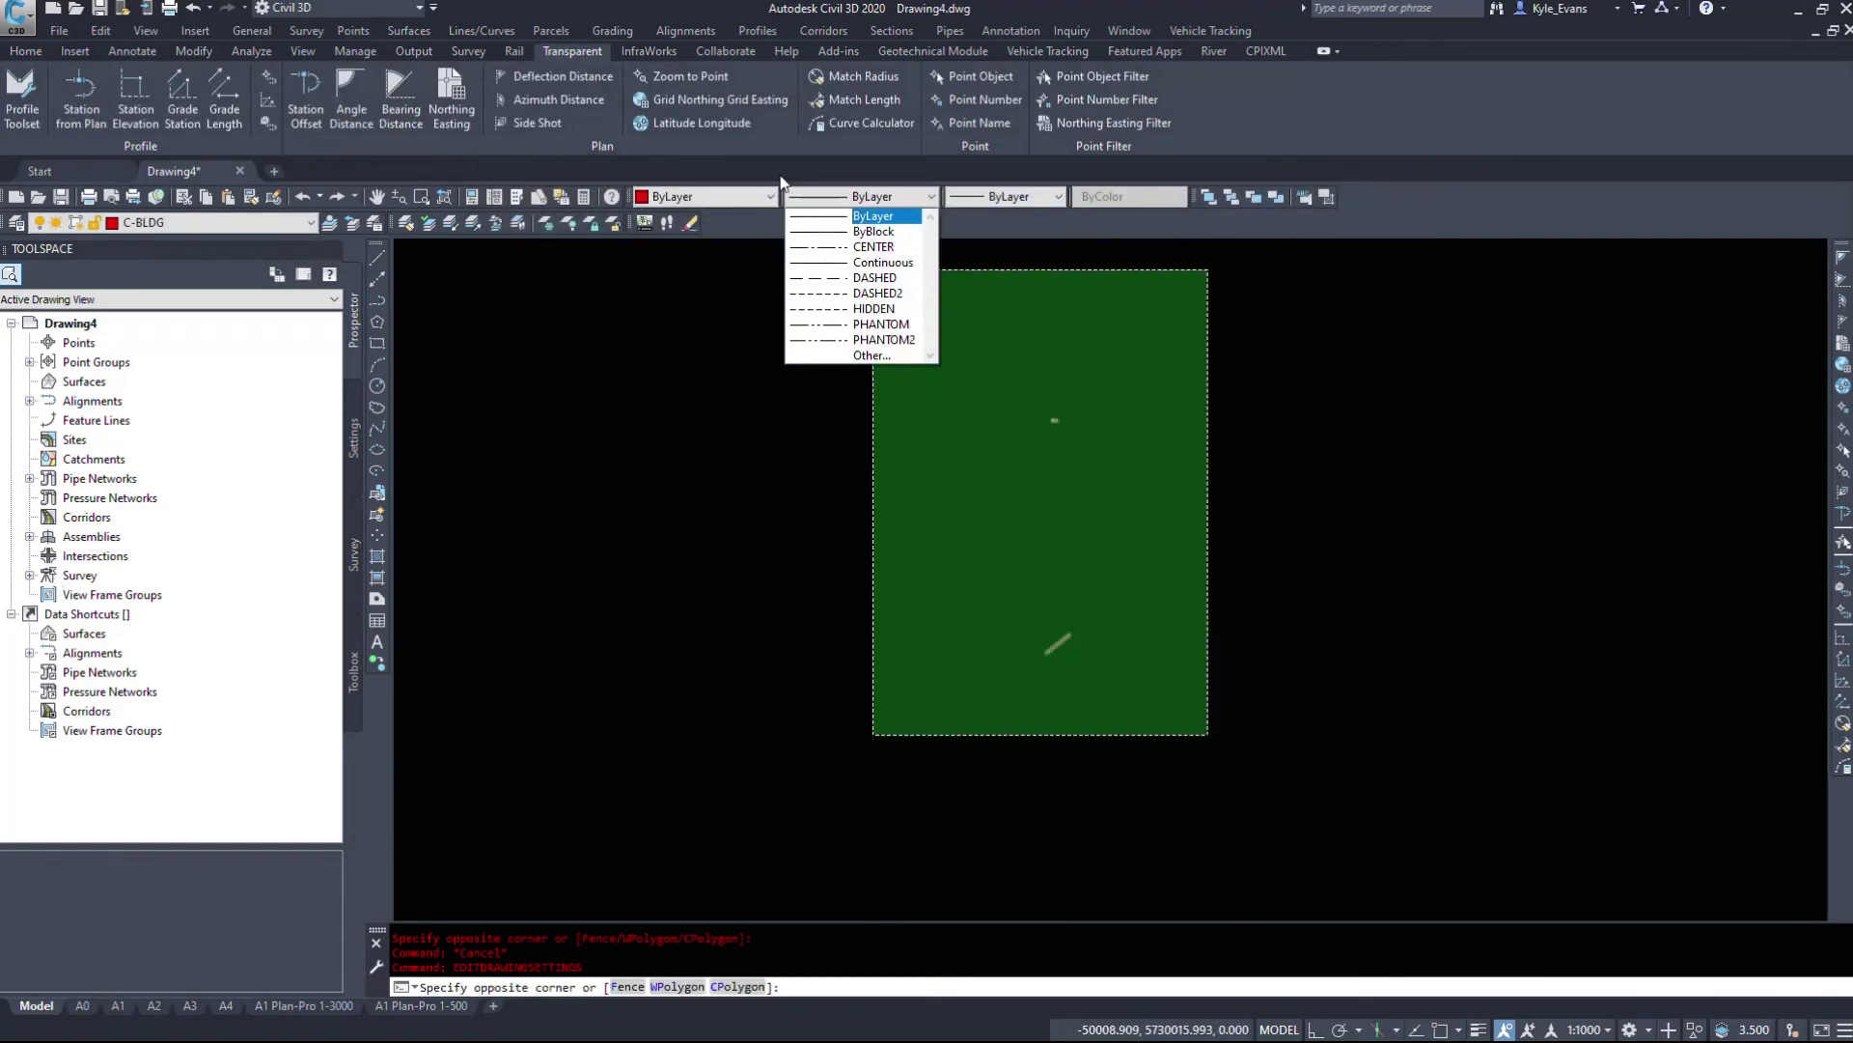
pyautogui.click(1000, 362)
pyautogui.press('Delete')
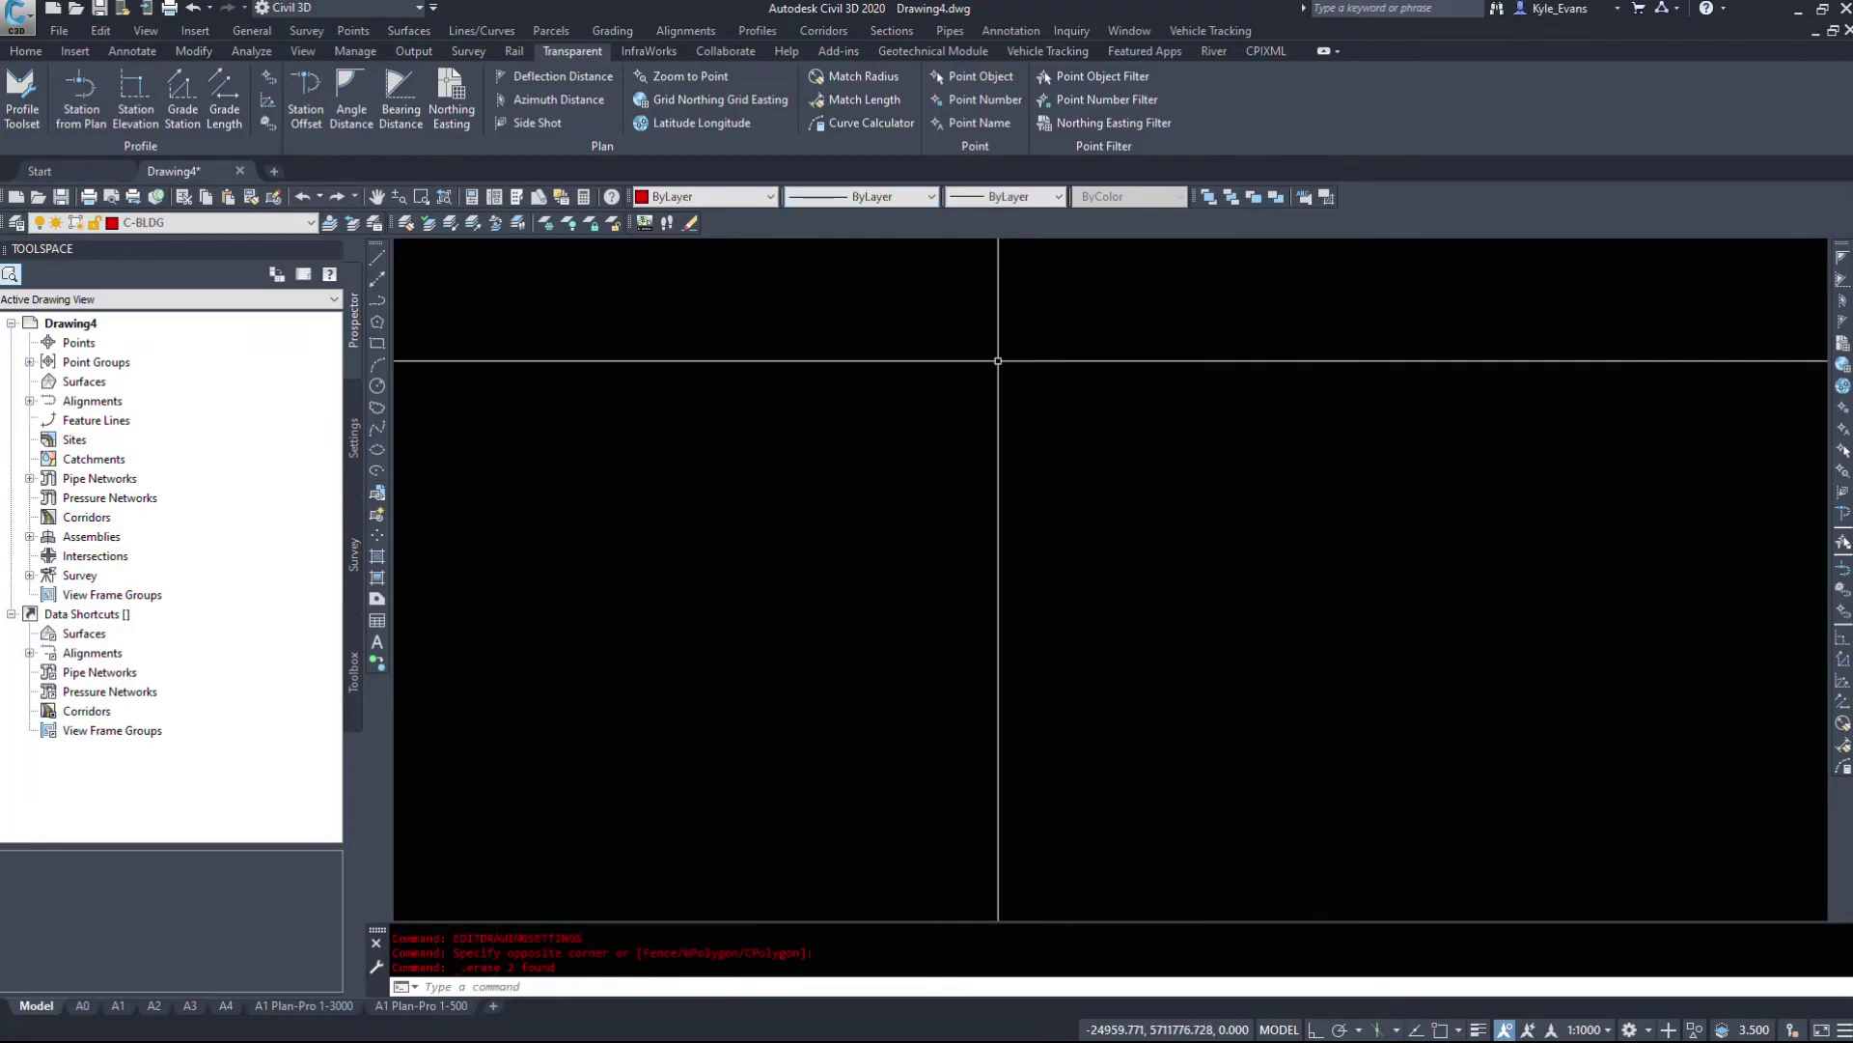
# Start a Latitude Longitude polyline, accepting the default start latitude and longitude
pyautogui.write('pl')
pyautogui.press('Return')
pyautogui.click(1841, 389)
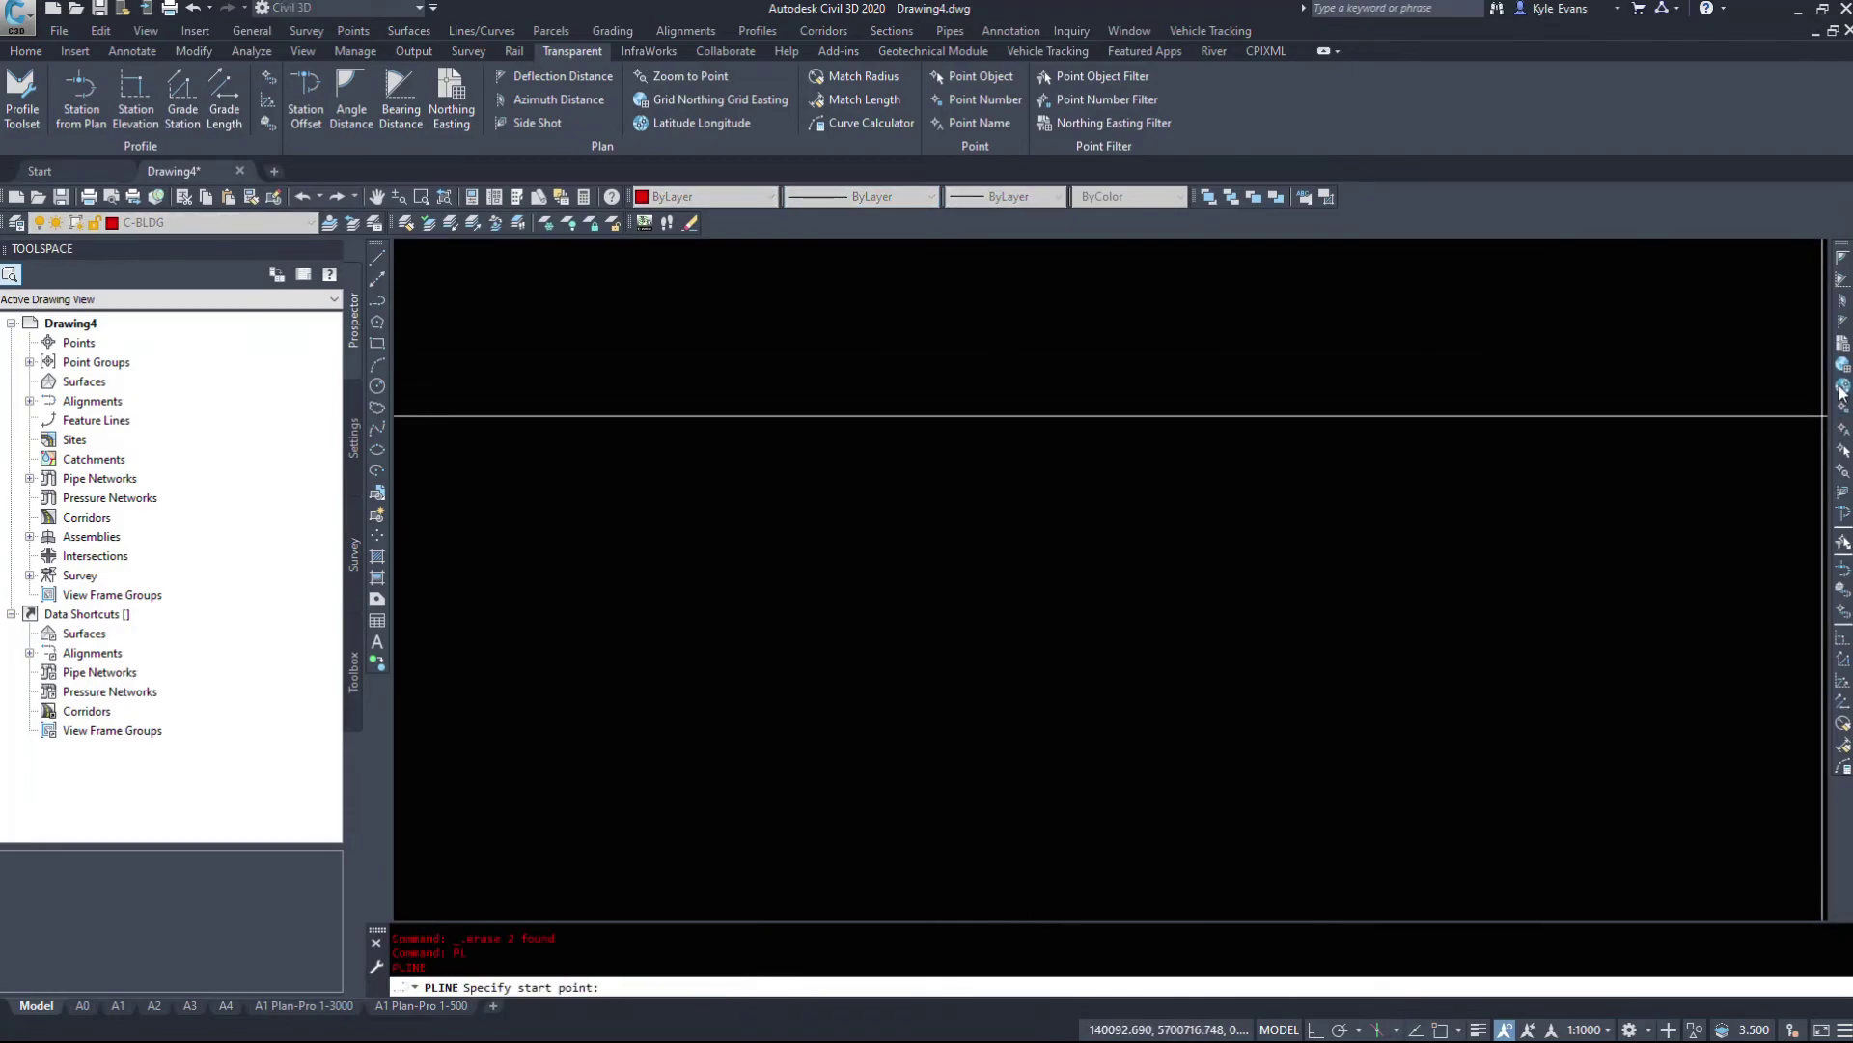
pyautogui.press('Return')
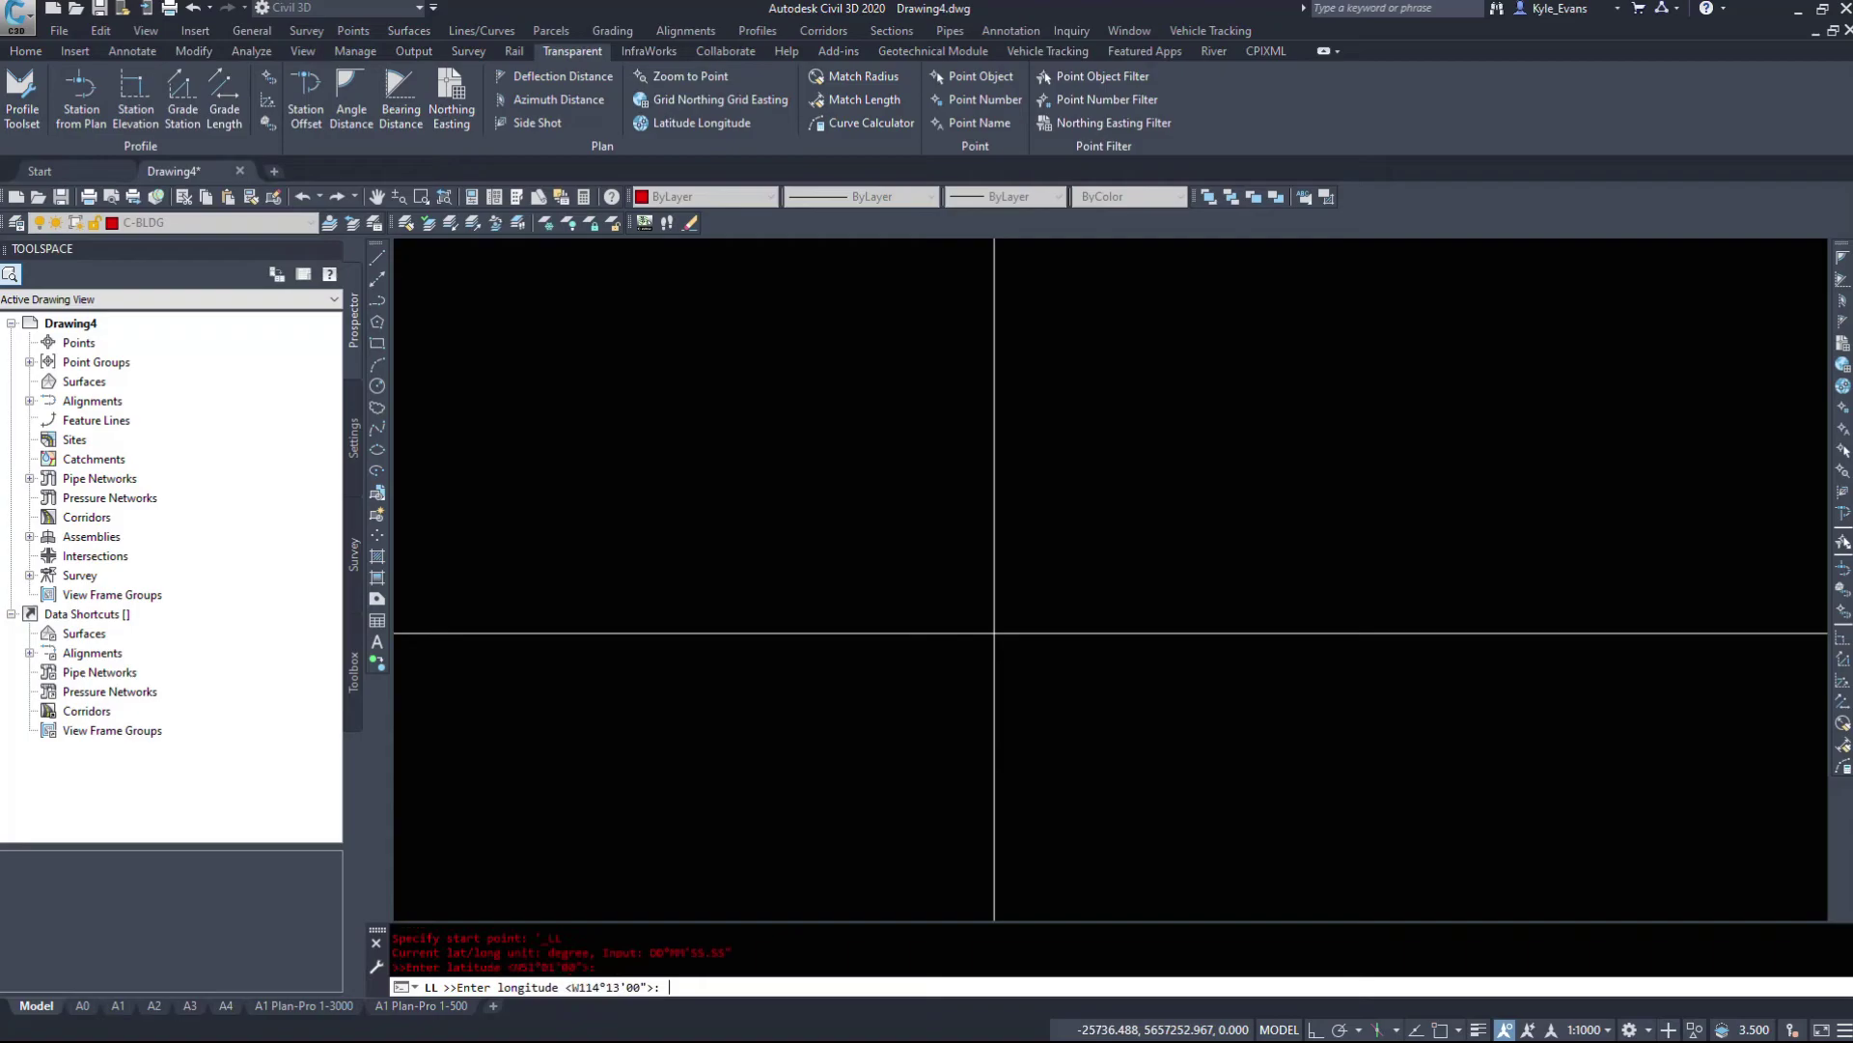
pyautogui.press('Return')
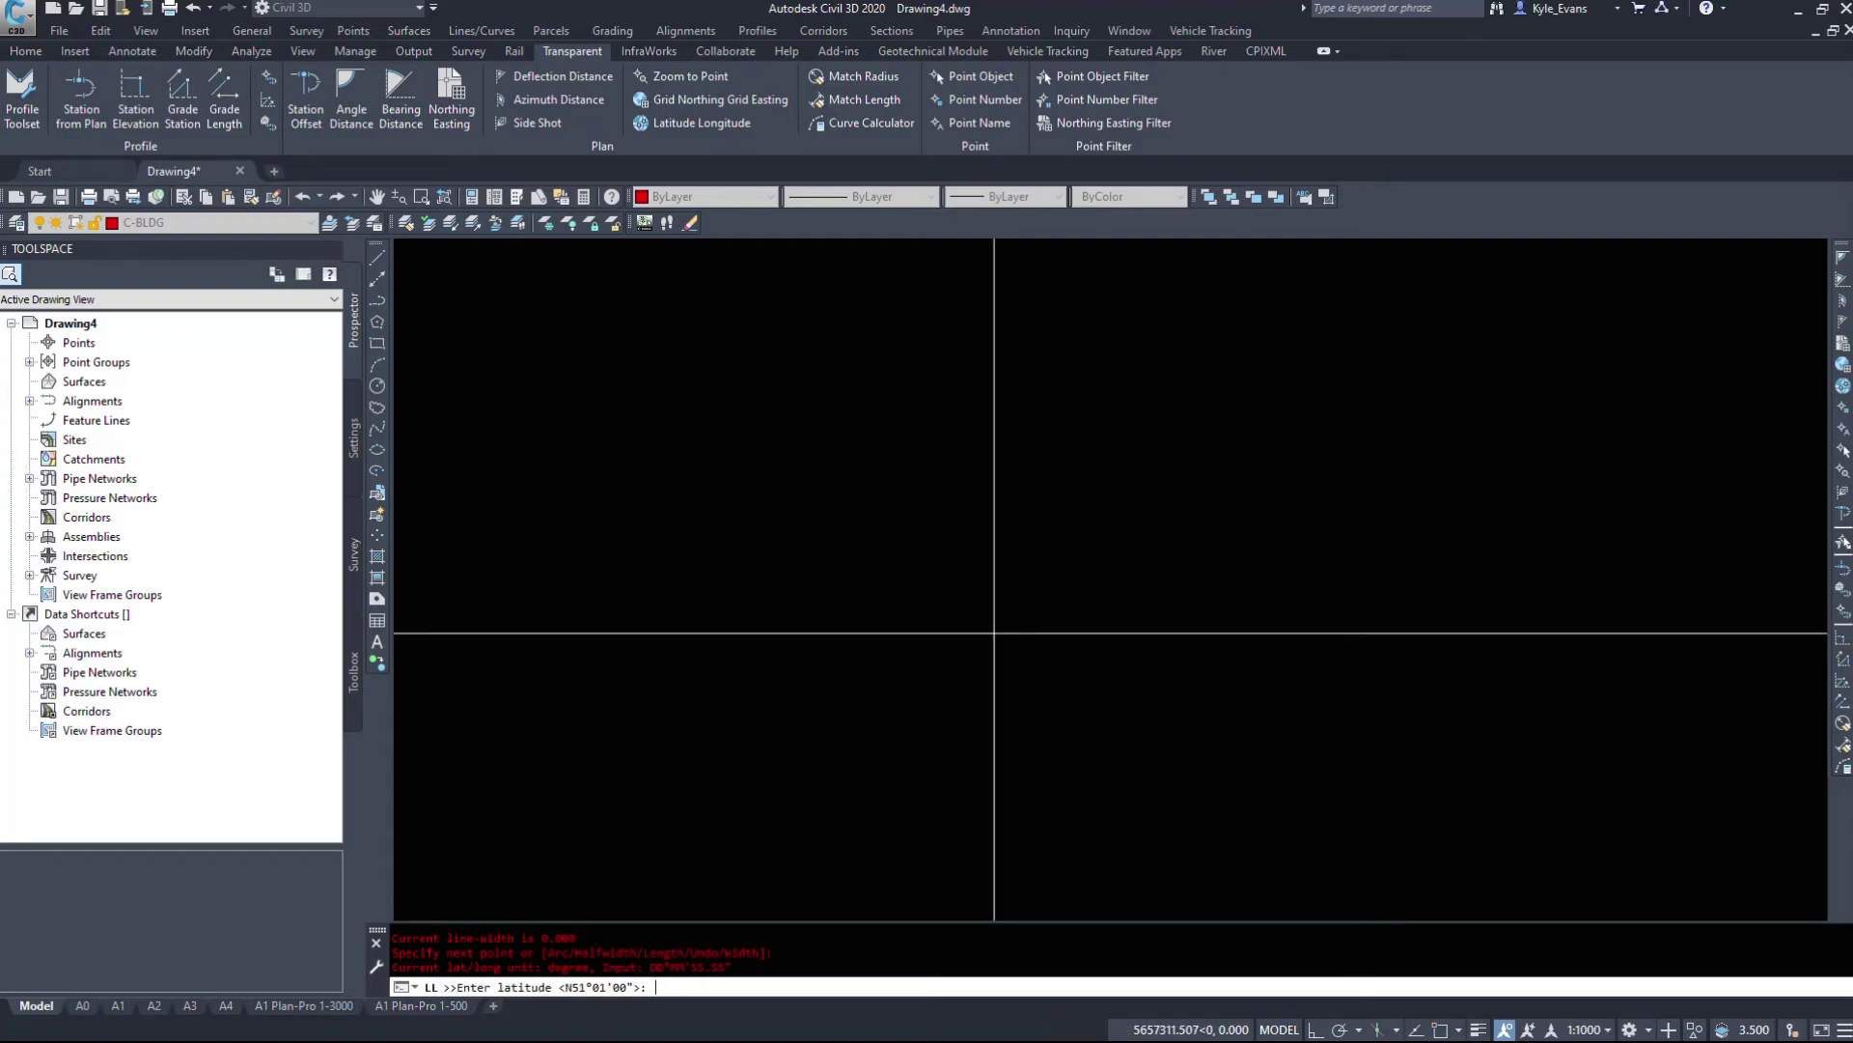
# Add a vertex at latitude 52.0100, longitude -113.0100 and end the polyline
pyautogui.write('52.0100')
pyautogui.press('Return')
pyautogui.write('-113.01')
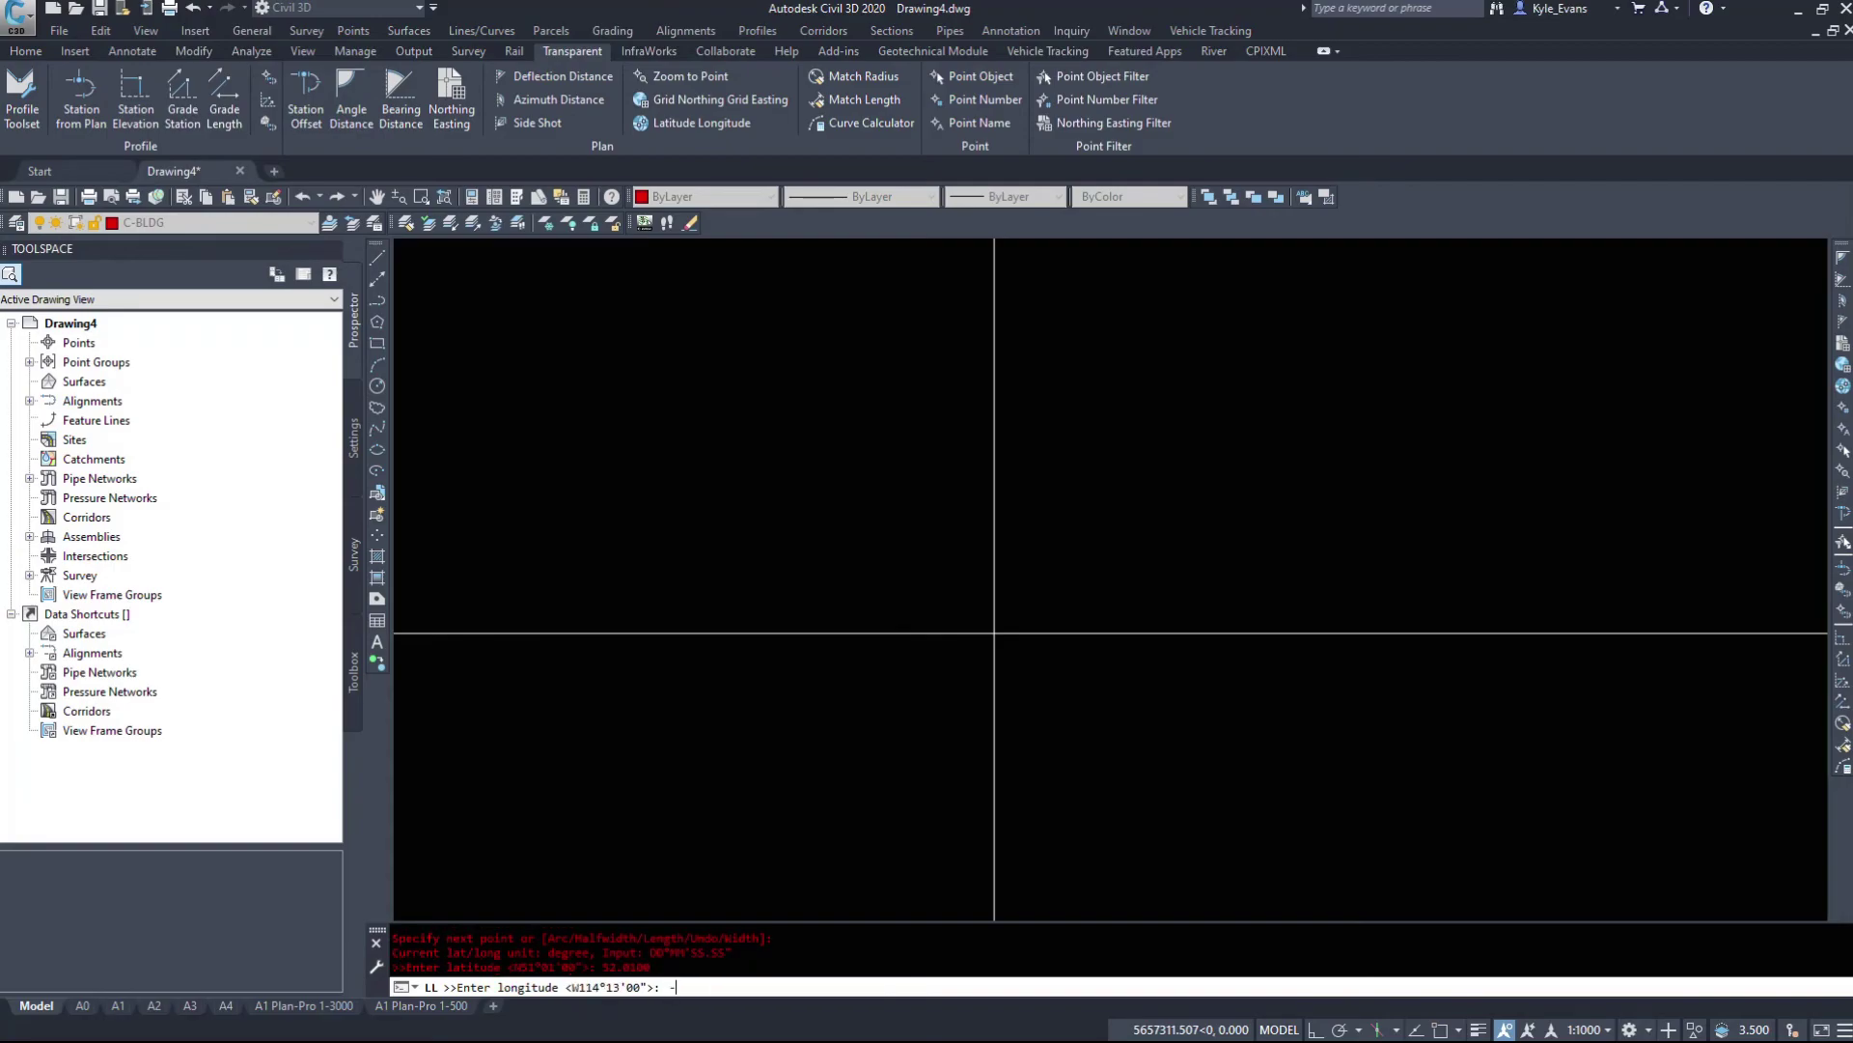
pyautogui.write('00')
pyautogui.press('Return')
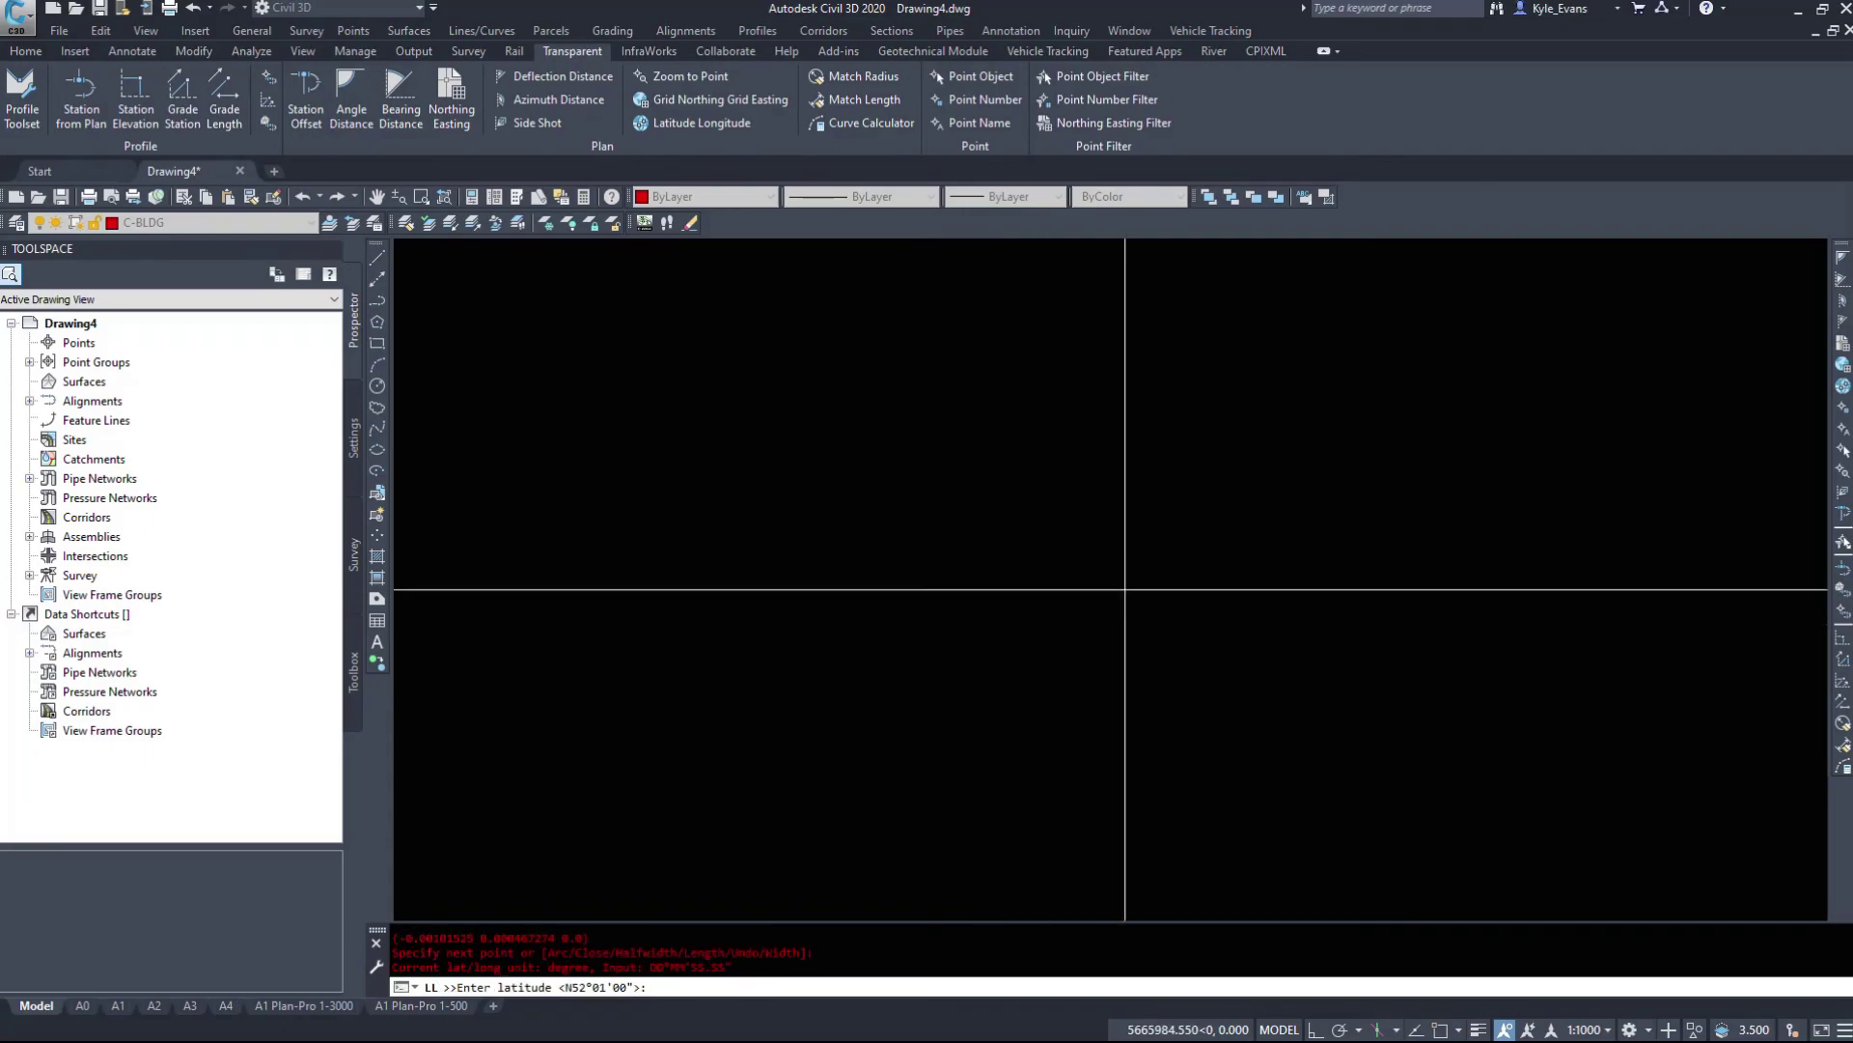
pyautogui.press('Escape')
pyautogui.press('Escape')
pyautogui.press('Escape')
# Zoom extents, window-select the diagonal lat/long polyline and delete it
pyautogui.write('ZE')
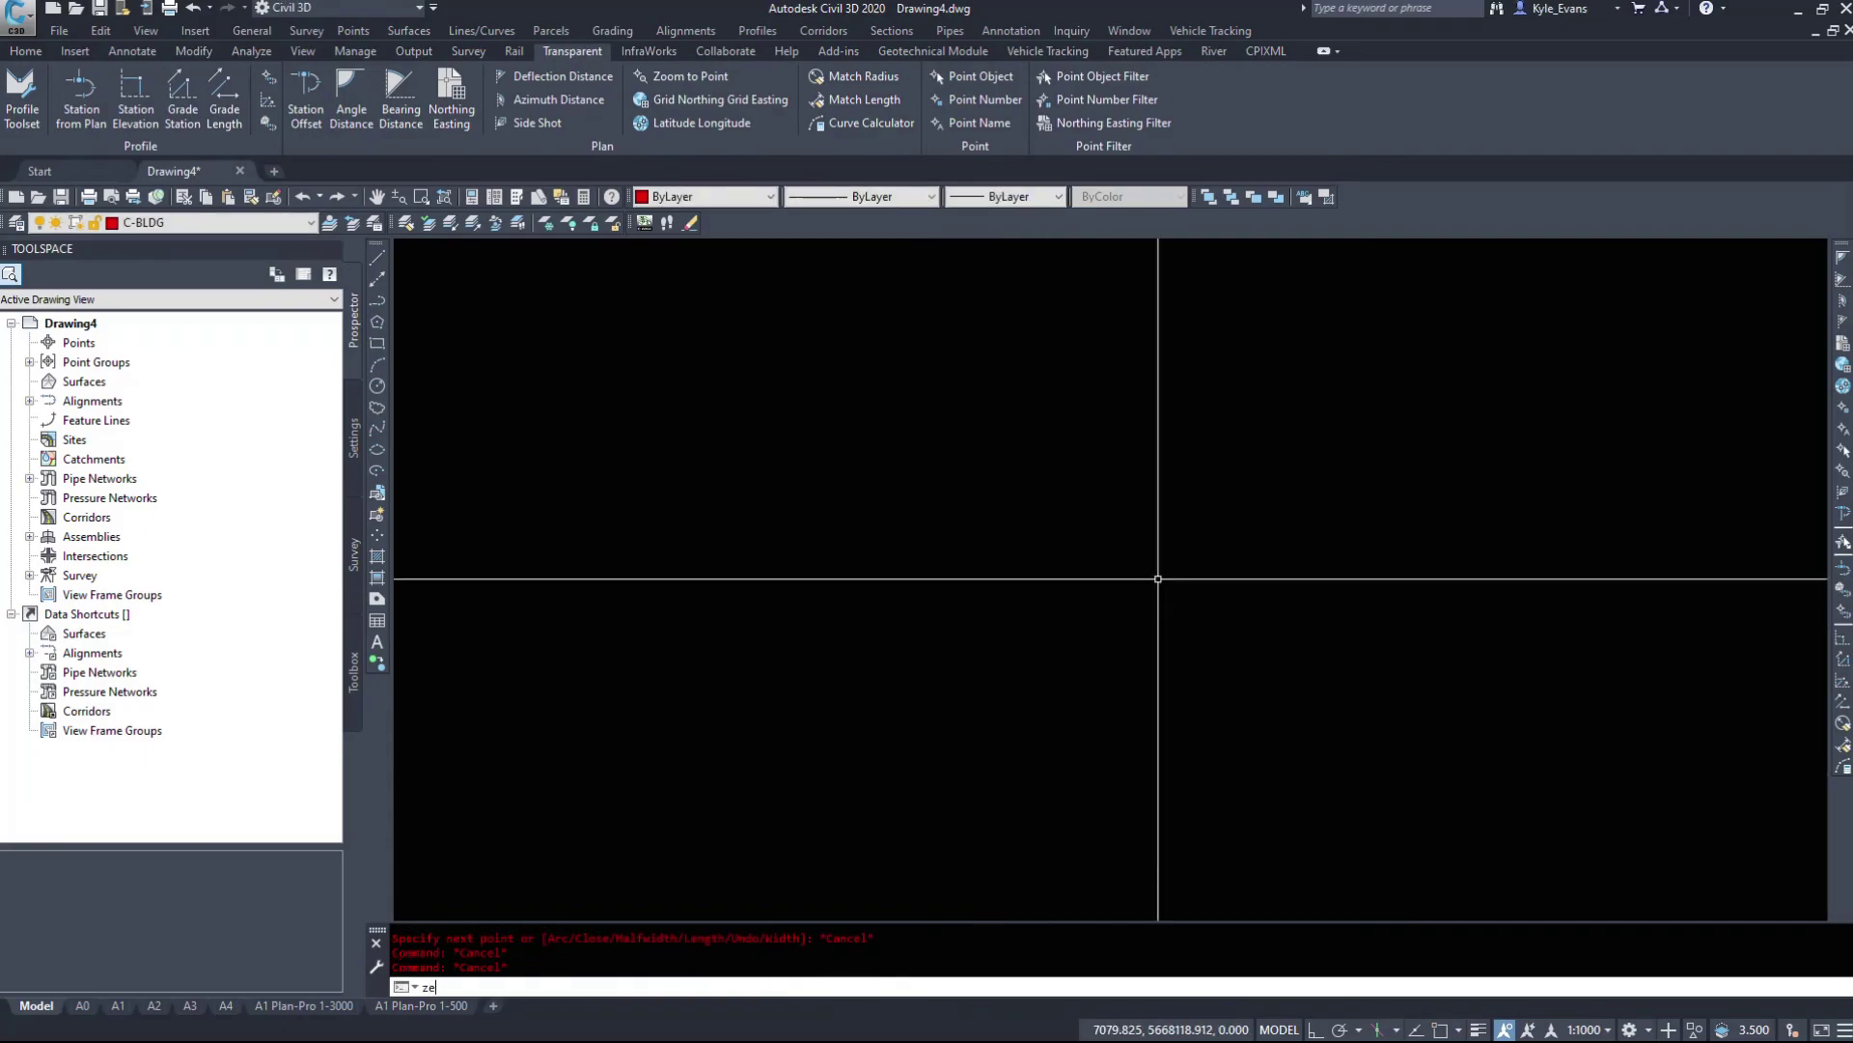
pyautogui.press('Return')
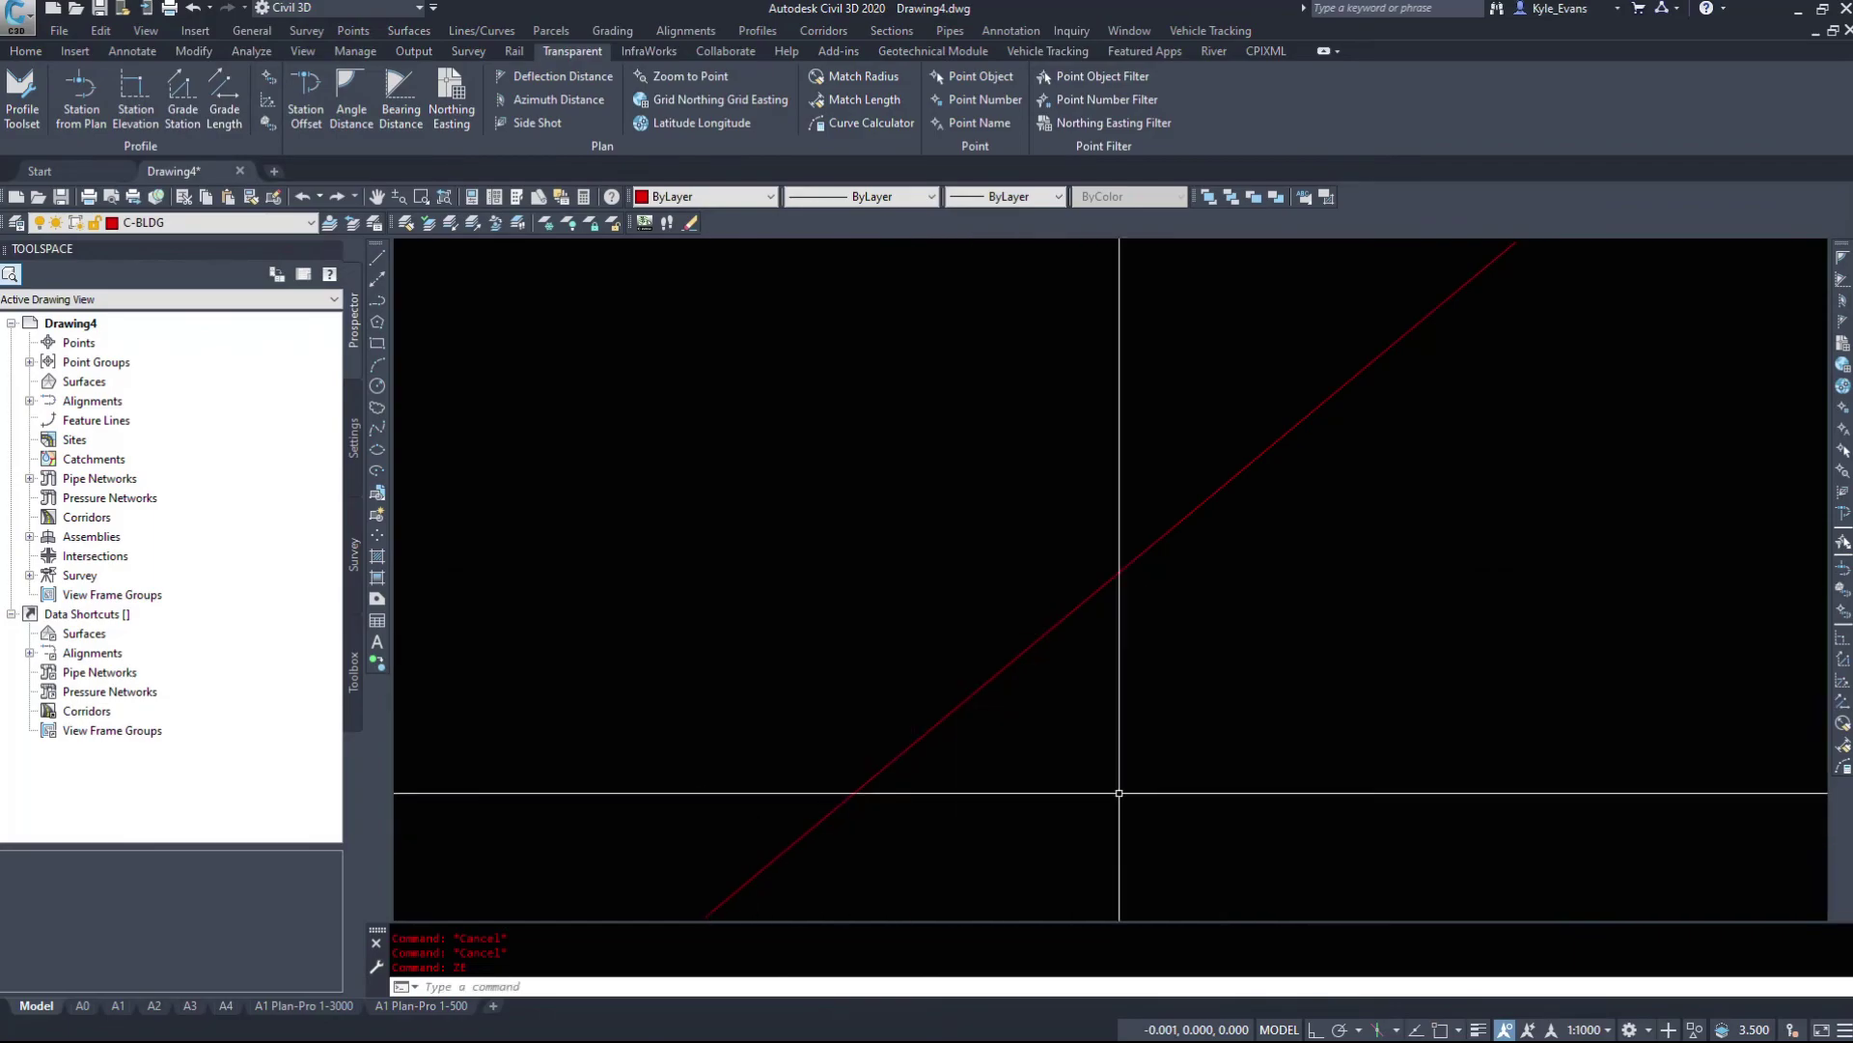
pyautogui.scroll(-8, 1351, 734)
pyautogui.click(1365, 723)
pyautogui.click(1200, 654)
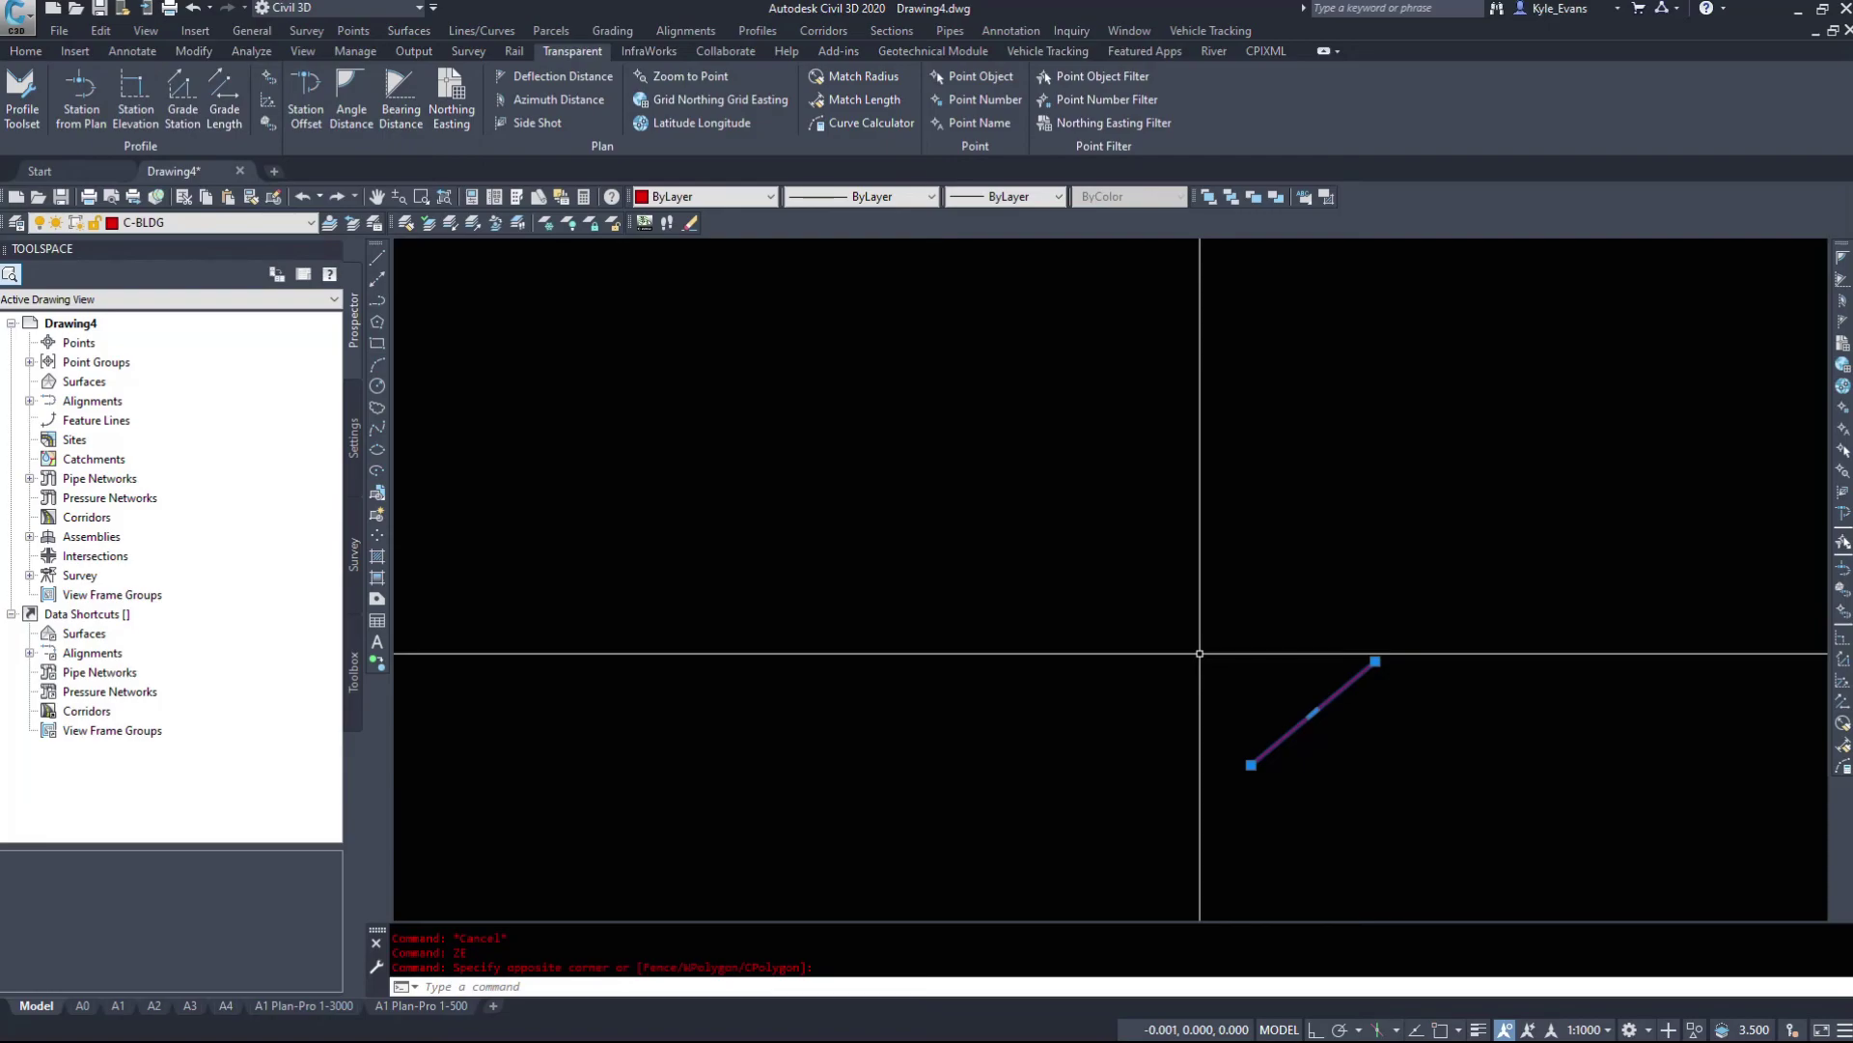
pyautogui.scroll(-5, 1294, 786)
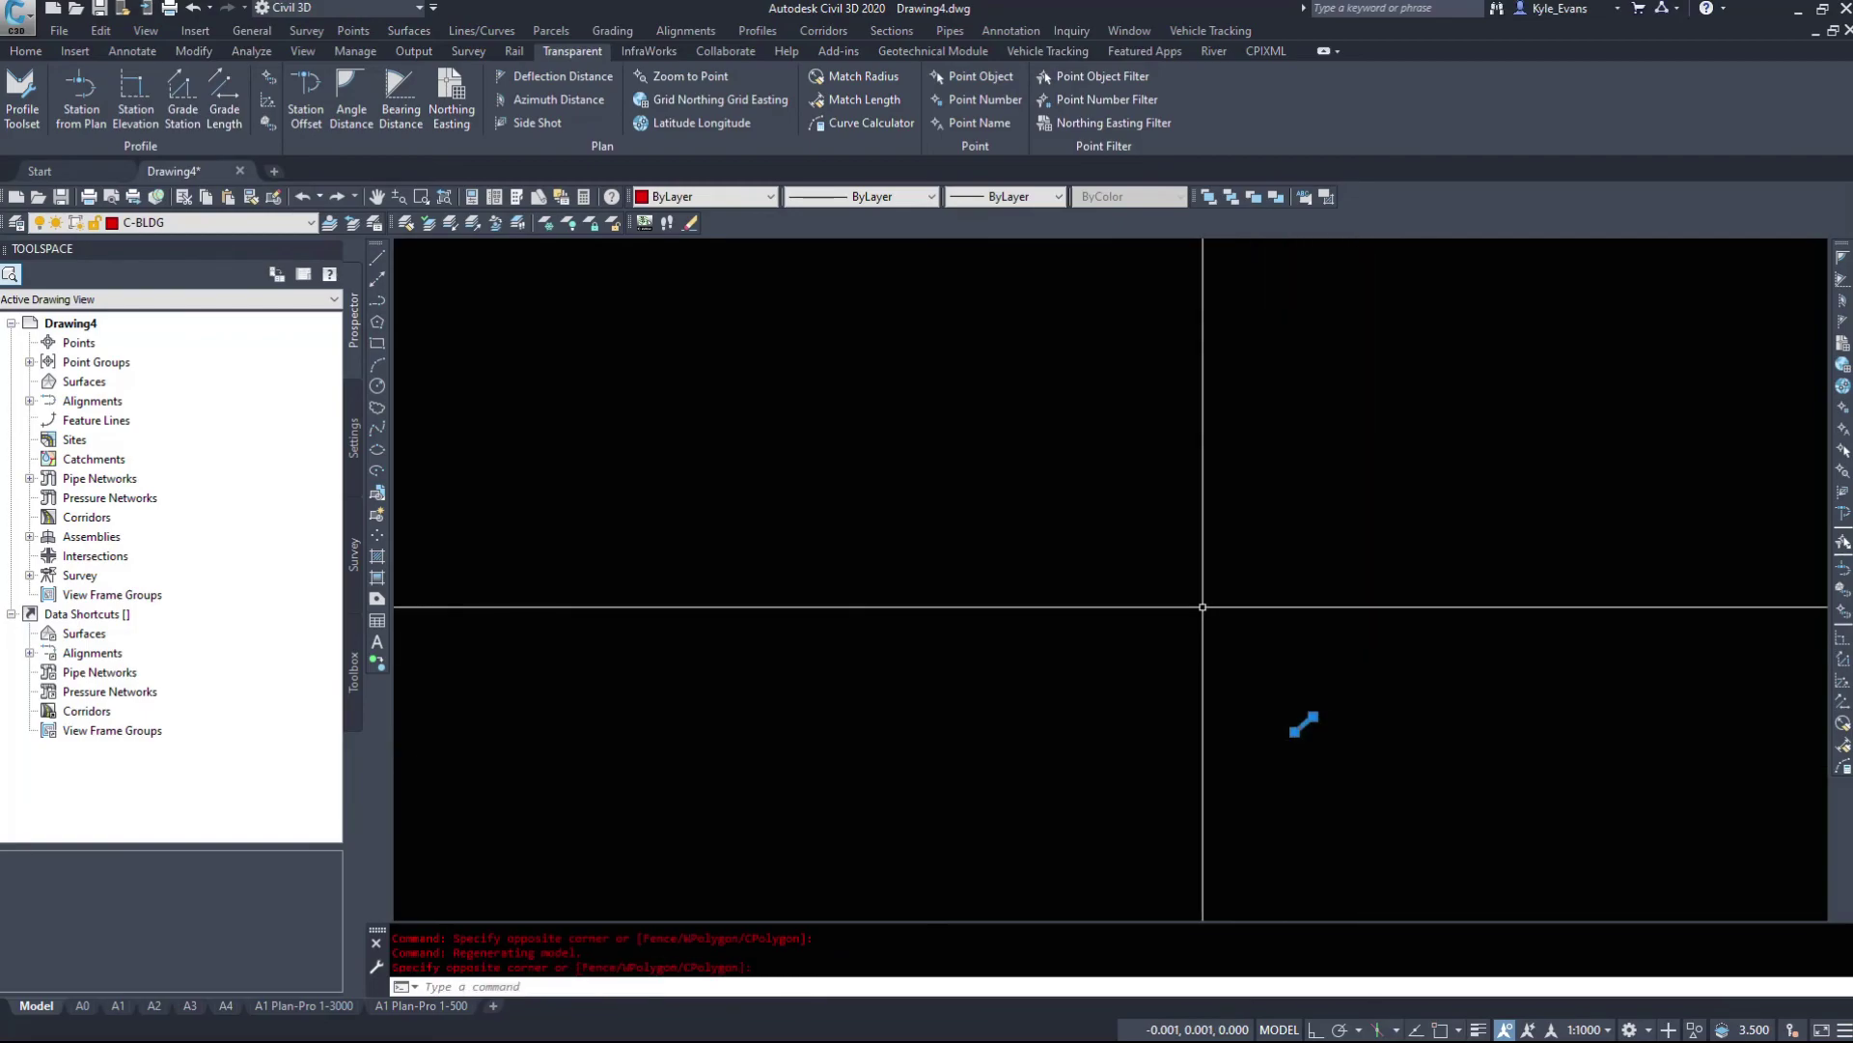
pyautogui.press('Delete')
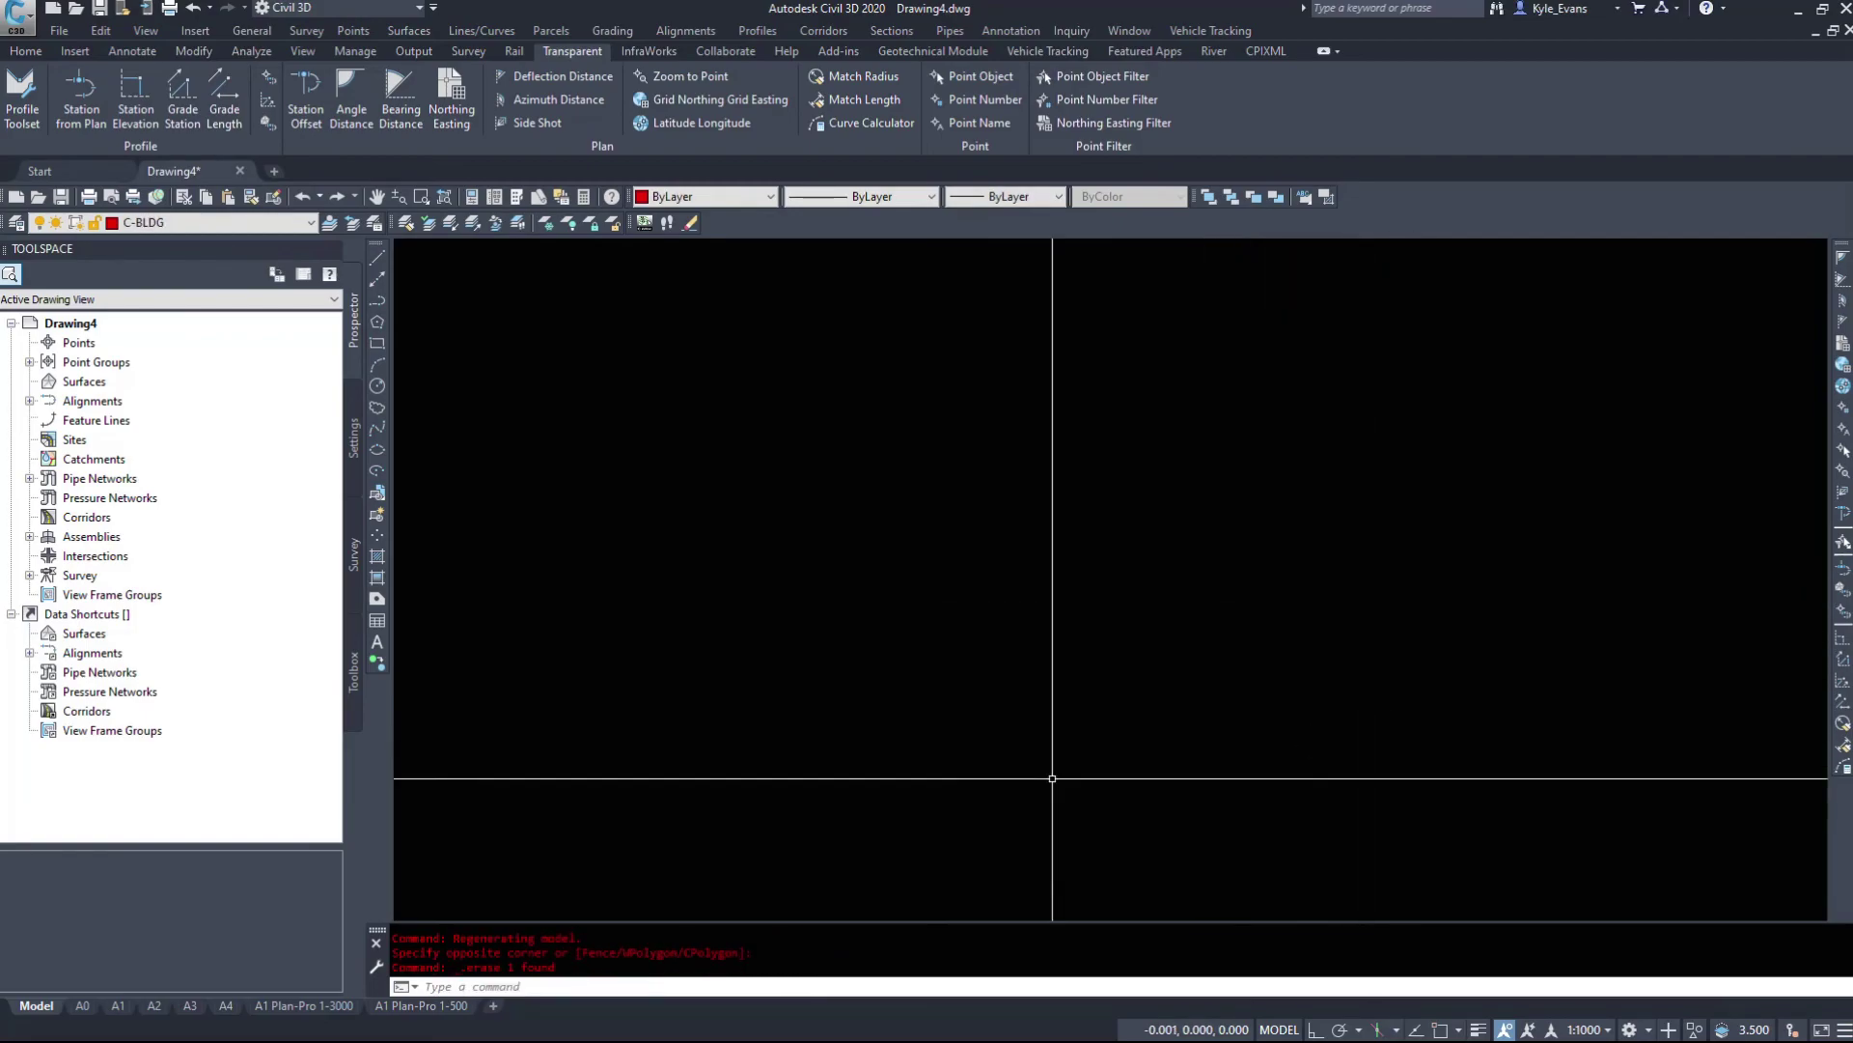